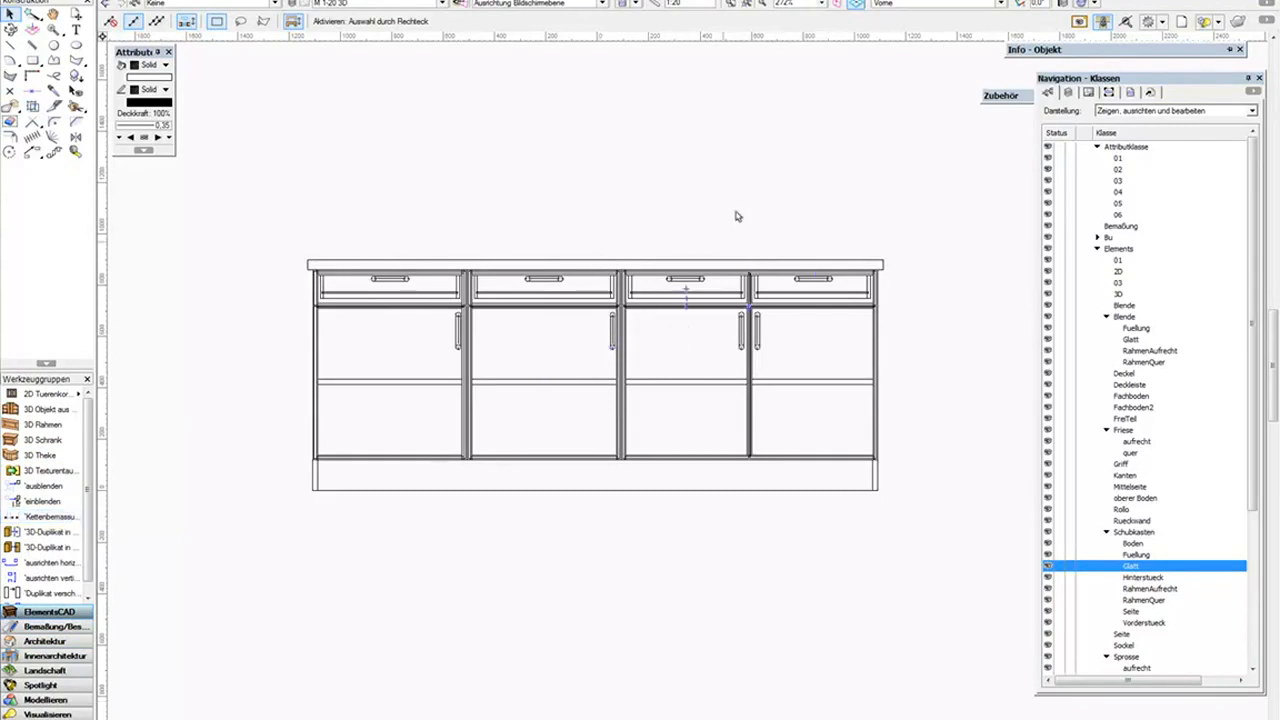
# Step: Set the view of the sideboard to Rechts vorne oben and activate the layer Konstruktionsebene-2
pyautogui.click(971, 4)
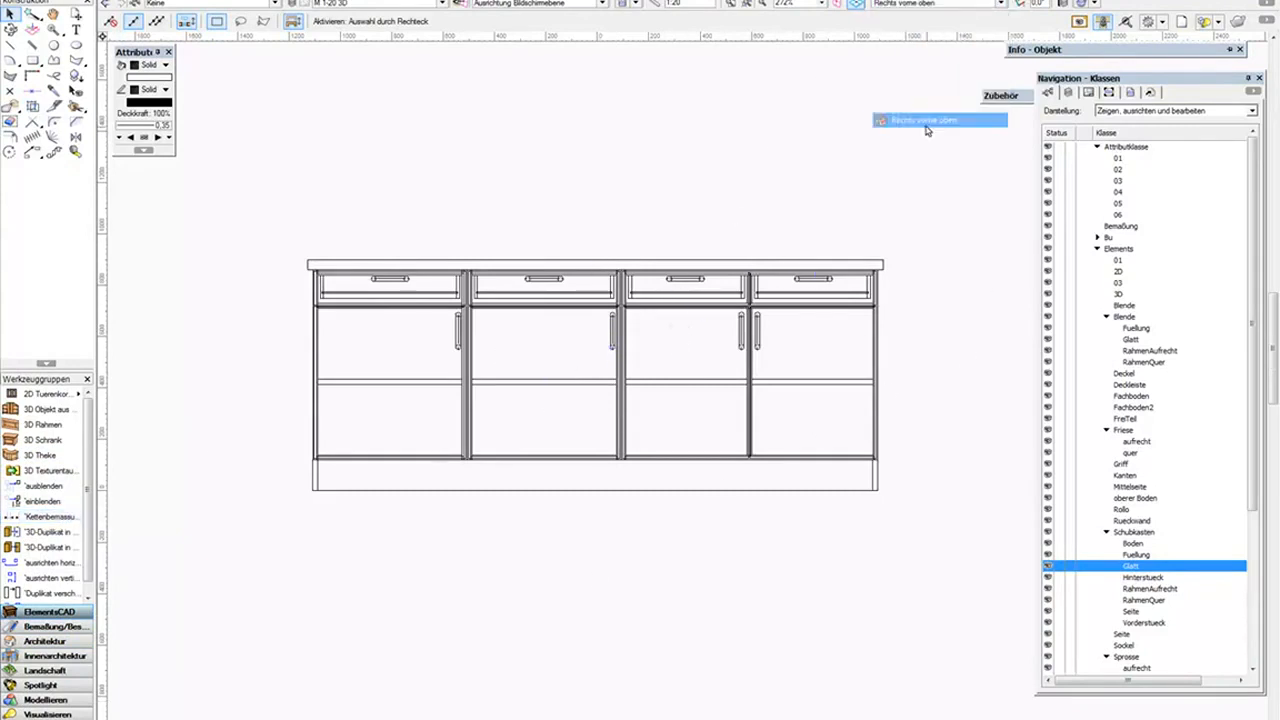
pyautogui.click(926, 120)
pyautogui.click(441, 3)
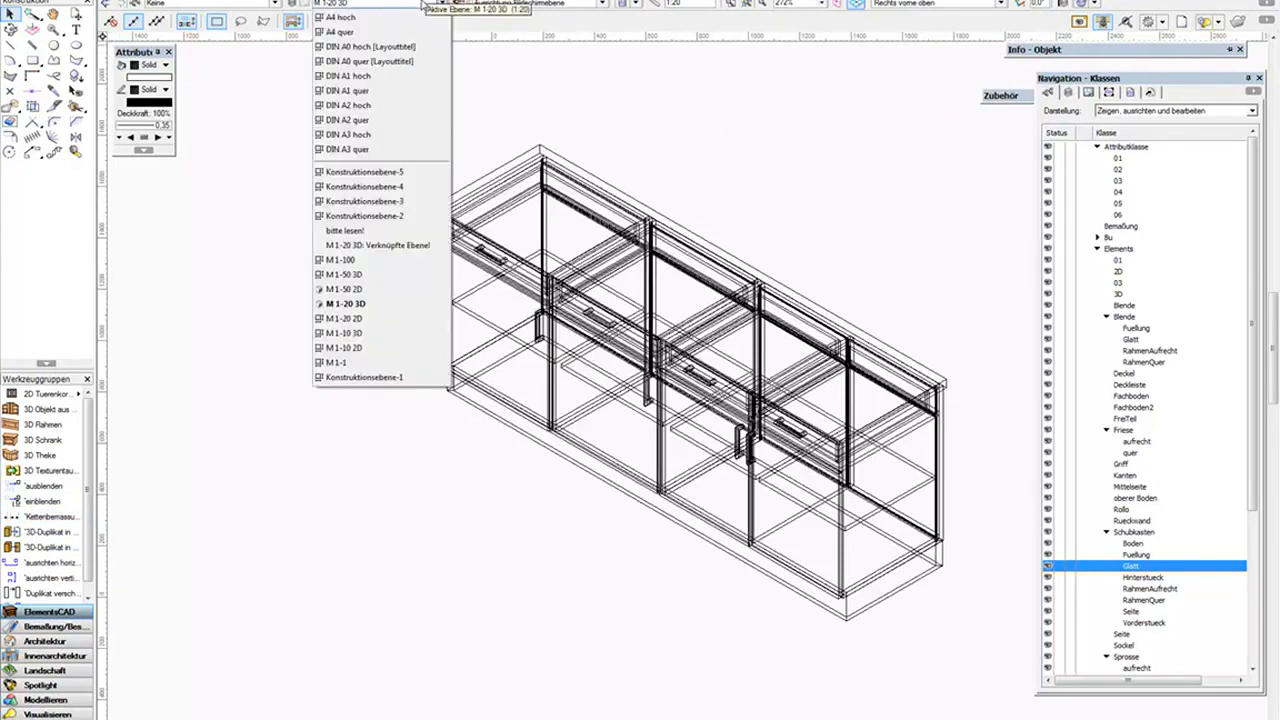
pyautogui.click(386, 217)
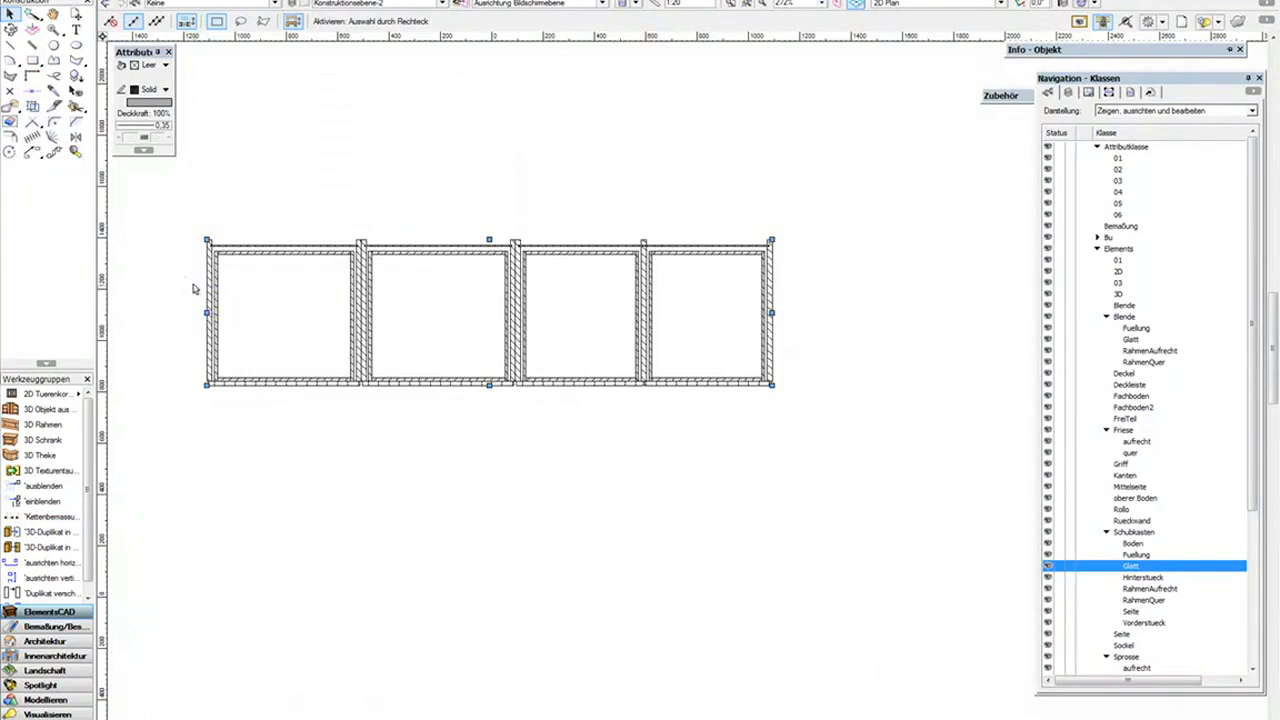
pyautogui.scroll(2, 194, 286)
pyautogui.scroll(-2, 406, 291)
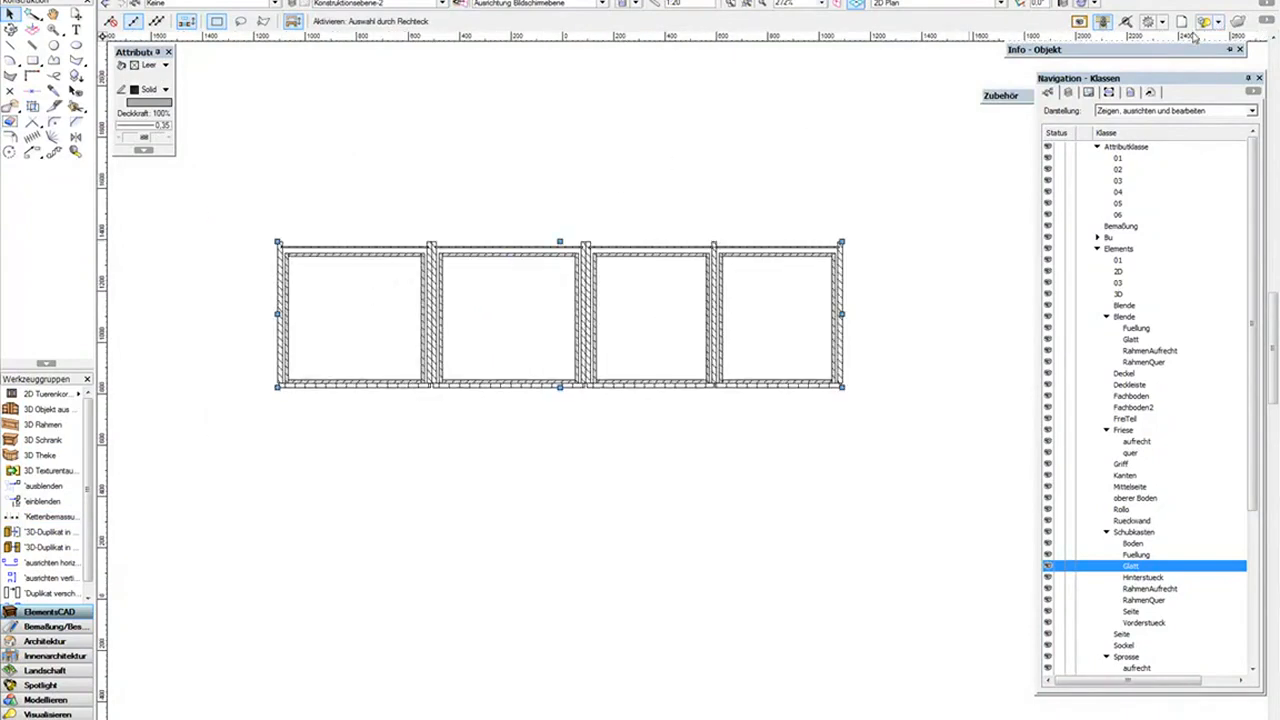
pyautogui.moveTo(1191, 52)
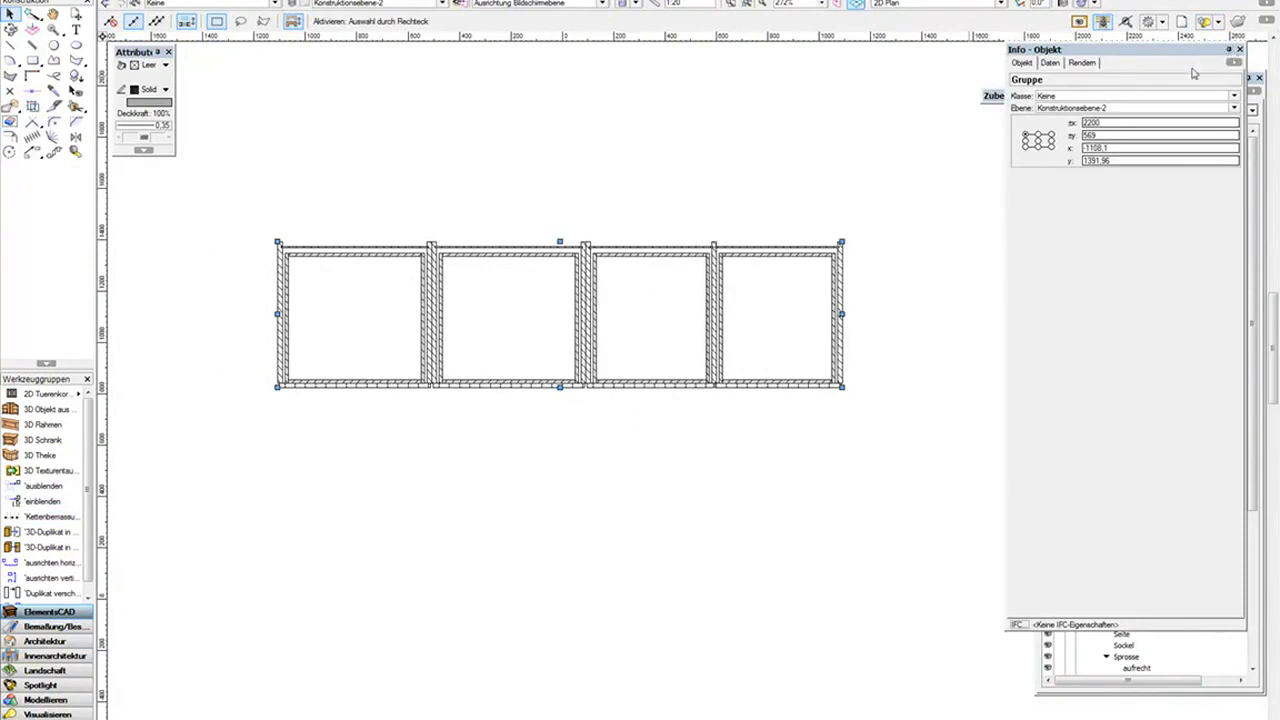
# Step: Set the dimensioning option of the Kettenbemassung tool to Schraffur
pyautogui.click(45, 516)
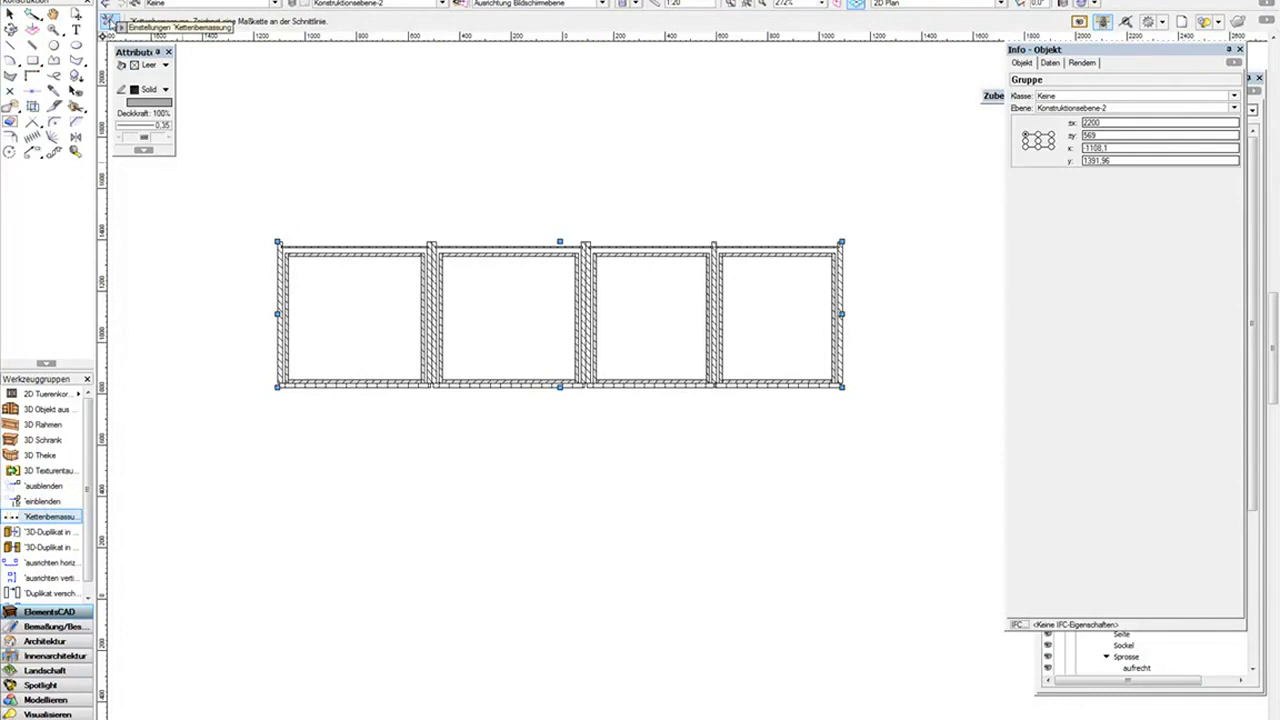
pyautogui.click(110, 22)
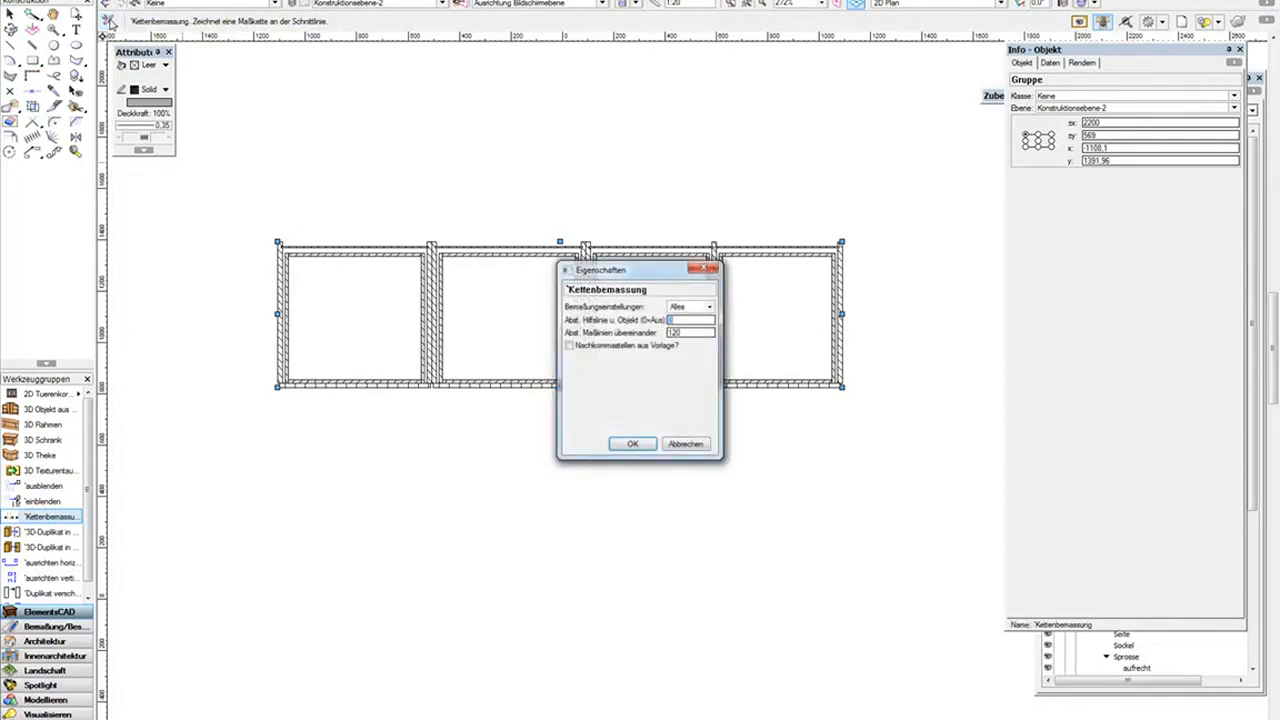
pyautogui.click(700, 307)
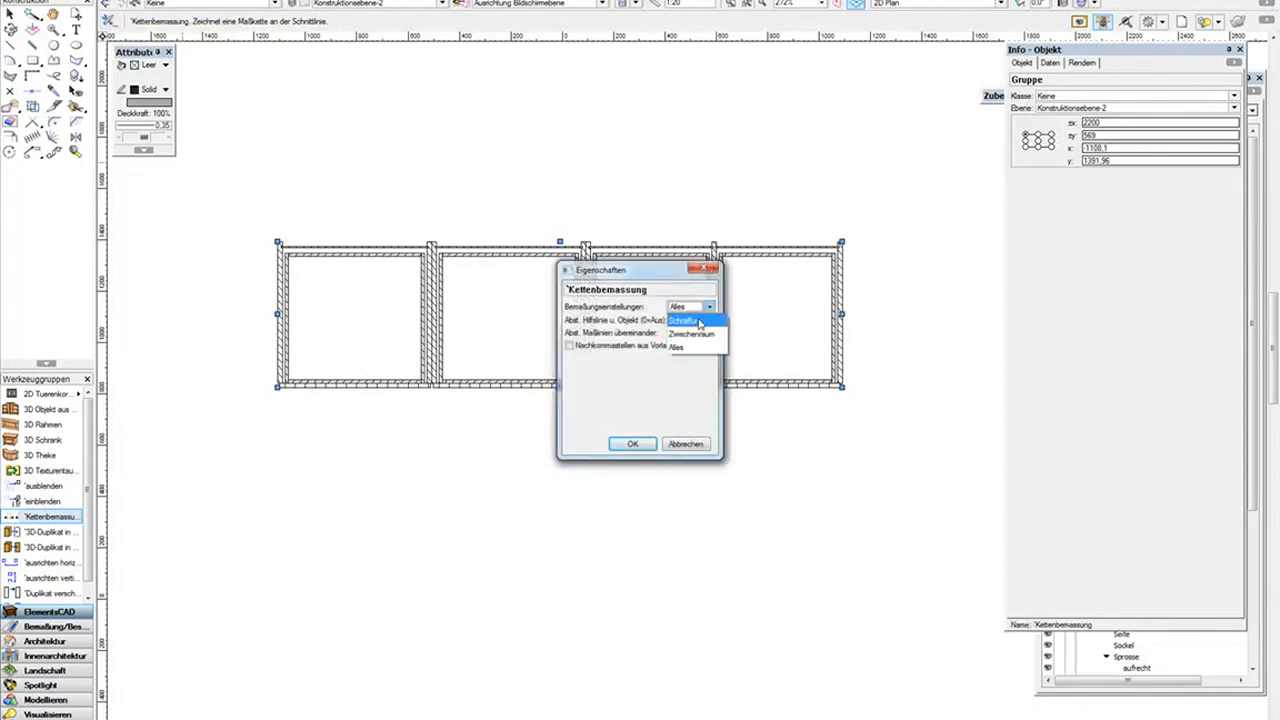
pyautogui.click(699, 321)
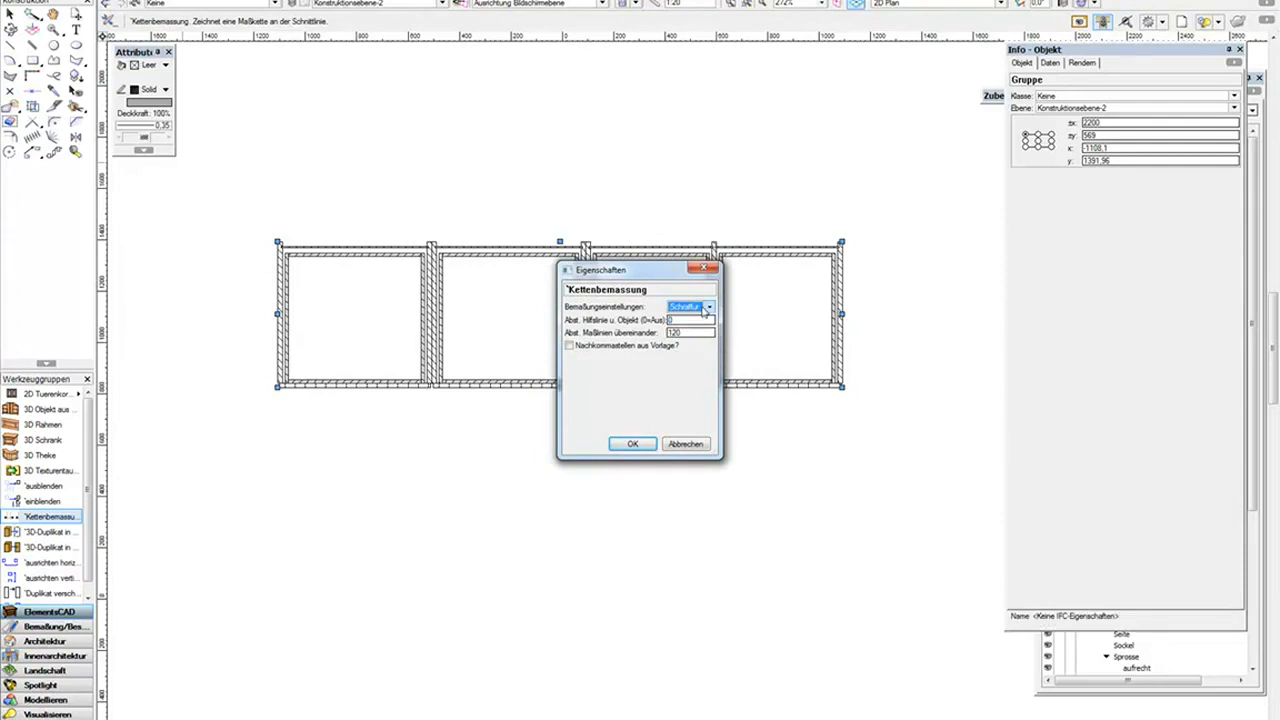
pyautogui.click(630, 444)
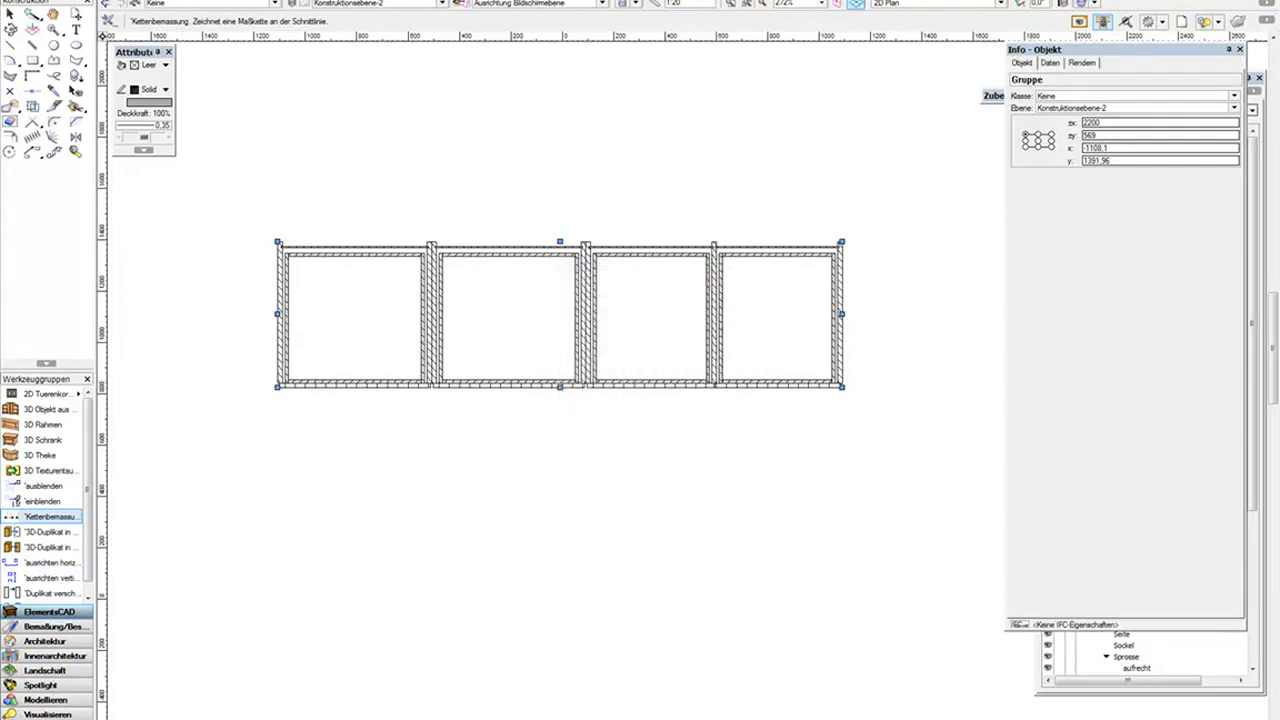
# Step: Chain-dimension the hatched parts of the plan section horizontally above the cabinets and vertically to the left of them
pyautogui.click(217, 286)
pyautogui.click(898, 287)
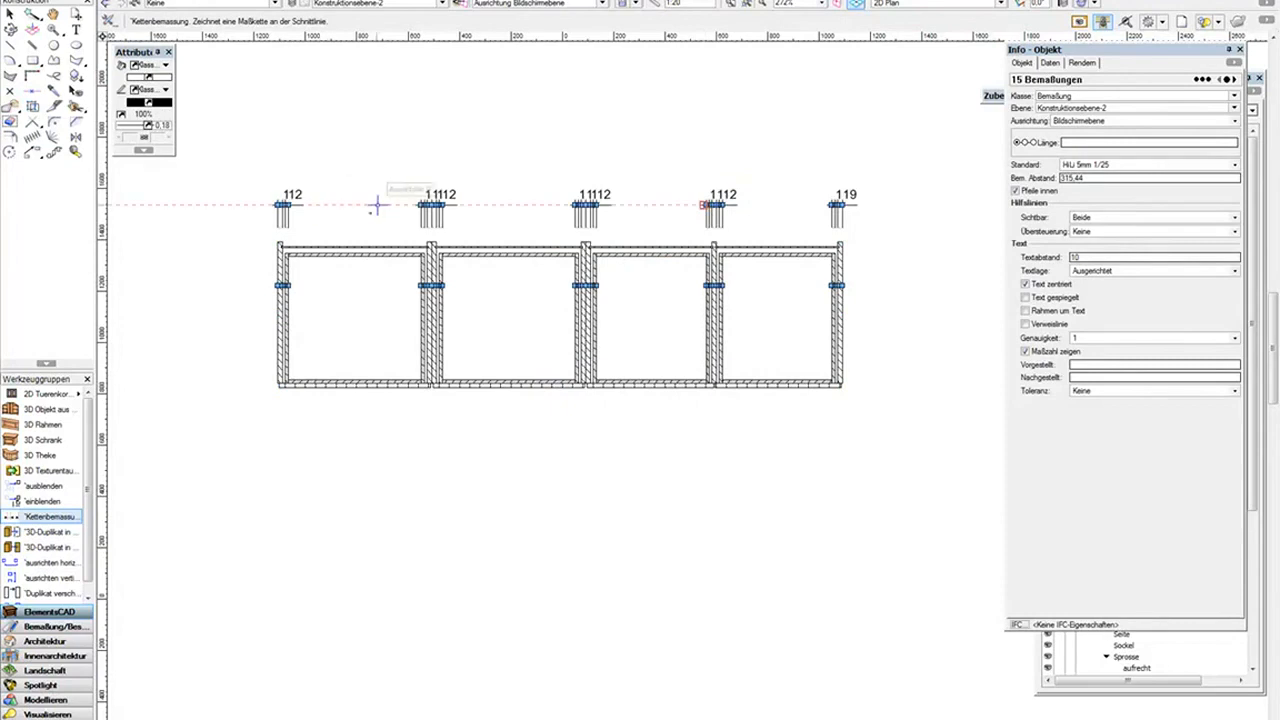
pyautogui.click(354, 228)
pyautogui.click(354, 425)
pyautogui.click(229, 313)
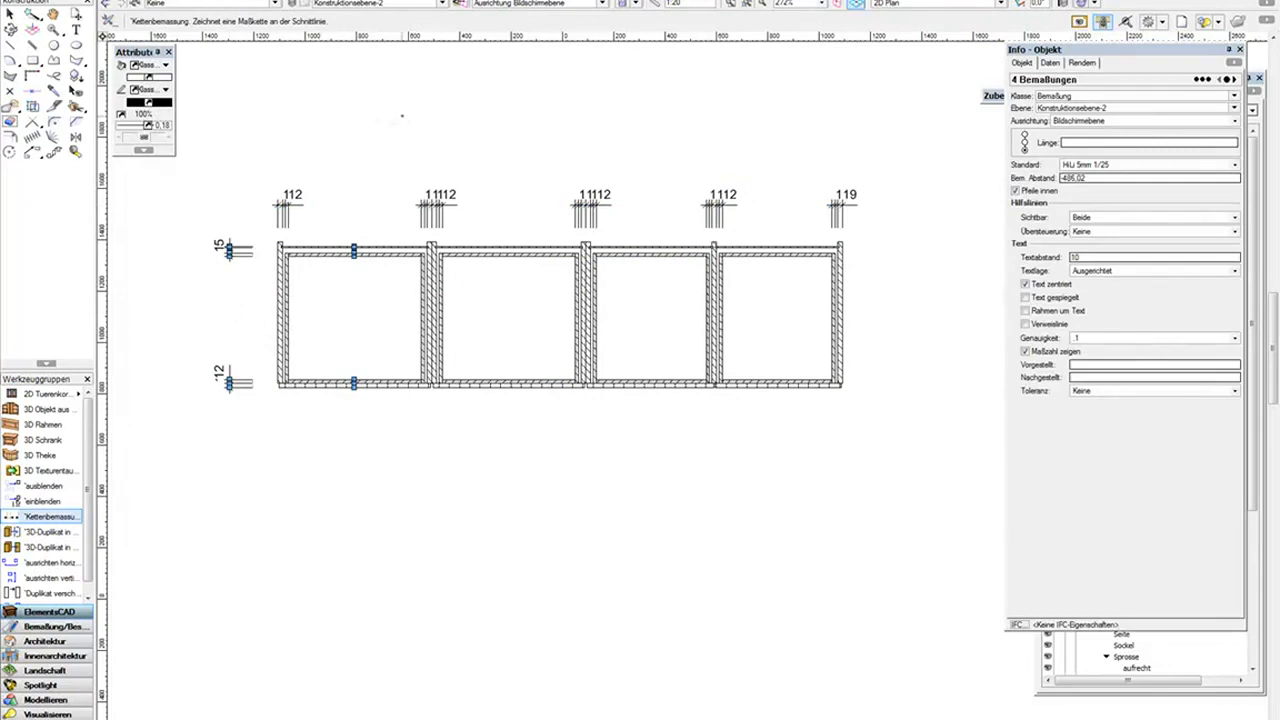
# Step: Activate Konstruktionsebene-3 and chain-dimension the hatched parts along a vertical line through the side section, placing the chain left of the cabinet
pyautogui.click(398, 4)
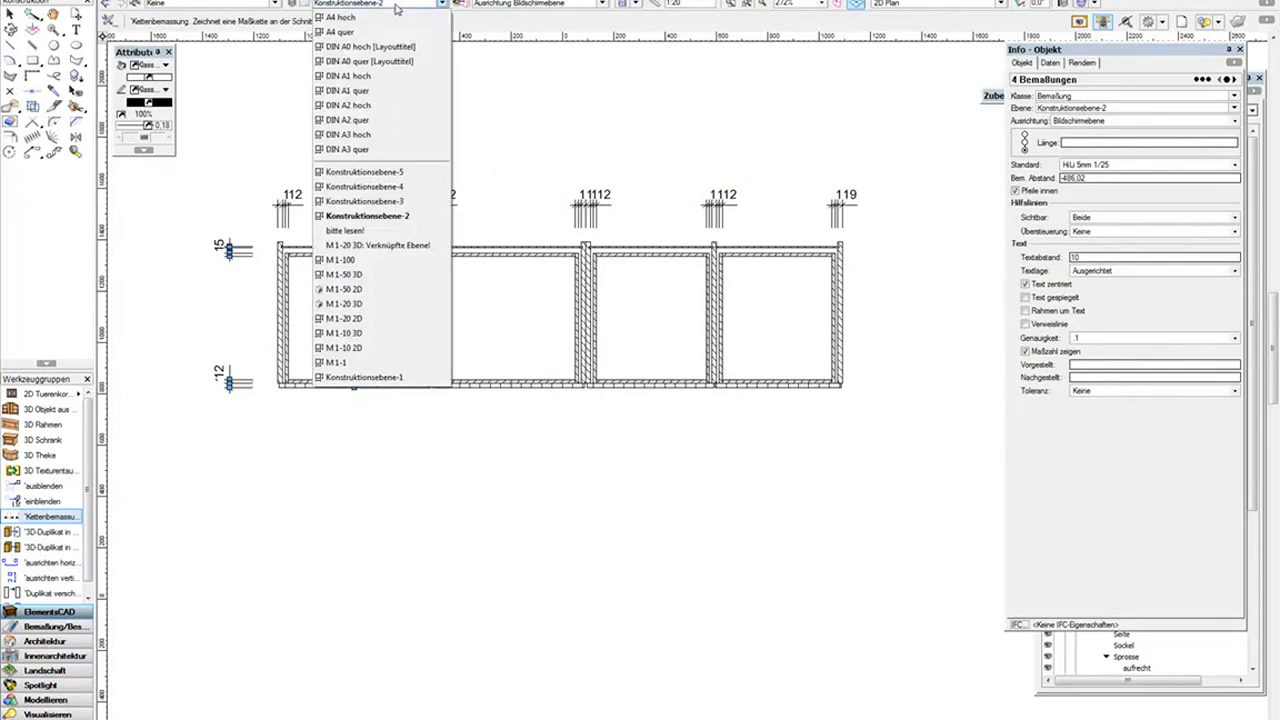
pyautogui.click(377, 198)
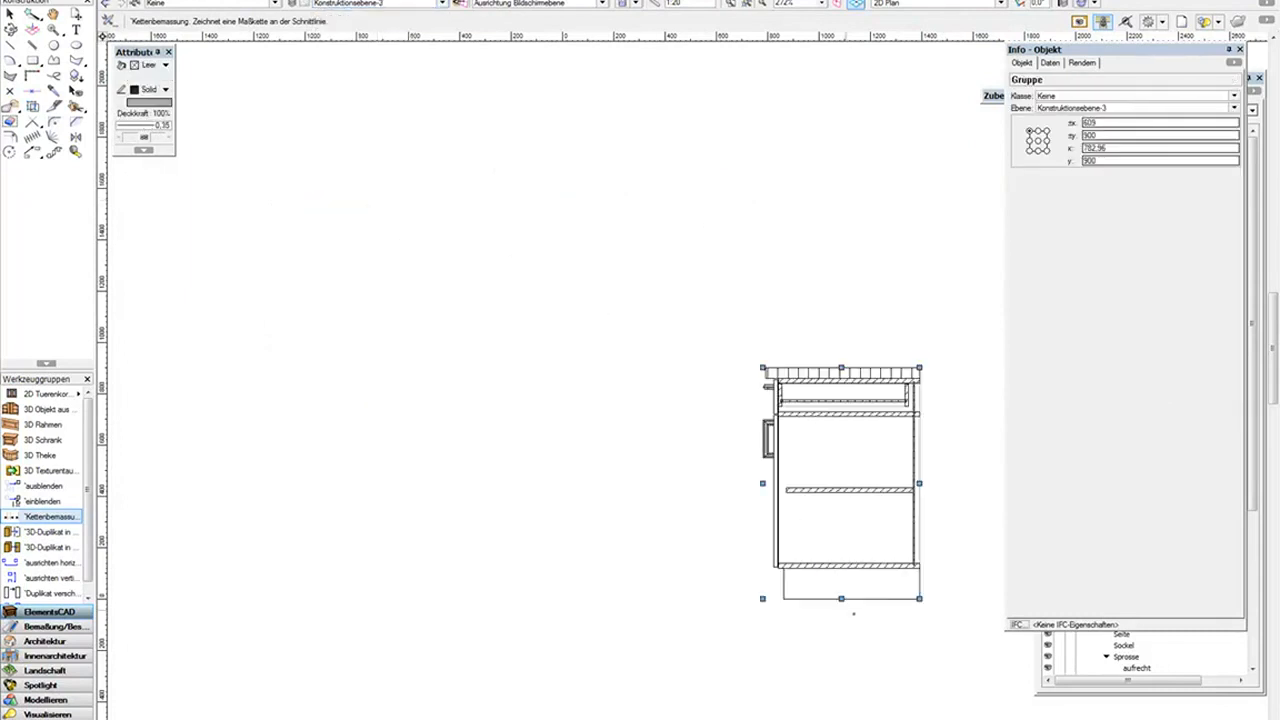
pyautogui.moveTo(877, 609)
pyautogui.mouseDown(button='middle')
pyautogui.moveTo(589, 540)
pyautogui.moveTo(571, 449)
pyautogui.mouseUp(button='middle')
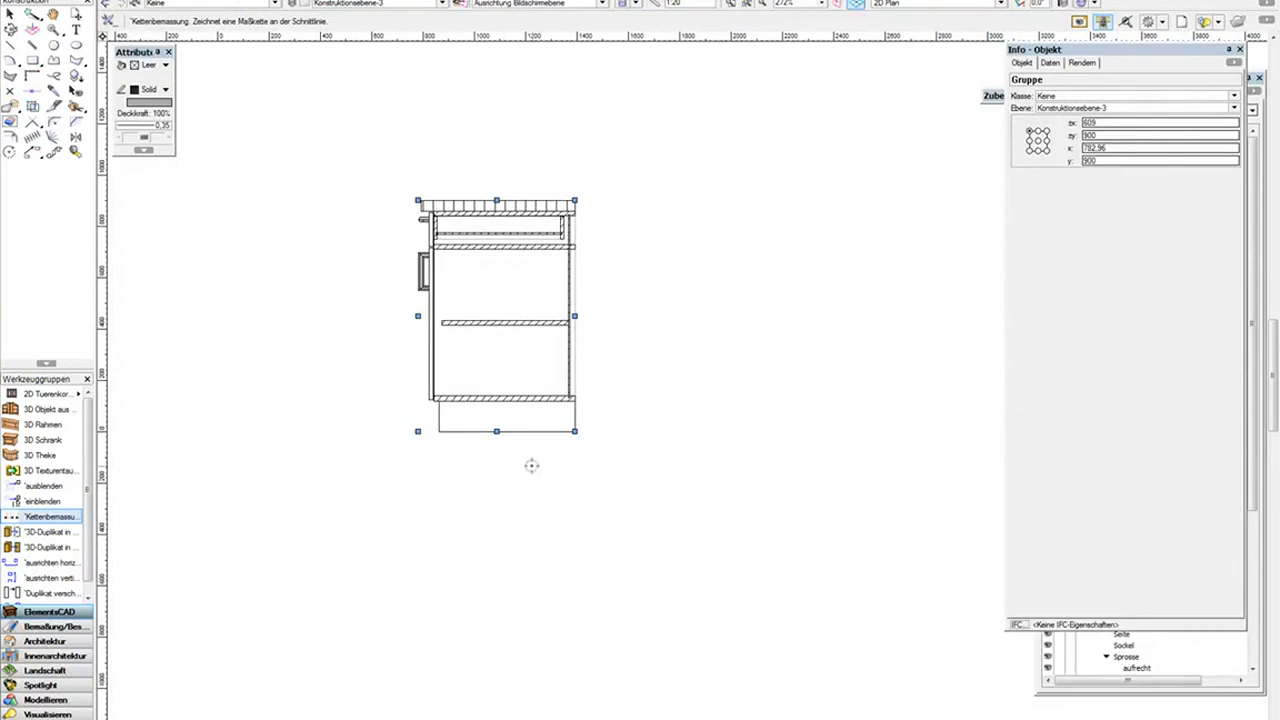
pyautogui.click(531, 465)
pyautogui.click(531, 166)
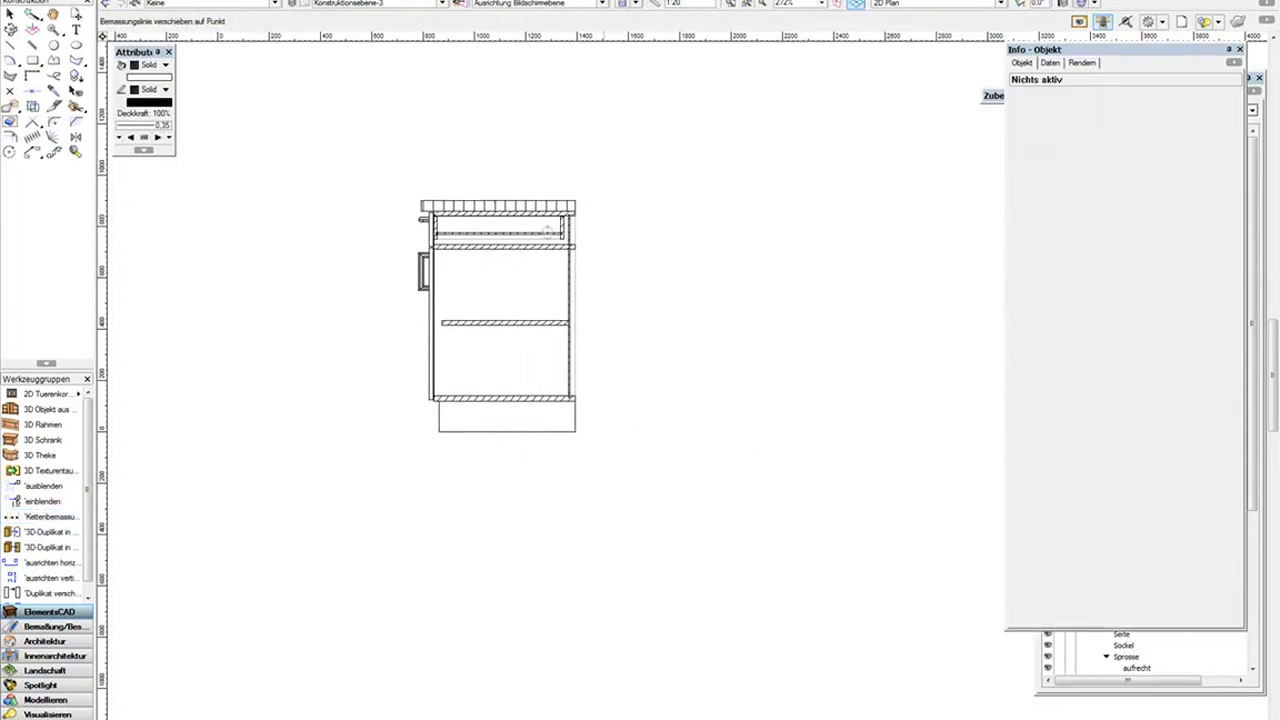
pyautogui.click(378, 247)
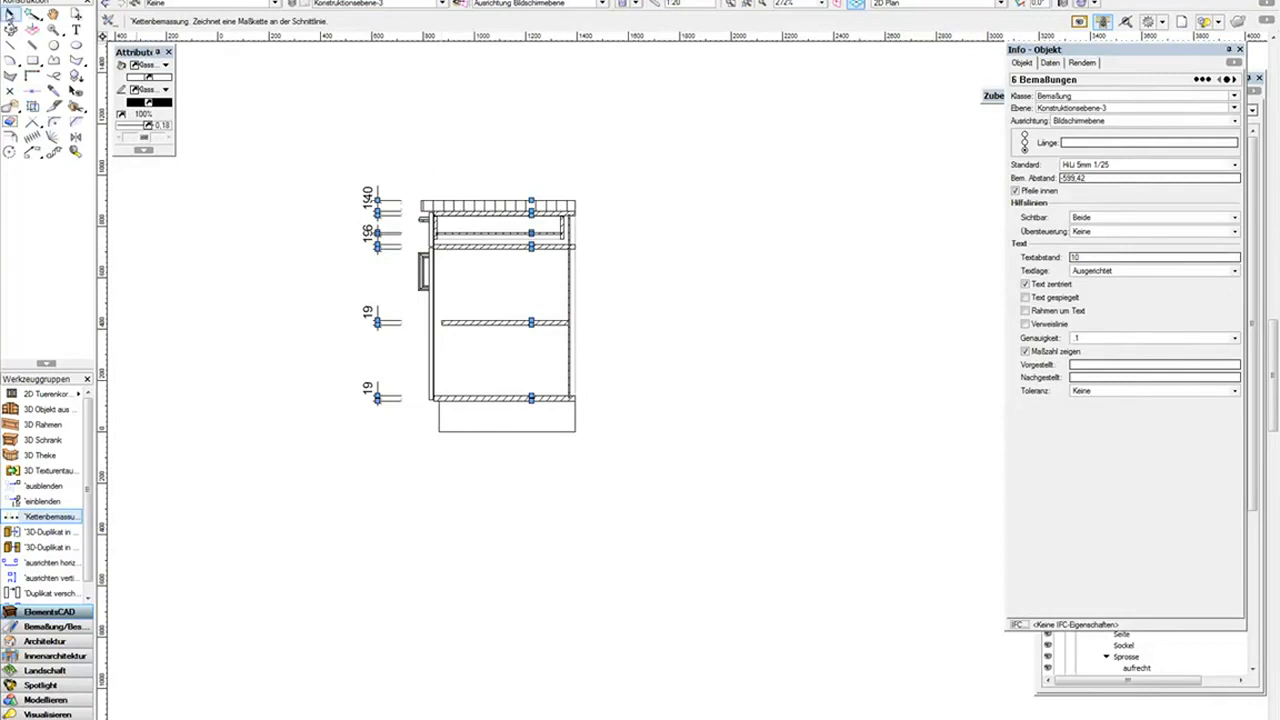
# Step: Move the worktop's 40 dimension text upward, clear of the 19 below it
pyautogui.click(10, 14)
pyautogui.scroll(3, 360, 143)
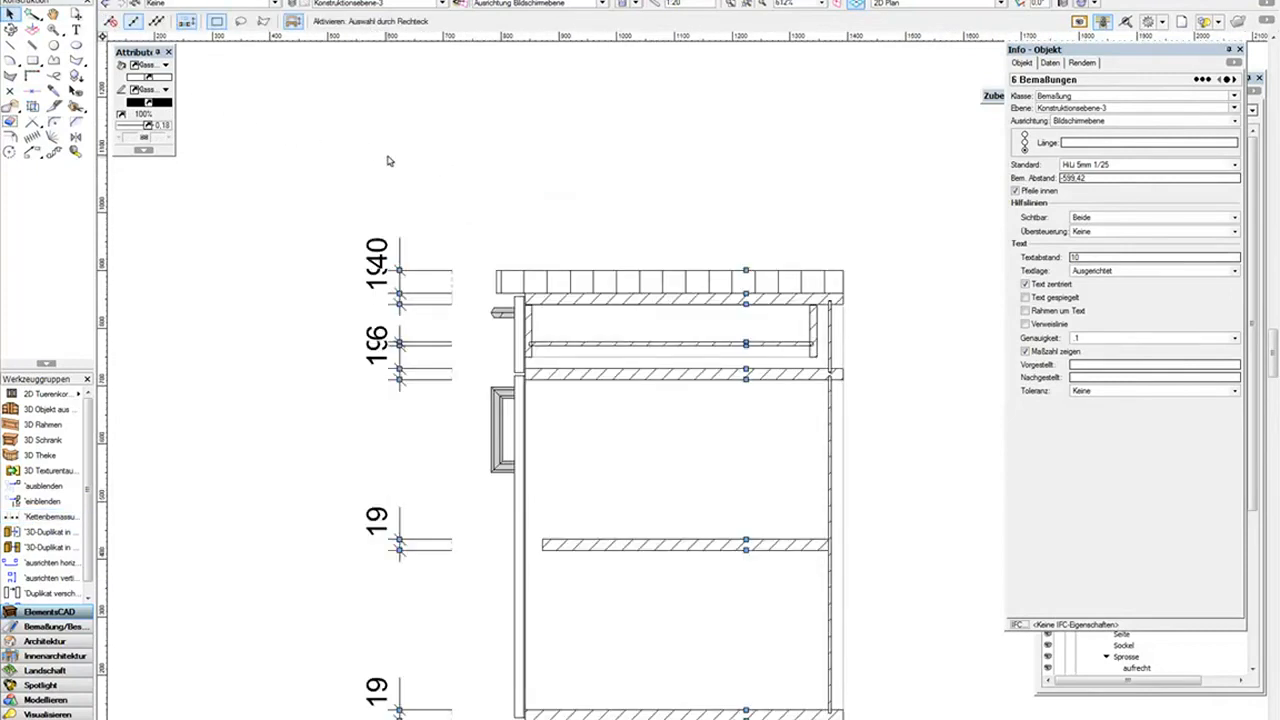
pyautogui.click(389, 160)
pyautogui.moveTo(378, 240); pyautogui.dragTo(376, 210)
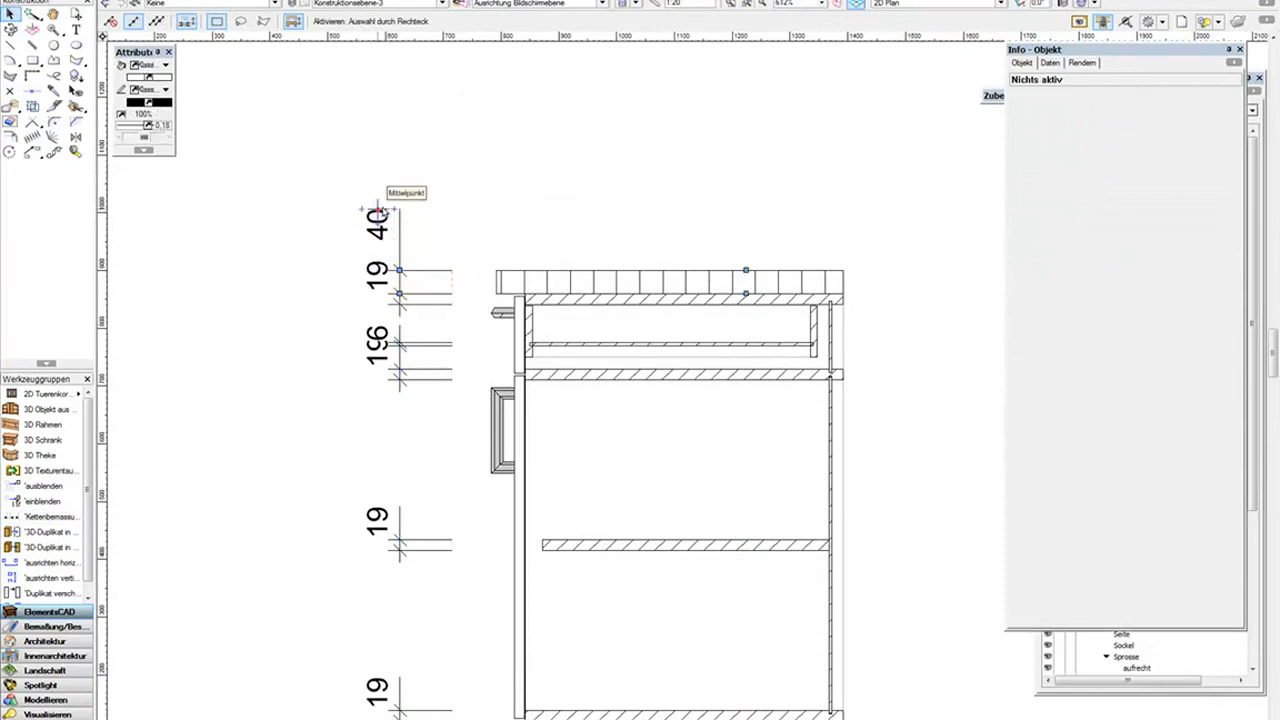
# Step: Inside the side section's group, give the drawer front and door polygons a grey Muster fill, and exit the group
pyautogui.scroll(-1, 568, 216)
pyautogui.moveTo(897, 399); pyautogui.dragTo(789, 315, button='middle')
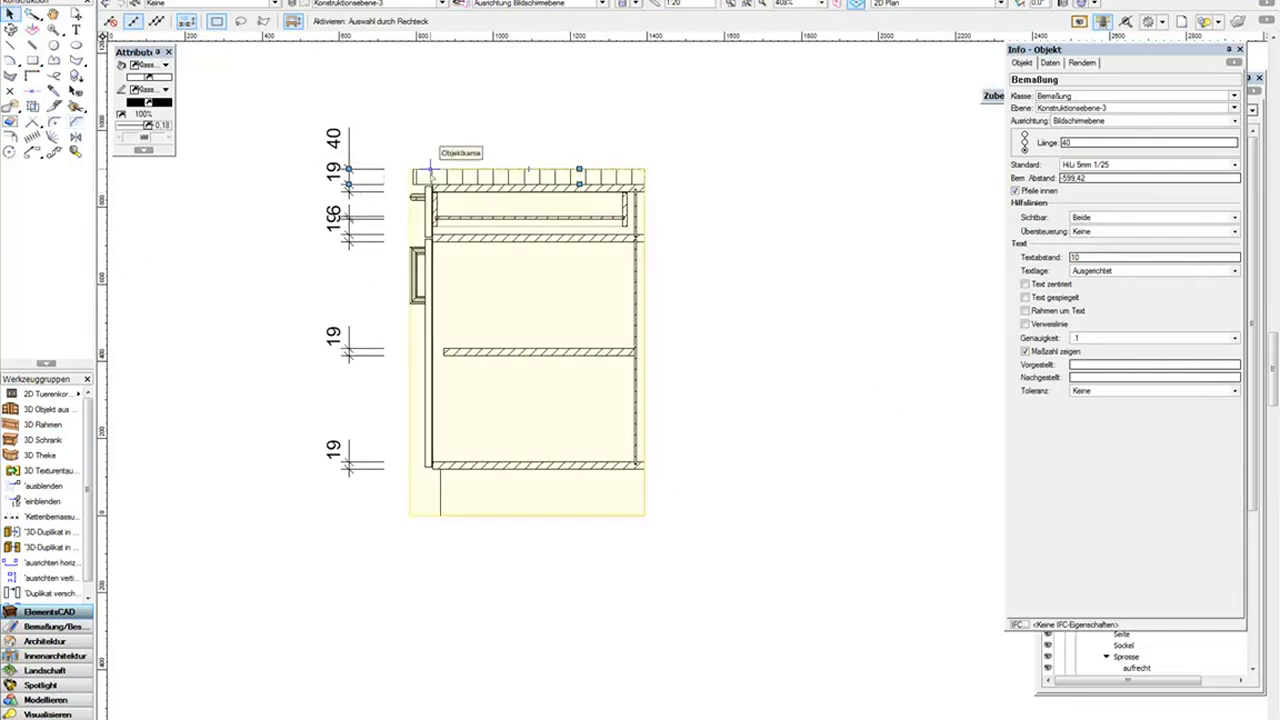
pyautogui.press('Delete')
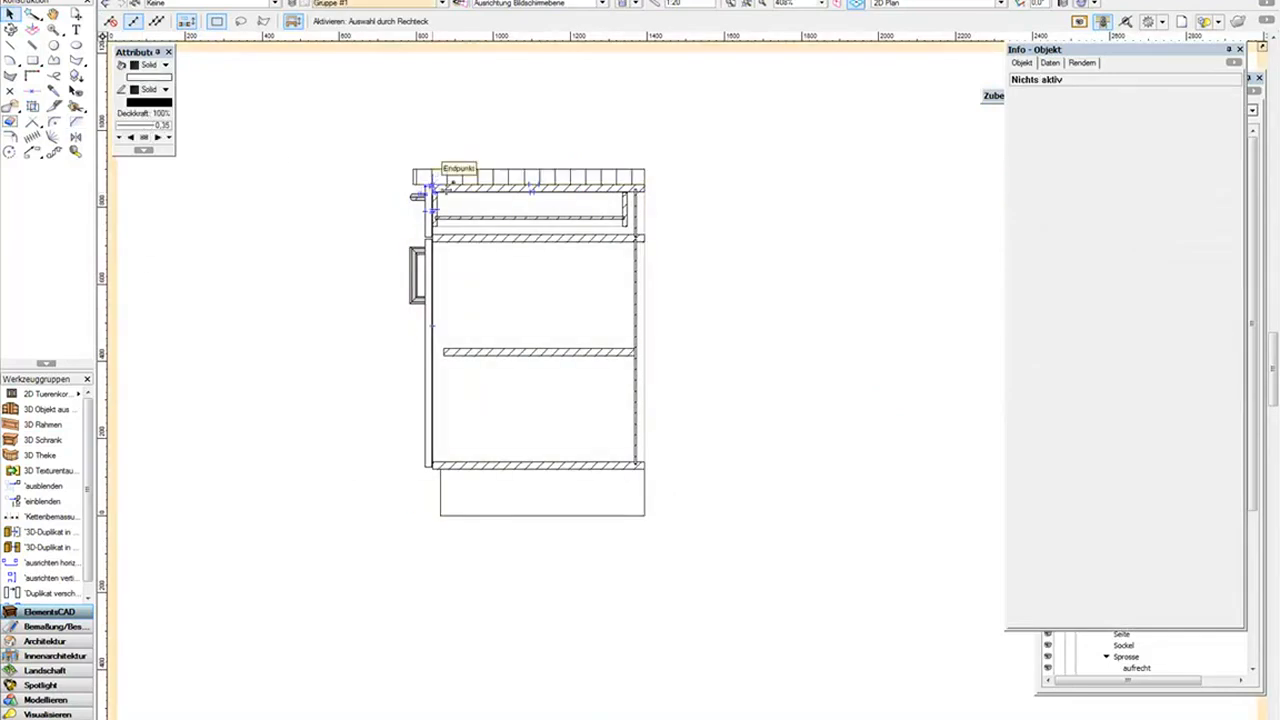
pyautogui.scroll(3, 515, 235)
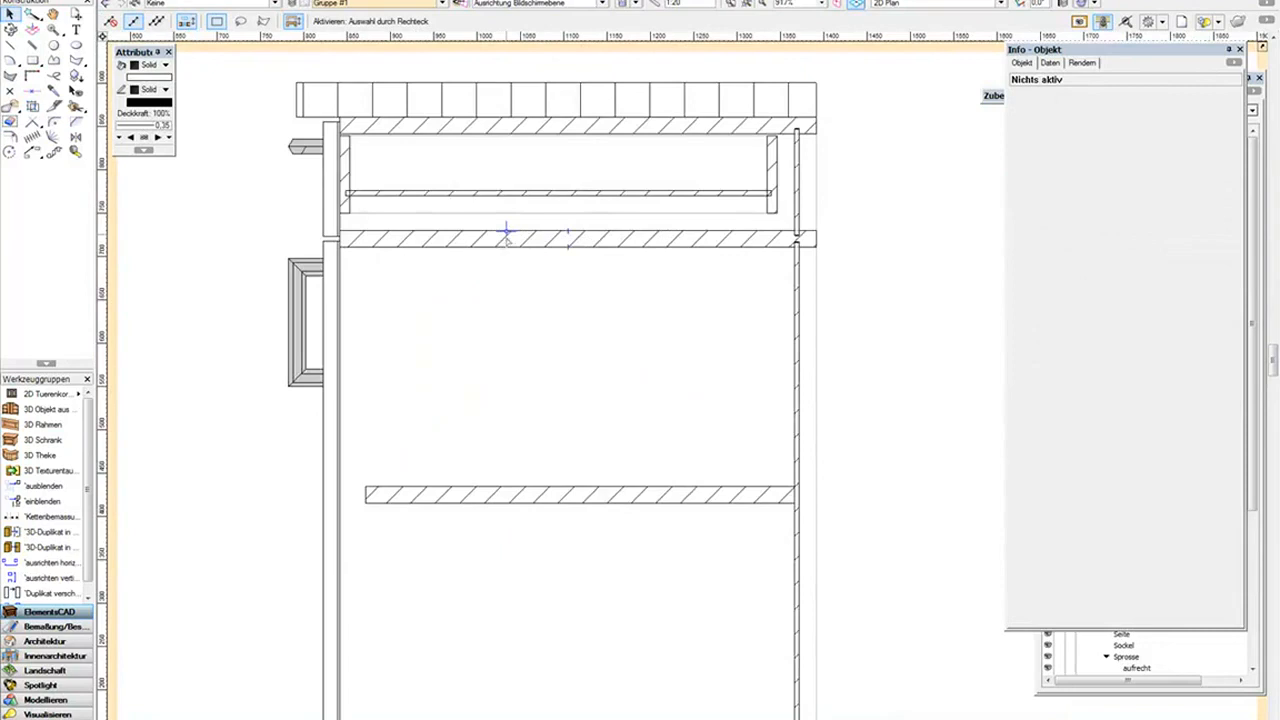
pyautogui.click(325, 215)
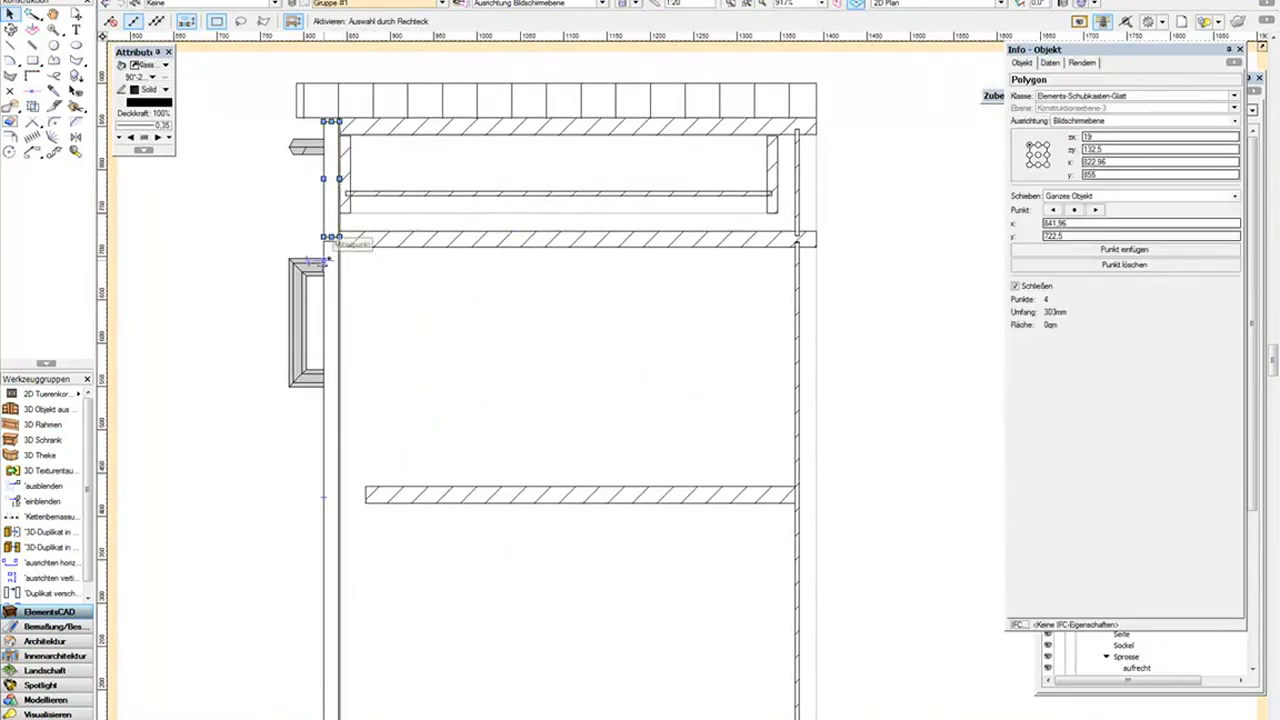
pyautogui.keyDown('shift'); pyautogui.click(325, 300); pyautogui.keyUp('shift')
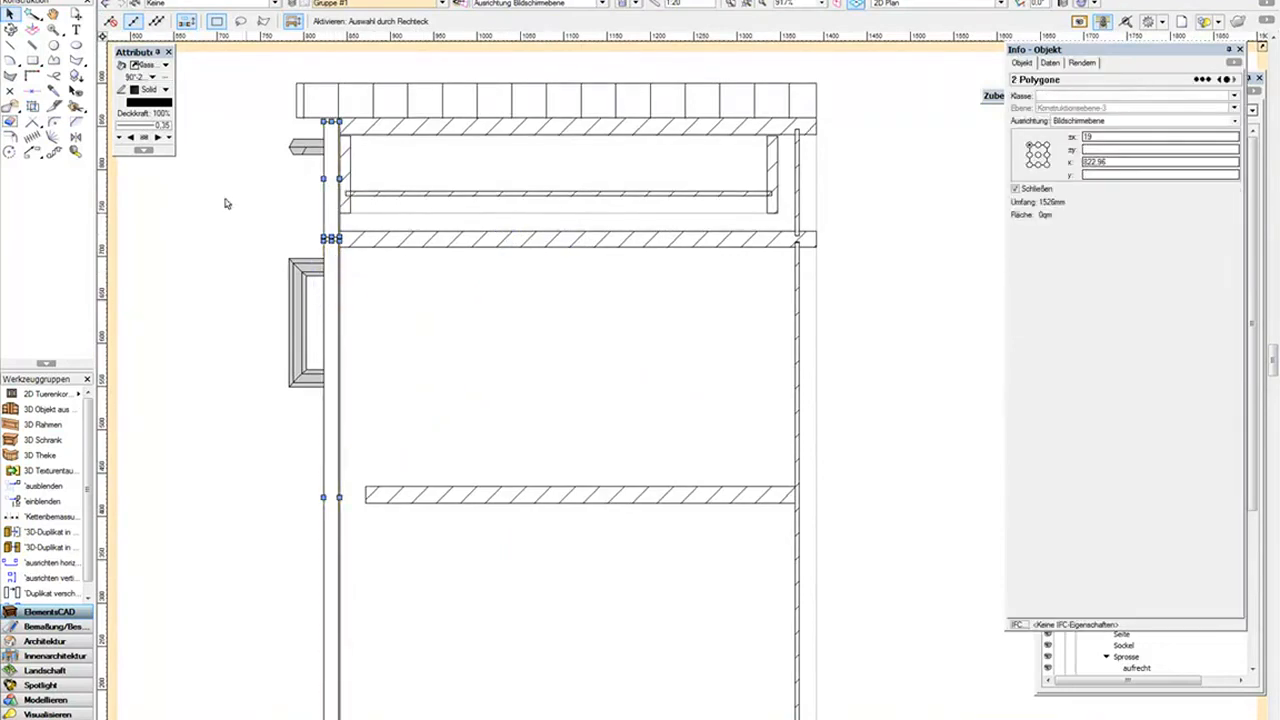
pyautogui.click(140, 65)
pyautogui.click(165, 101)
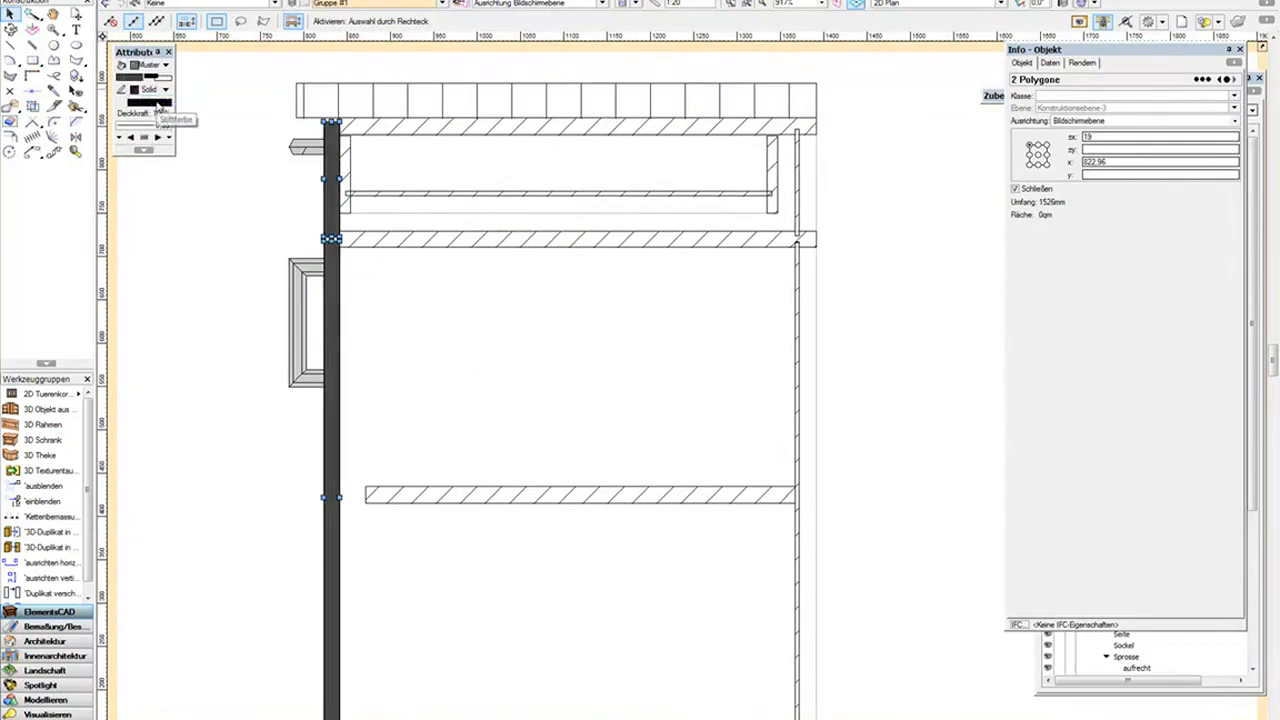
pyautogui.click(160, 77)
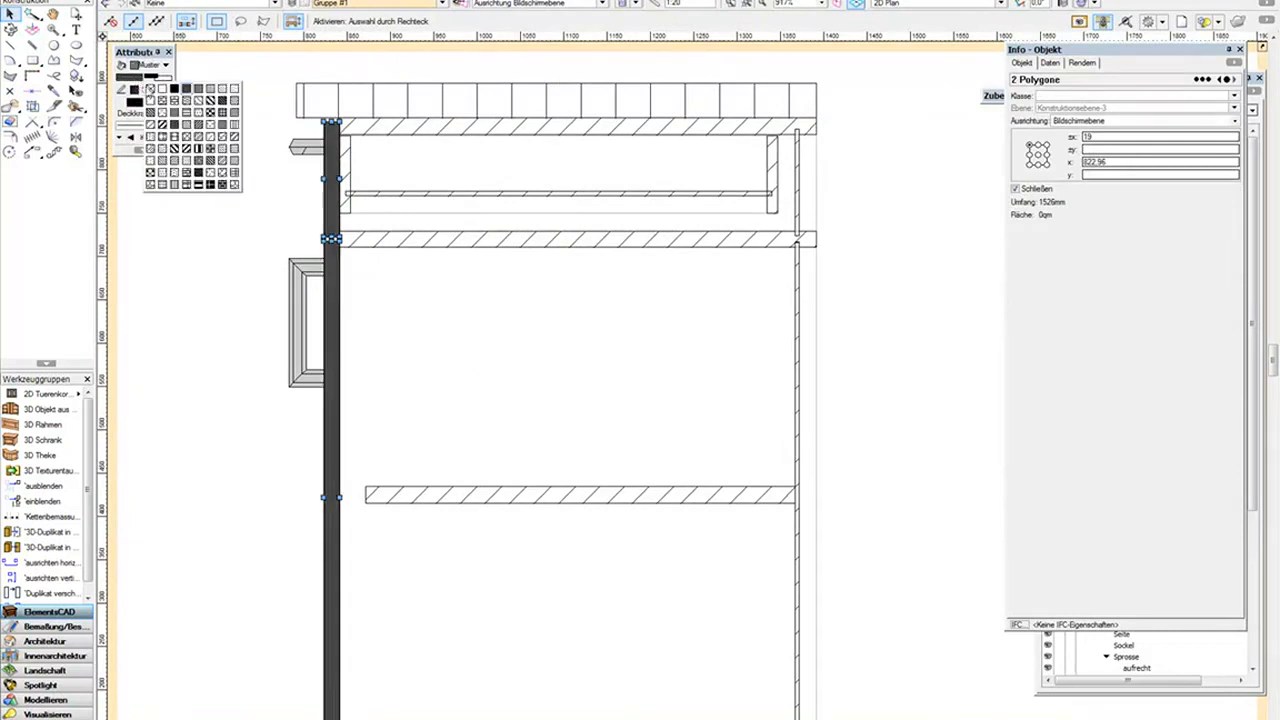
pyautogui.click(166, 162)
pyautogui.click(1258, 62)
pyautogui.scroll(-2, 335, 290)
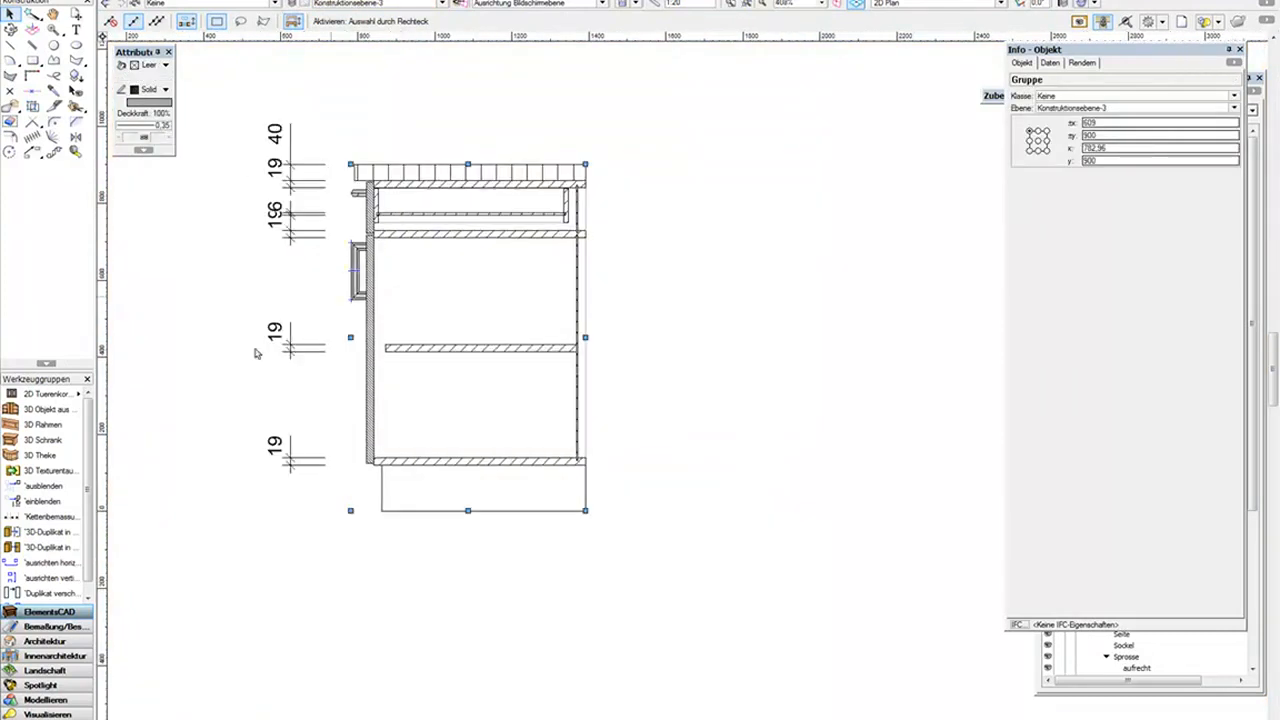
# Step: Chain-dimension the filled front and the back panel along a horizontal line through the lower cabinet, placing the chain below the plinth
pyautogui.click(50, 516)
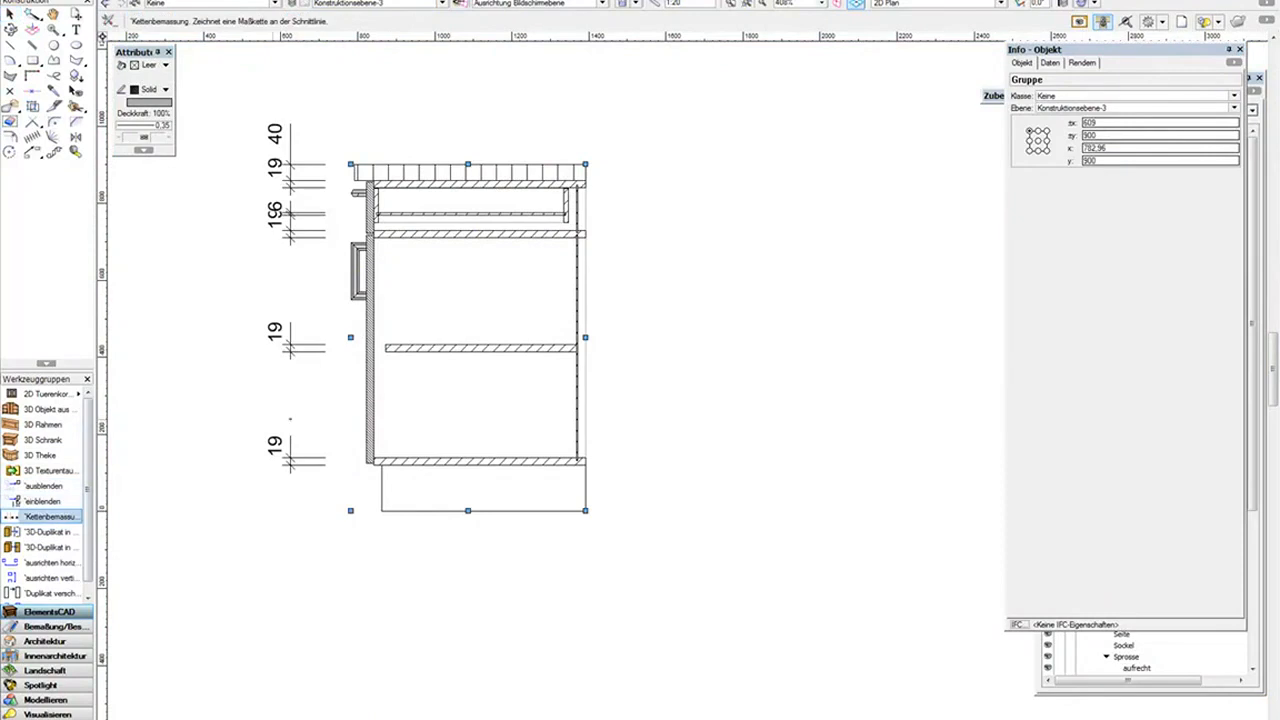
pyautogui.click(347, 420)
pyautogui.click(632, 412)
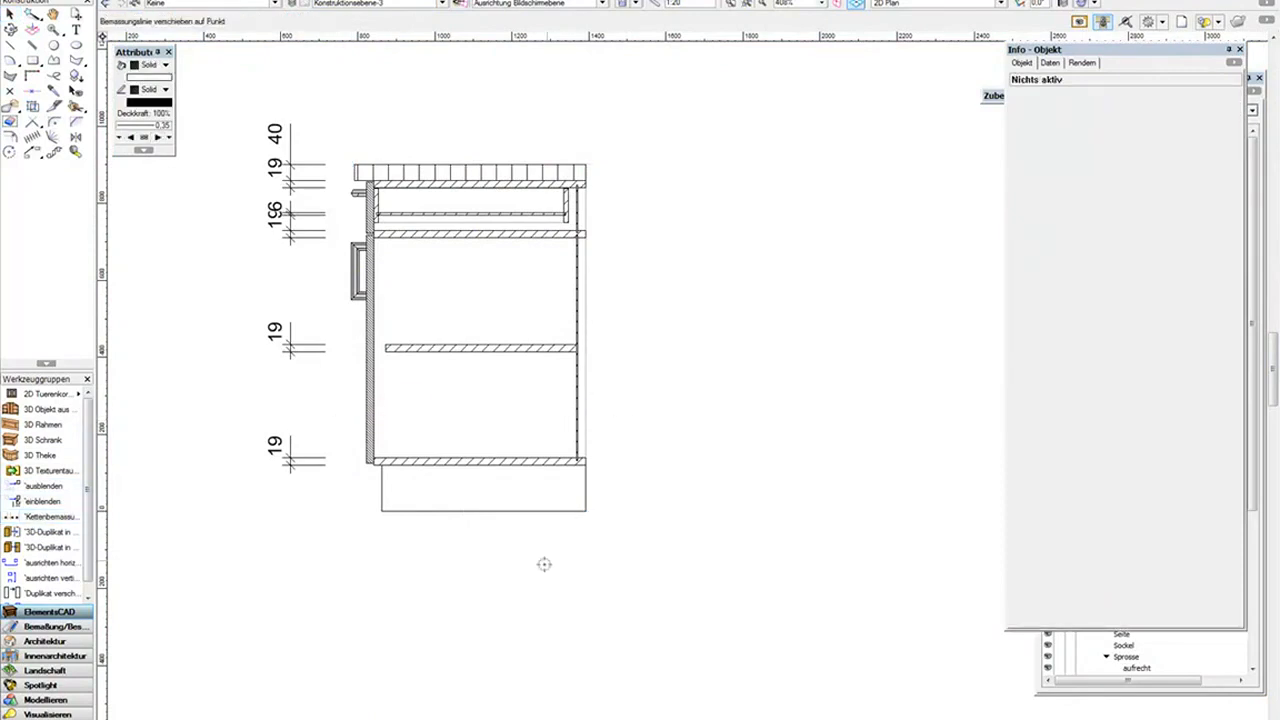
pyautogui.click(547, 562)
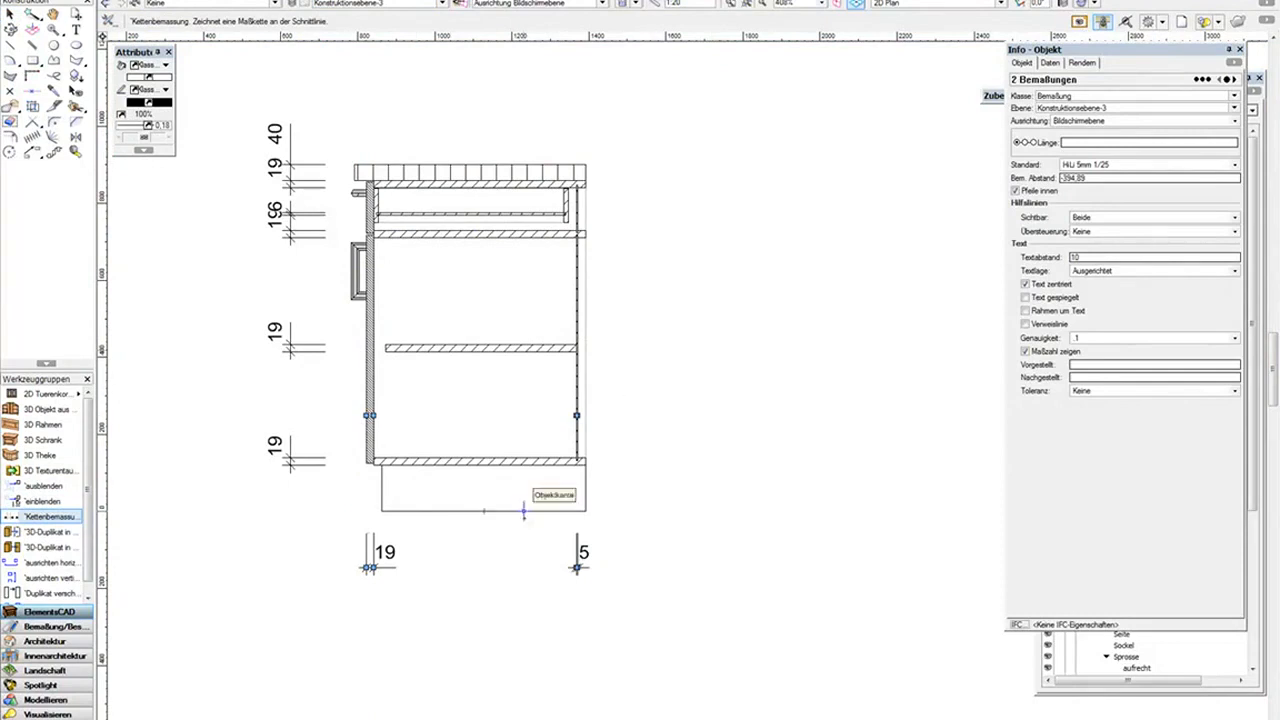
# Step: Chain-dimension the bottom panel and middle shelf thicknesses along a vertical line, placing the chain right of the side section
pyautogui.click(528, 545)
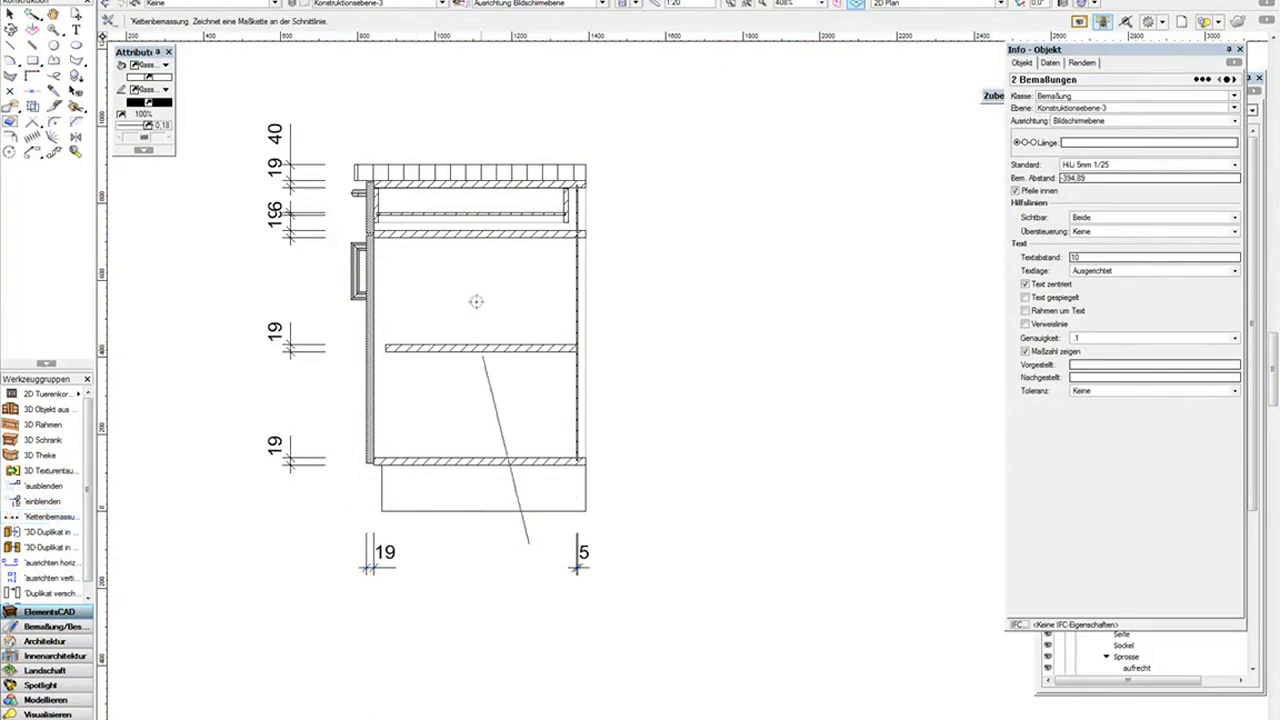
pyautogui.click(490, 292)
pyautogui.click(684, 376)
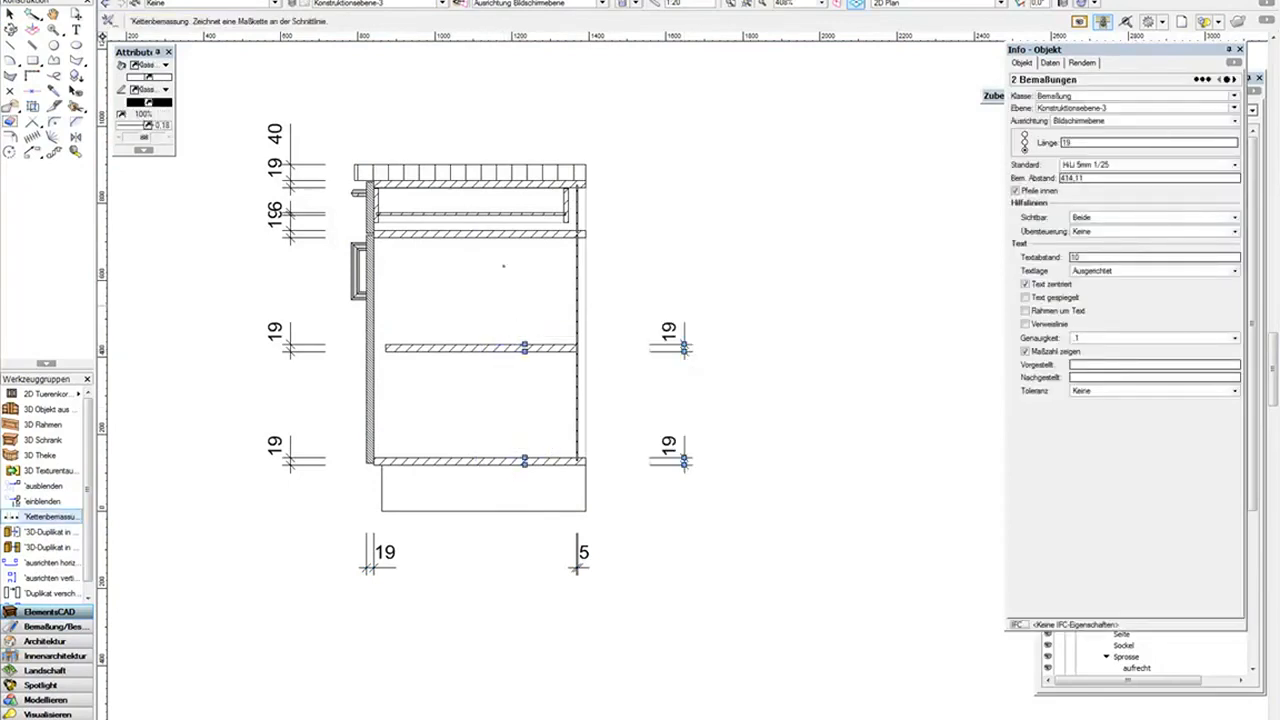
# Step: Chain-dimension the drawer bottom and the panel beneath the drawer vertically, aligned with the existing chain right of the cabinet
pyautogui.click(528, 261)
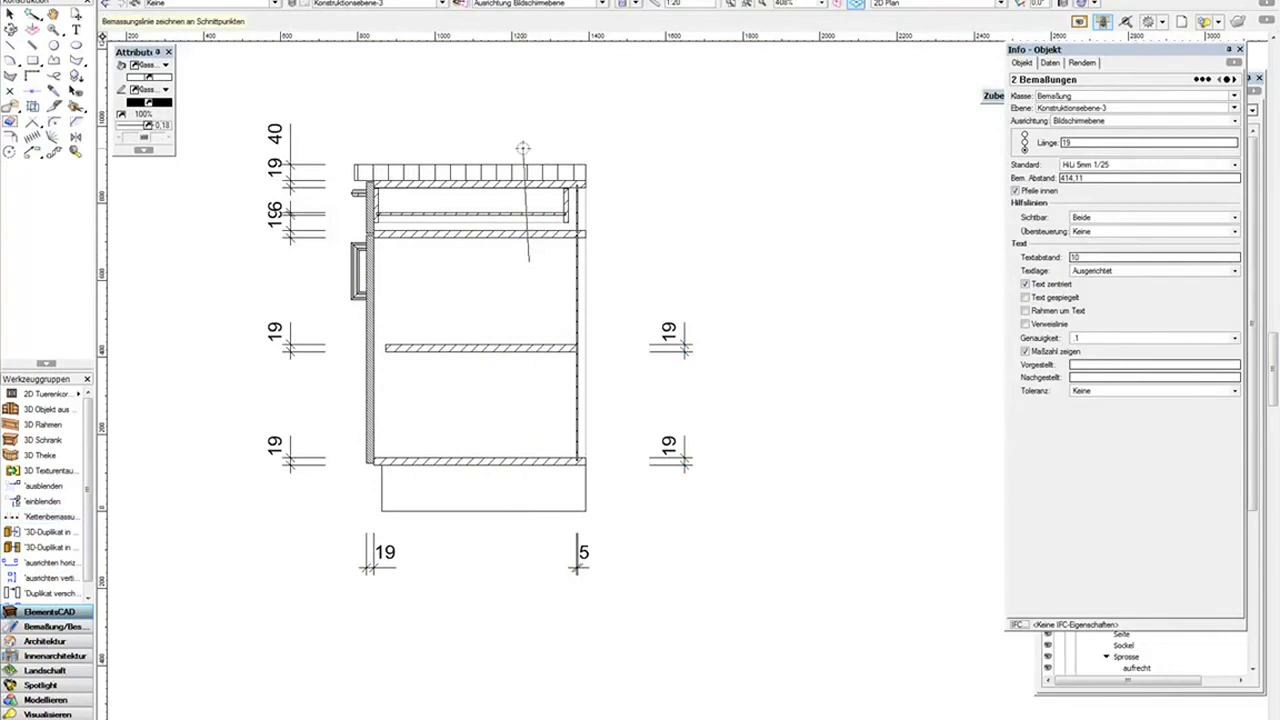
pyautogui.click(528, 197)
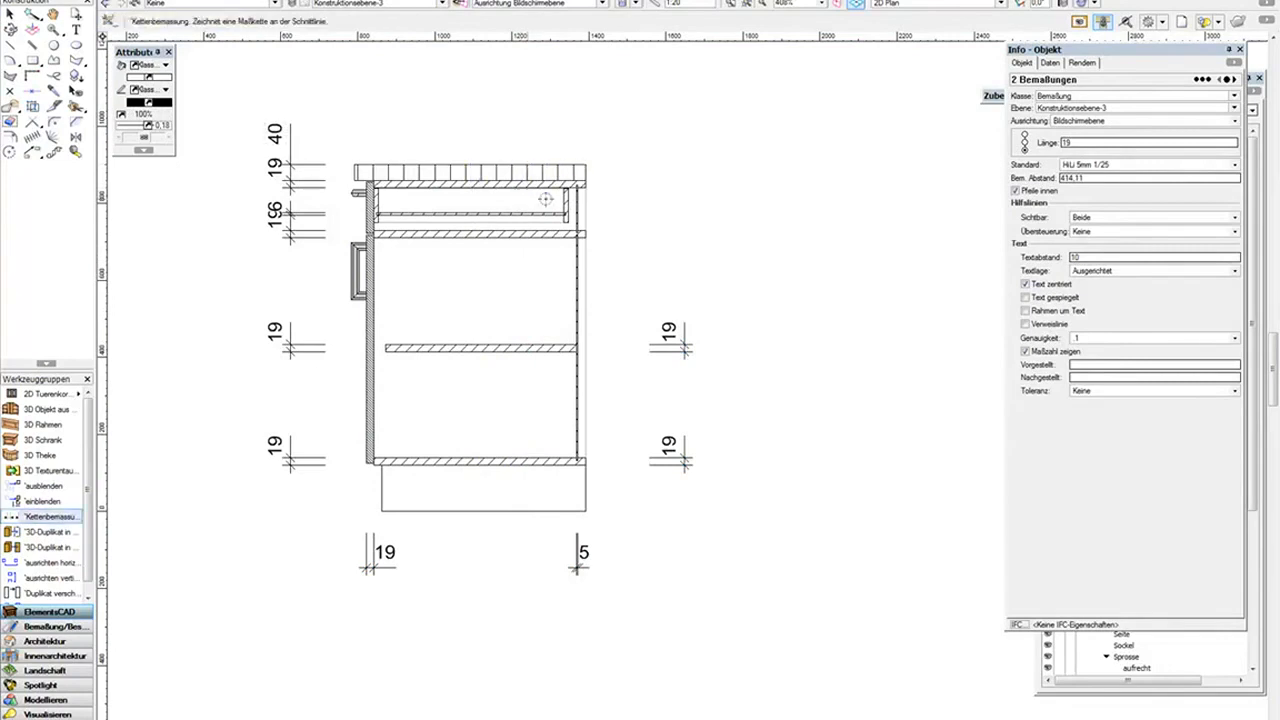
pyautogui.click(685, 320)
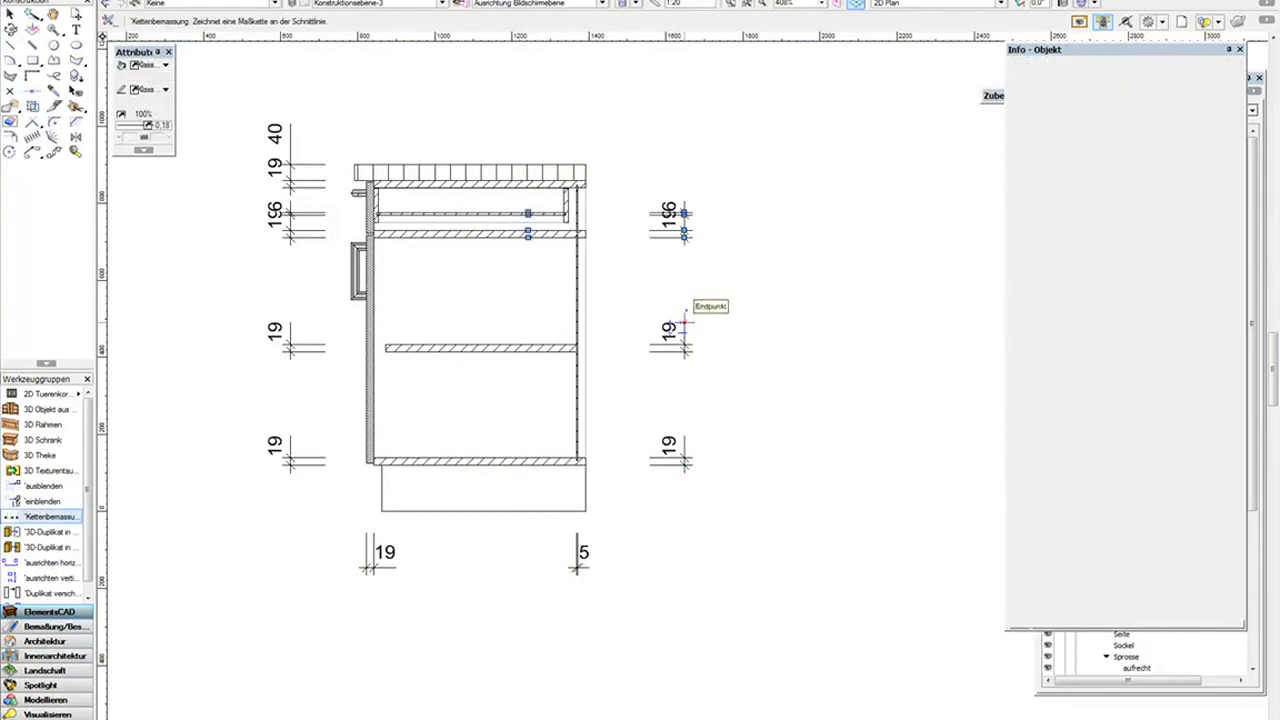
# Step: Move the drawer bottom's 6 dimension text upward, clear of the neighbouring 19 in the chain right of the cabinet
pyautogui.click(10, 14)
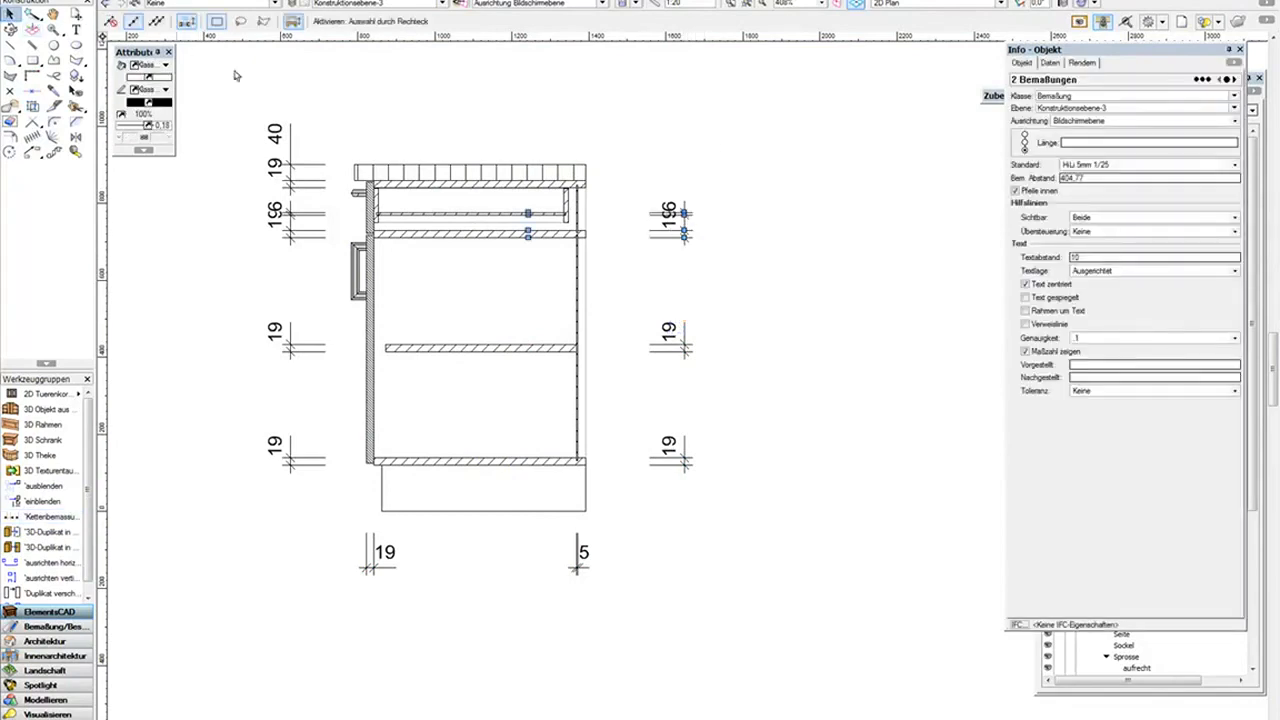
pyautogui.moveTo(668, 197); pyautogui.dragTo(670, 168)
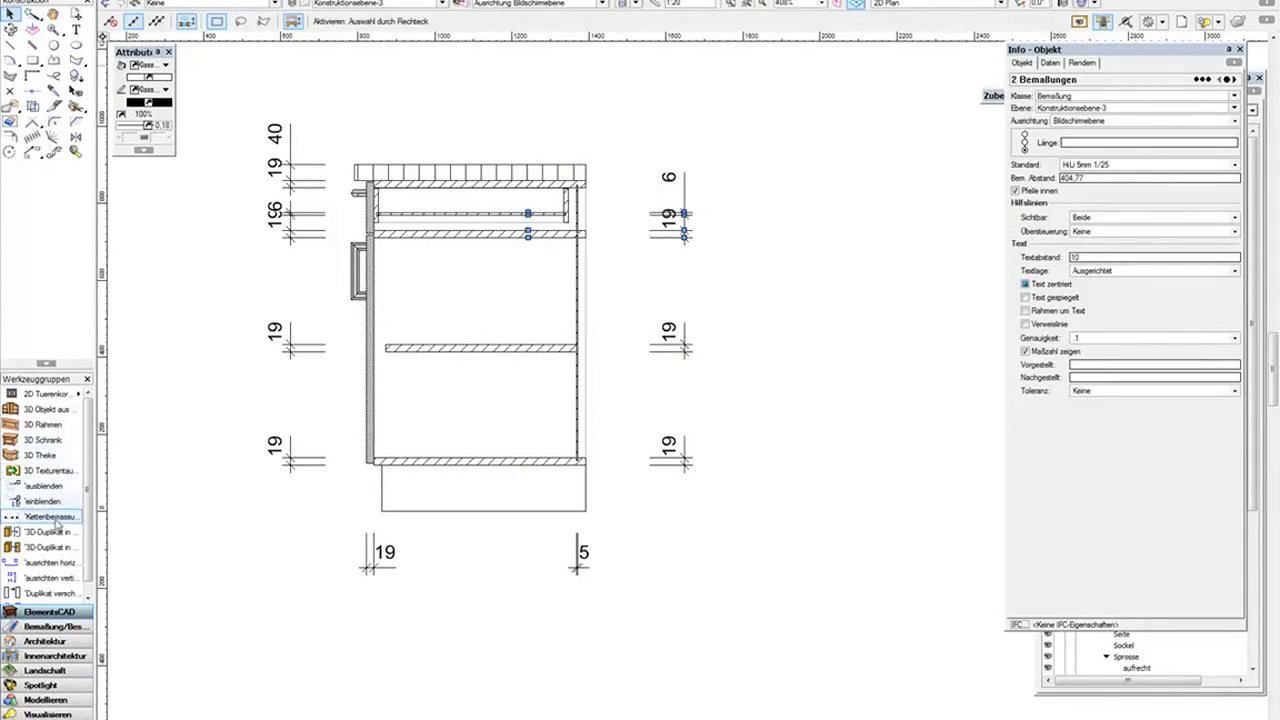
# Step: Chain-dimension the side section along a vertical line with the Kettenbemassung setting Alles, placing the chain left of the existing dimensions
pyautogui.click(45, 516)
pyautogui.click(110, 22)
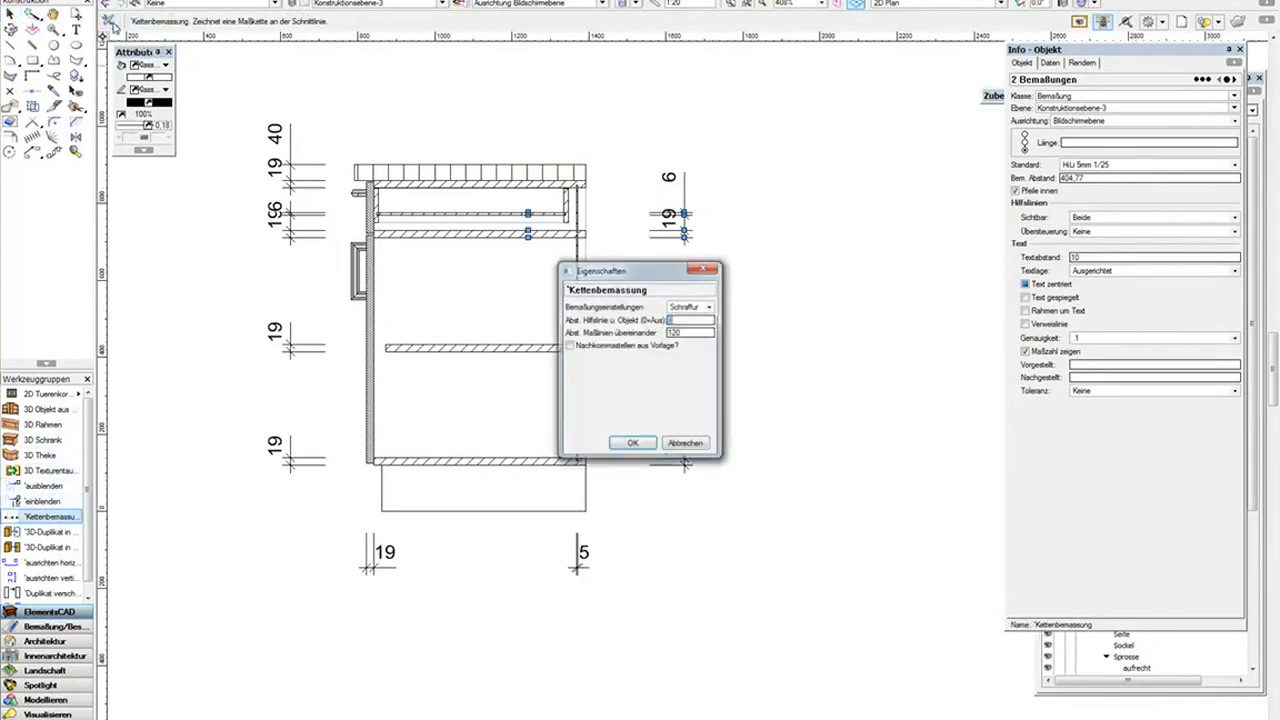
pyautogui.click(709, 307)
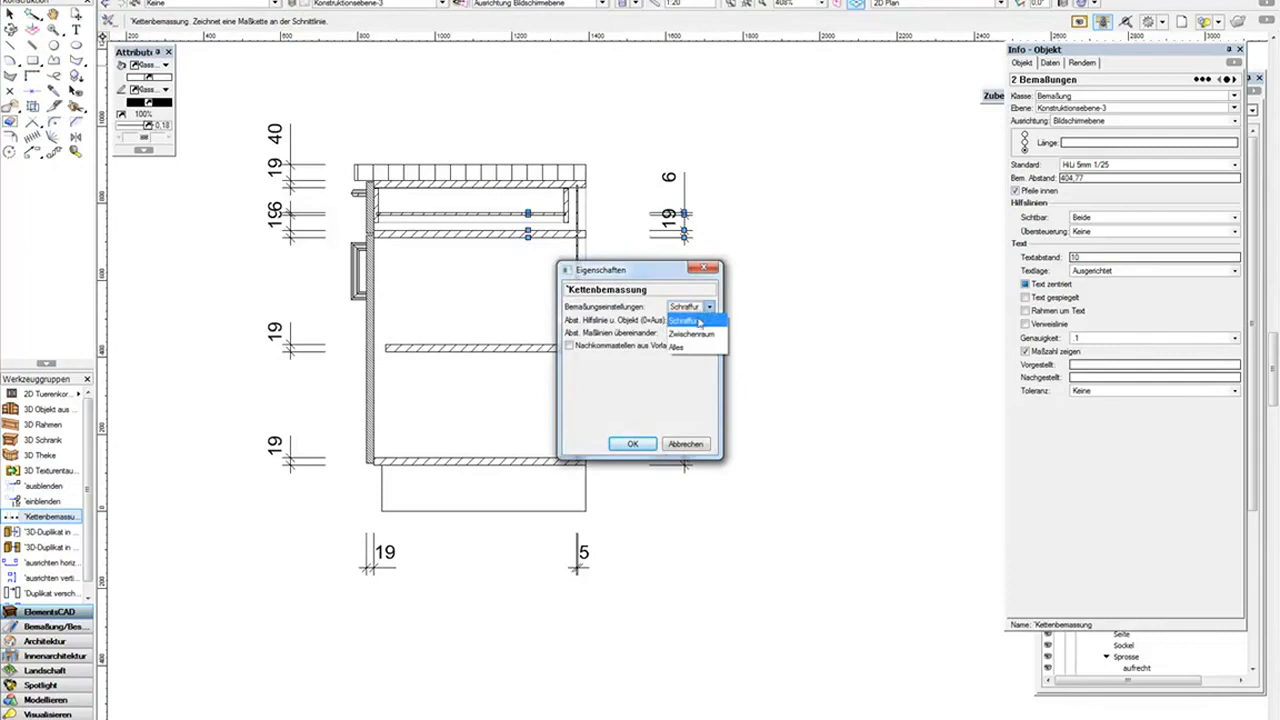
pyautogui.click(686, 347)
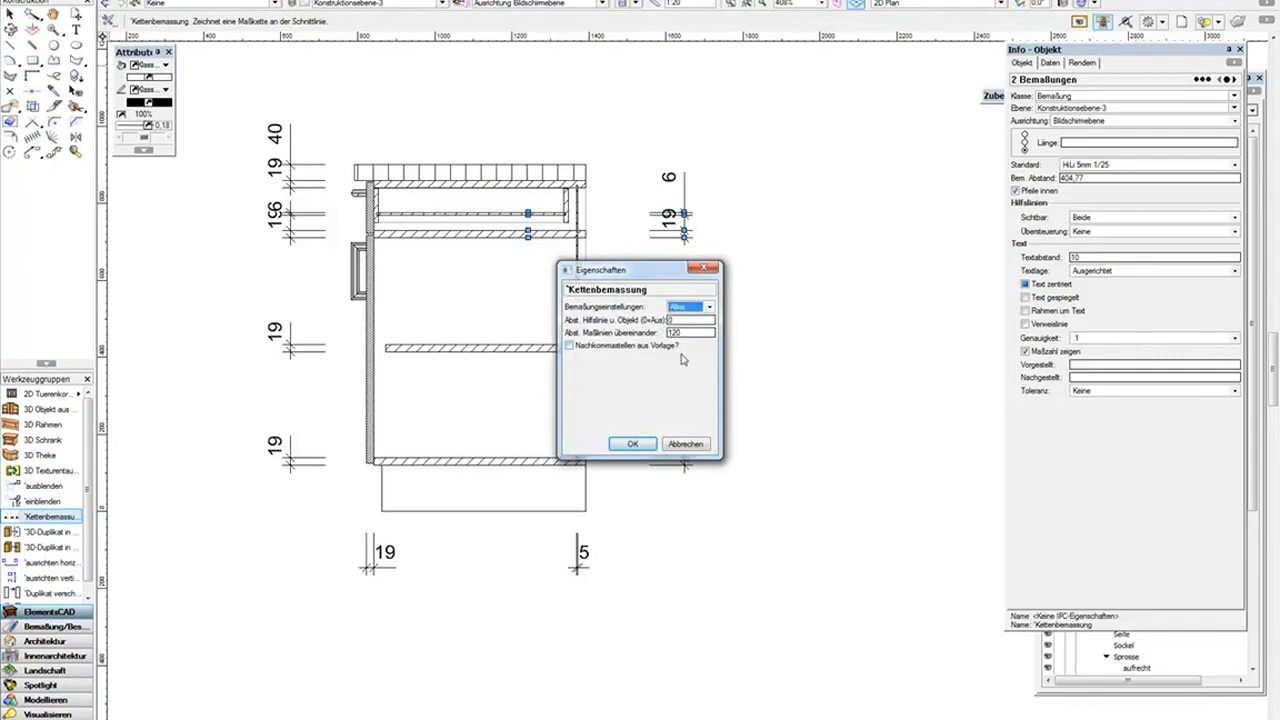
pyautogui.click(638, 446)
pyautogui.click(464, 557)
pyautogui.click(464, 97)
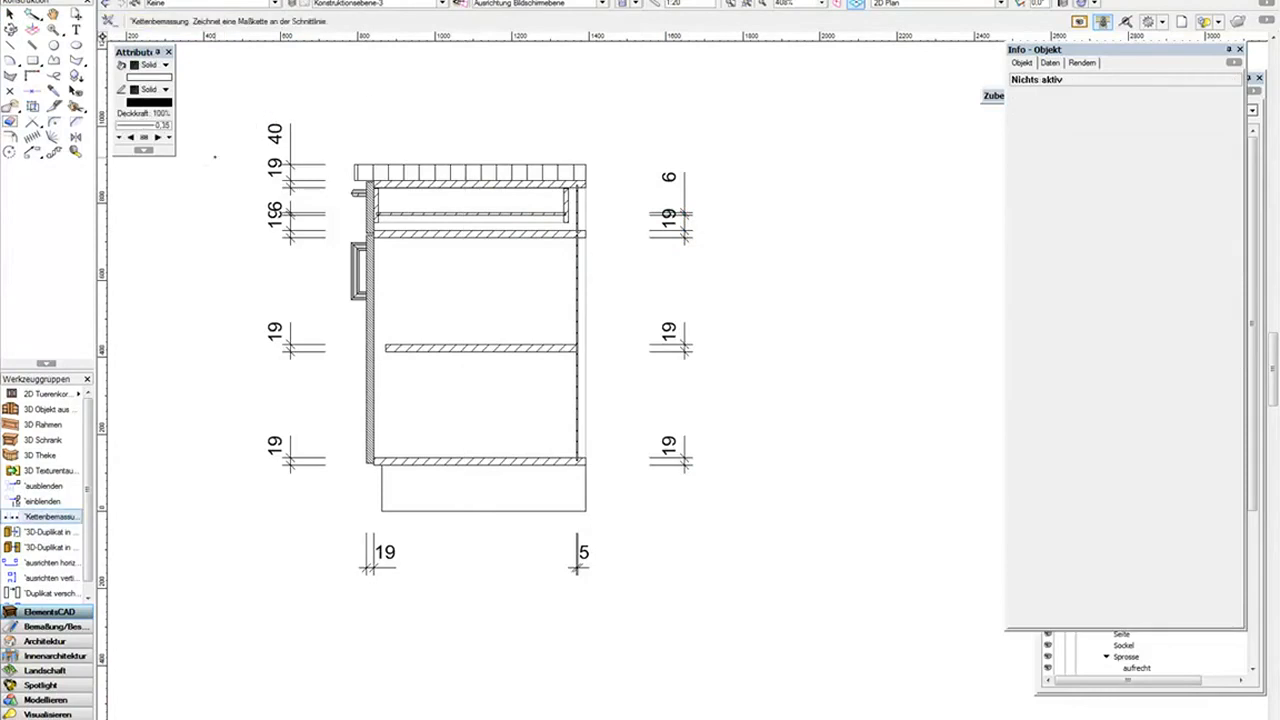
pyautogui.click(214, 157)
pyautogui.moveTo(214, 157); pyautogui.dragTo(396, 157, button='middle')
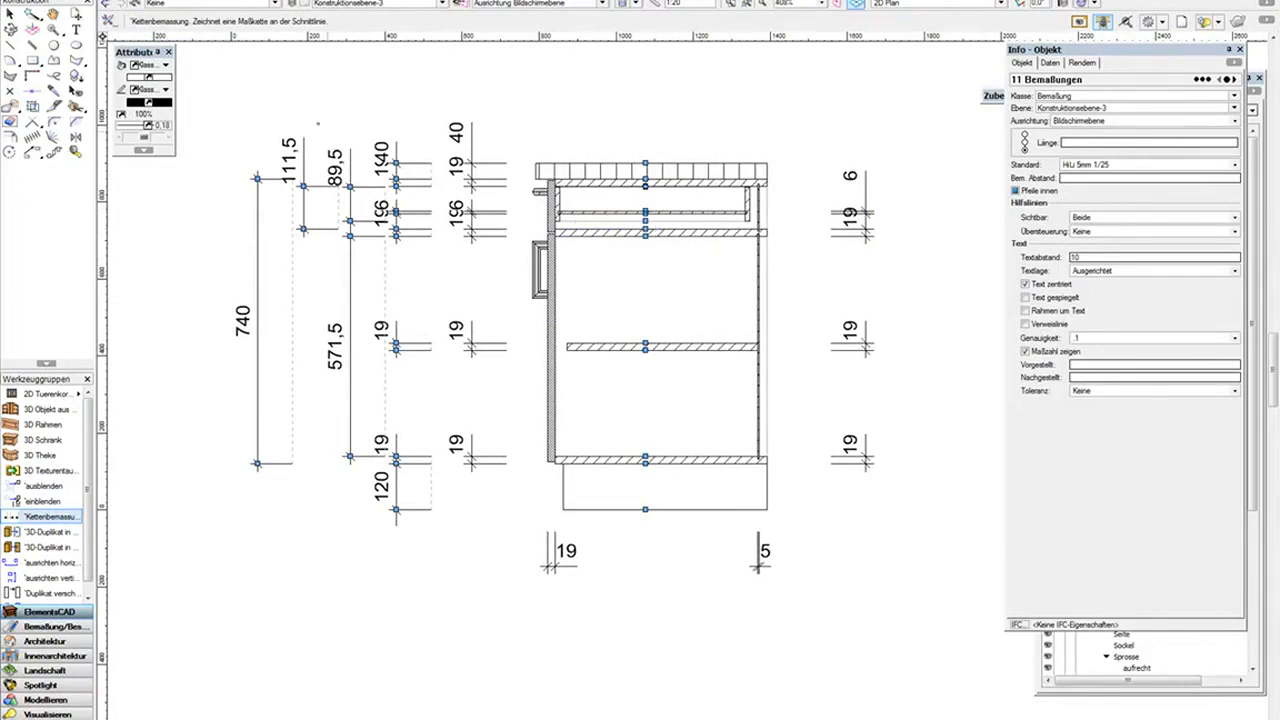
# Step: Chain-dimension the side section vertically near its back with the setting Zwischenraum, placing the chain right of the existing dimensions
pyautogui.click(111, 21)
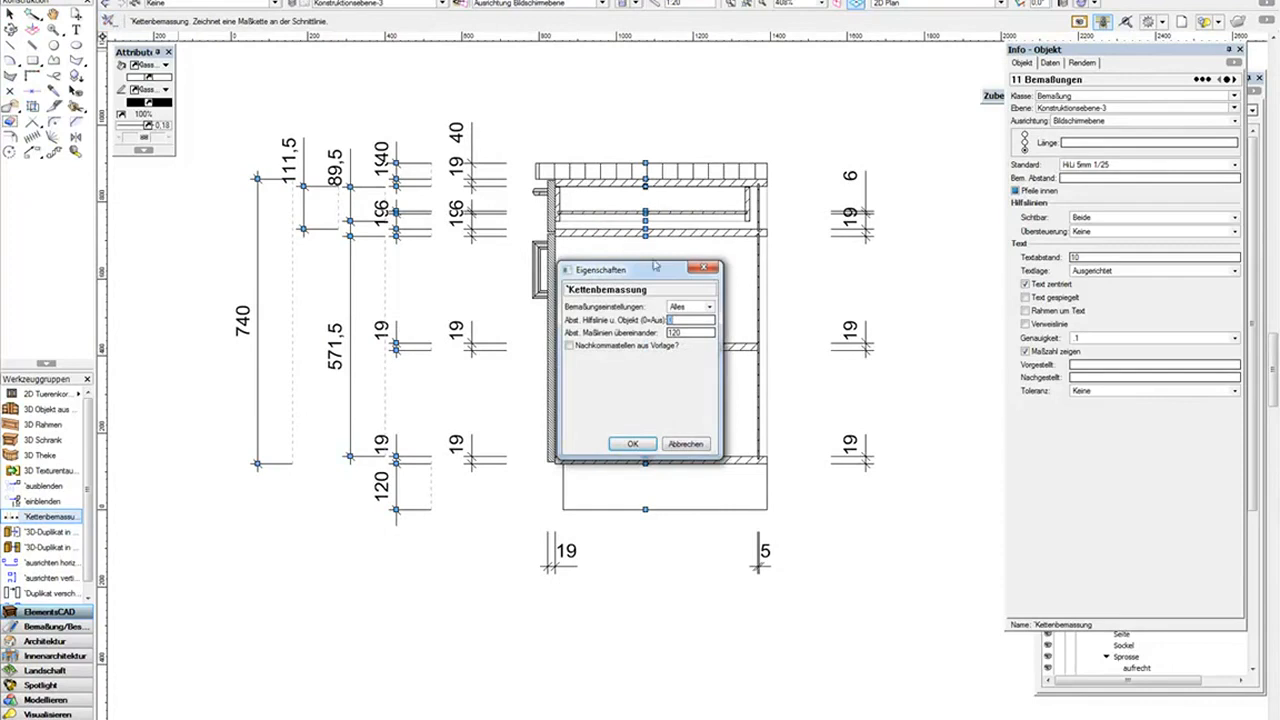
pyautogui.click(691, 308)
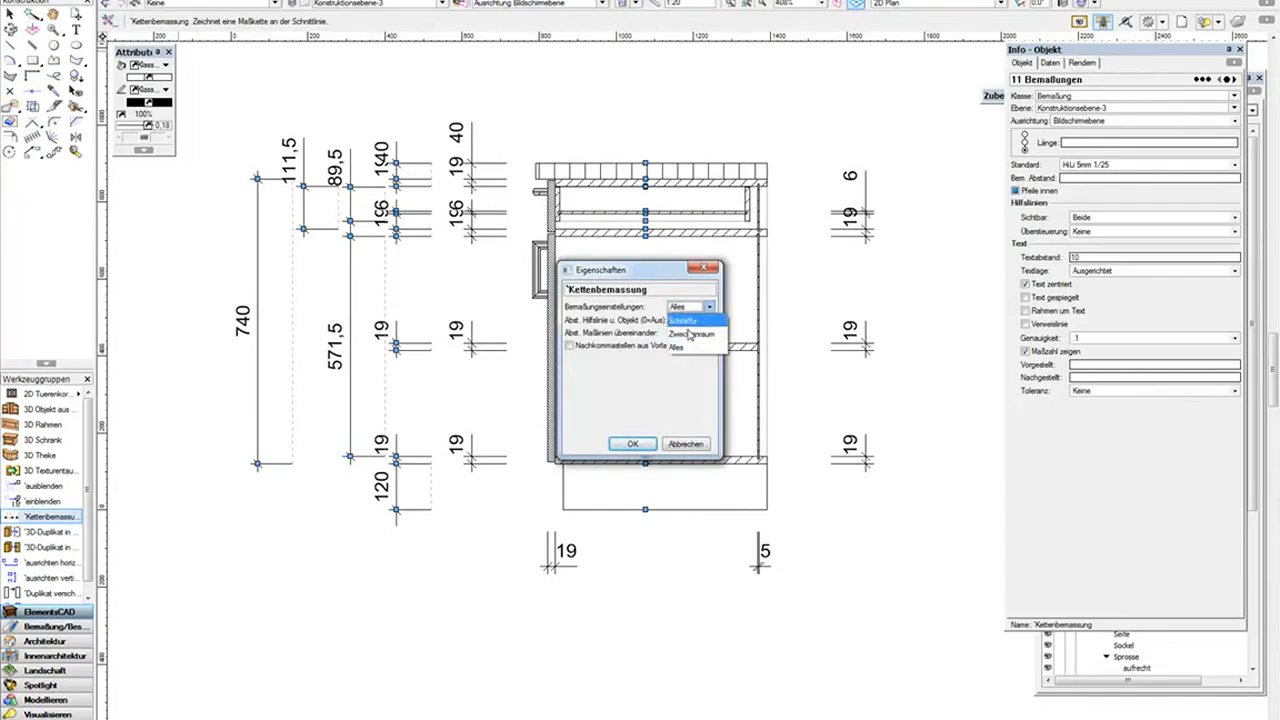
pyautogui.click(690, 333)
pyautogui.click(633, 443)
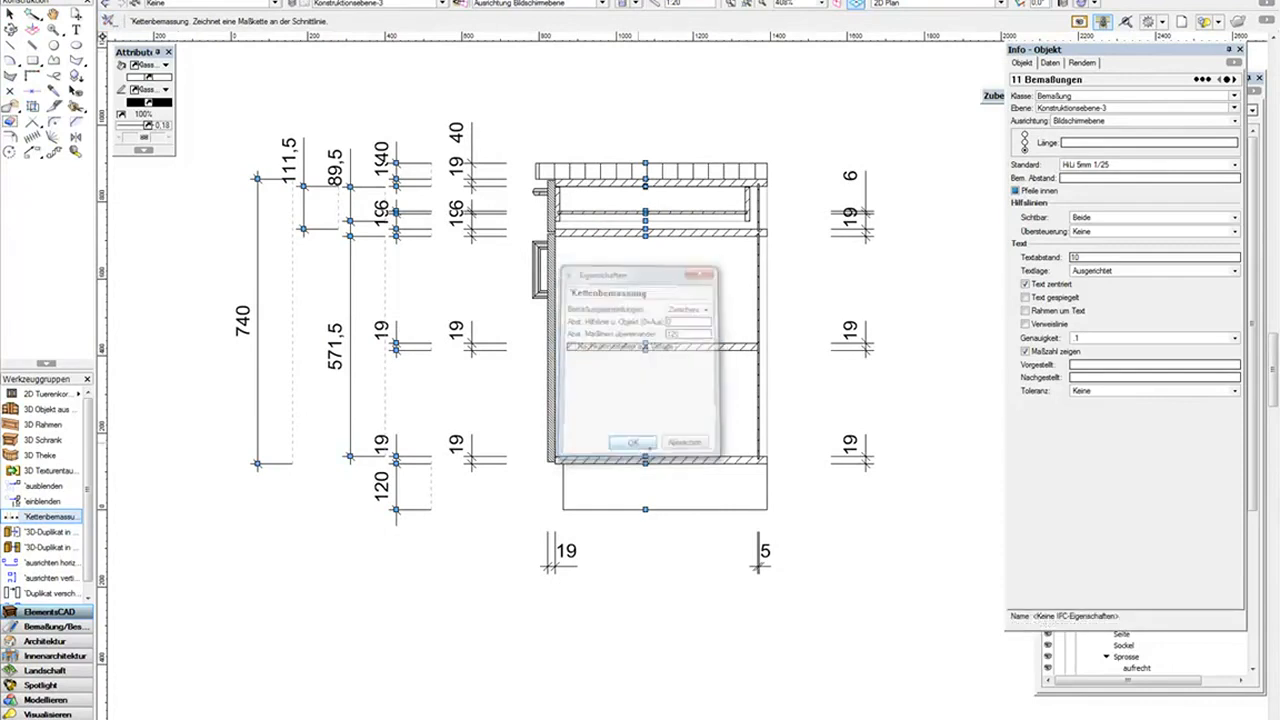
pyautogui.click(724, 541)
pyautogui.click(721, 145)
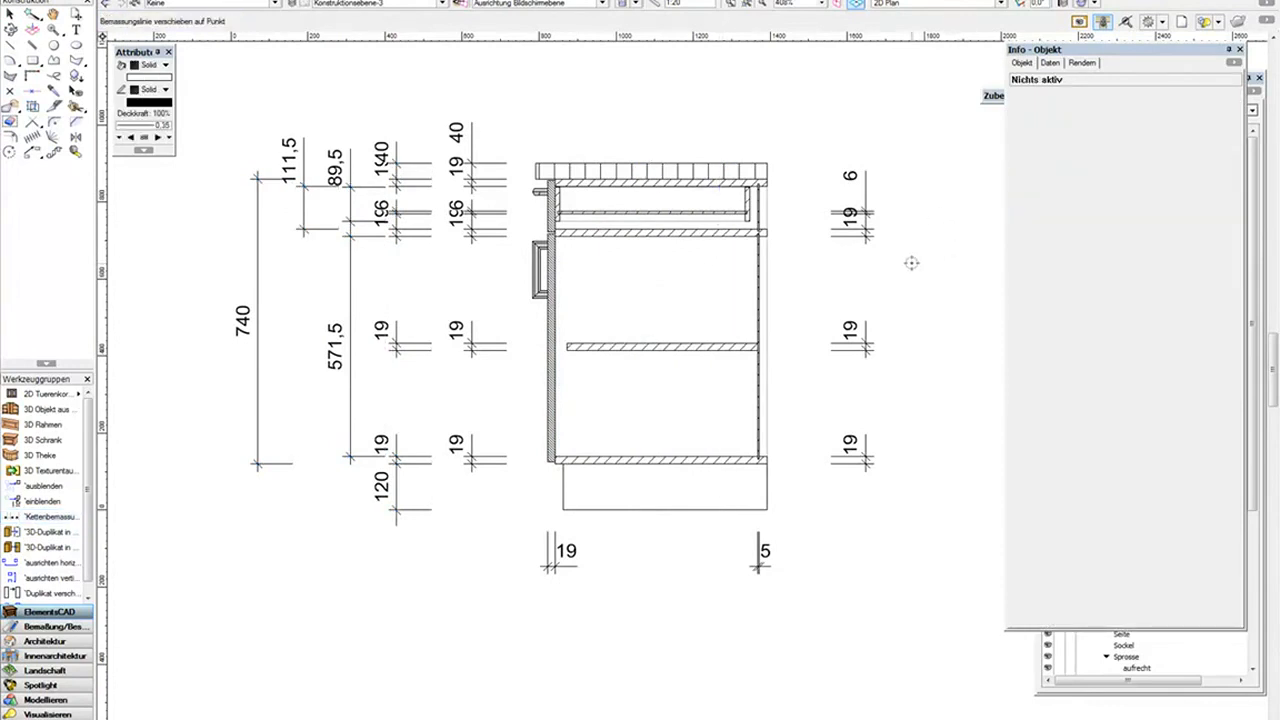
pyautogui.click(971, 268)
pyautogui.moveTo(971, 268); pyautogui.dragTo(757, 268, button='middle')
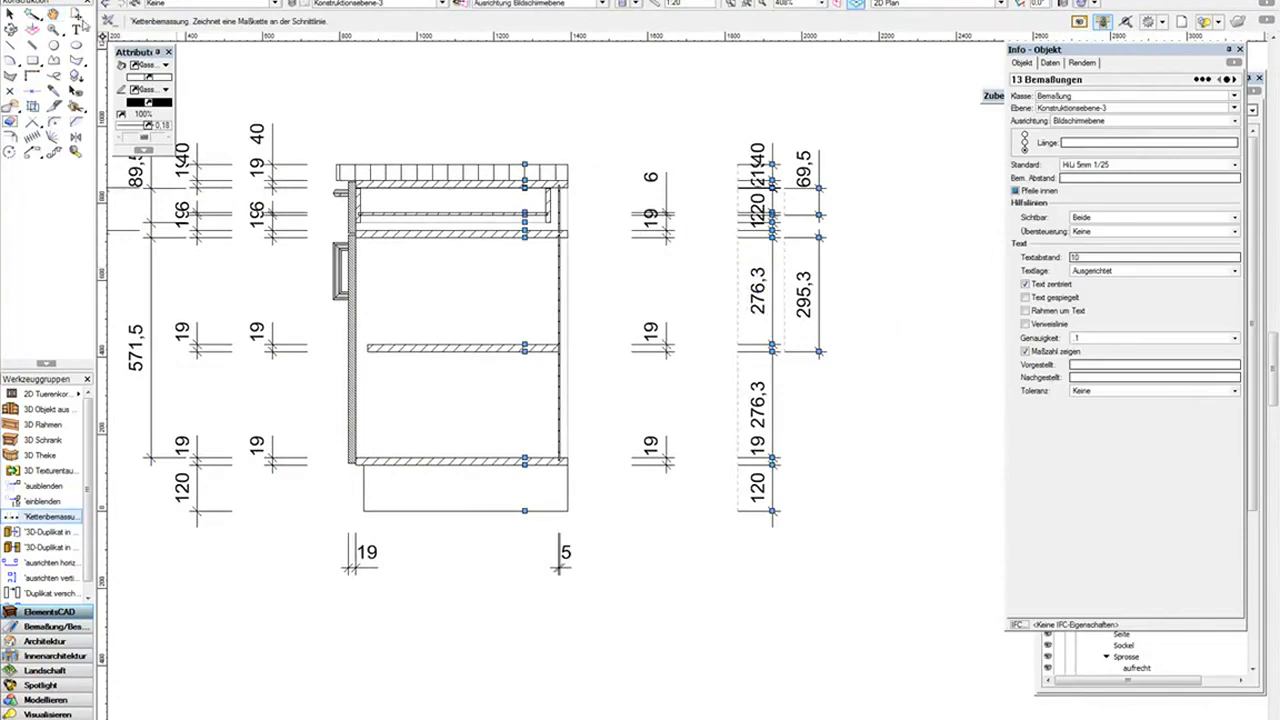
# Step: In the outer right chain, move the overlapping 20 and 19 dimension texts left and the countertop's 40 text upward
pyautogui.click(10, 15)
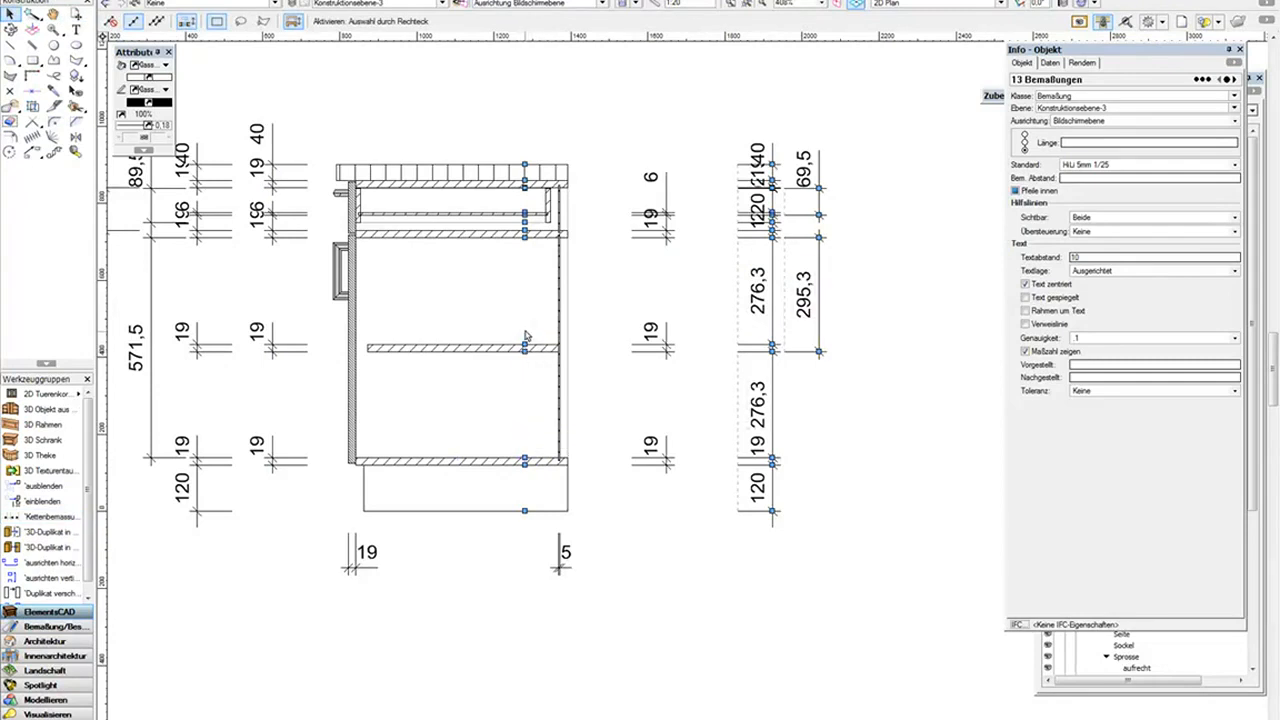
pyautogui.click(925, 204)
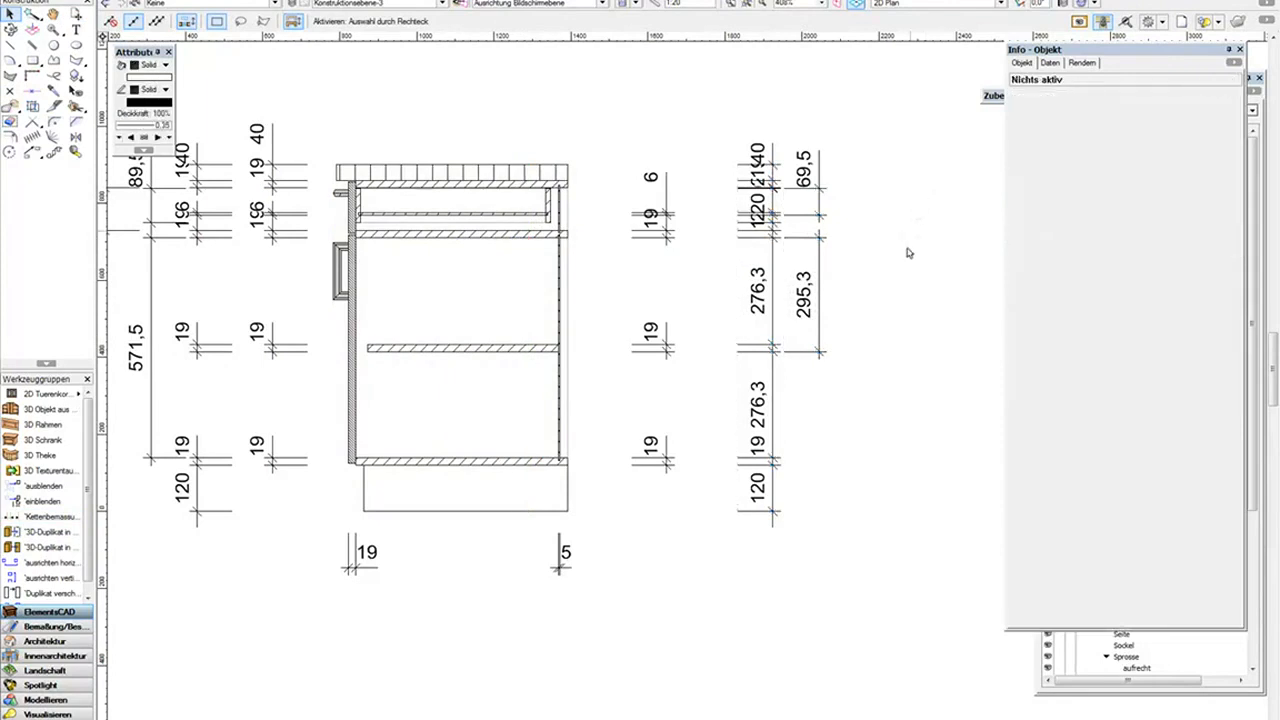
pyautogui.scroll(4, 768, 205)
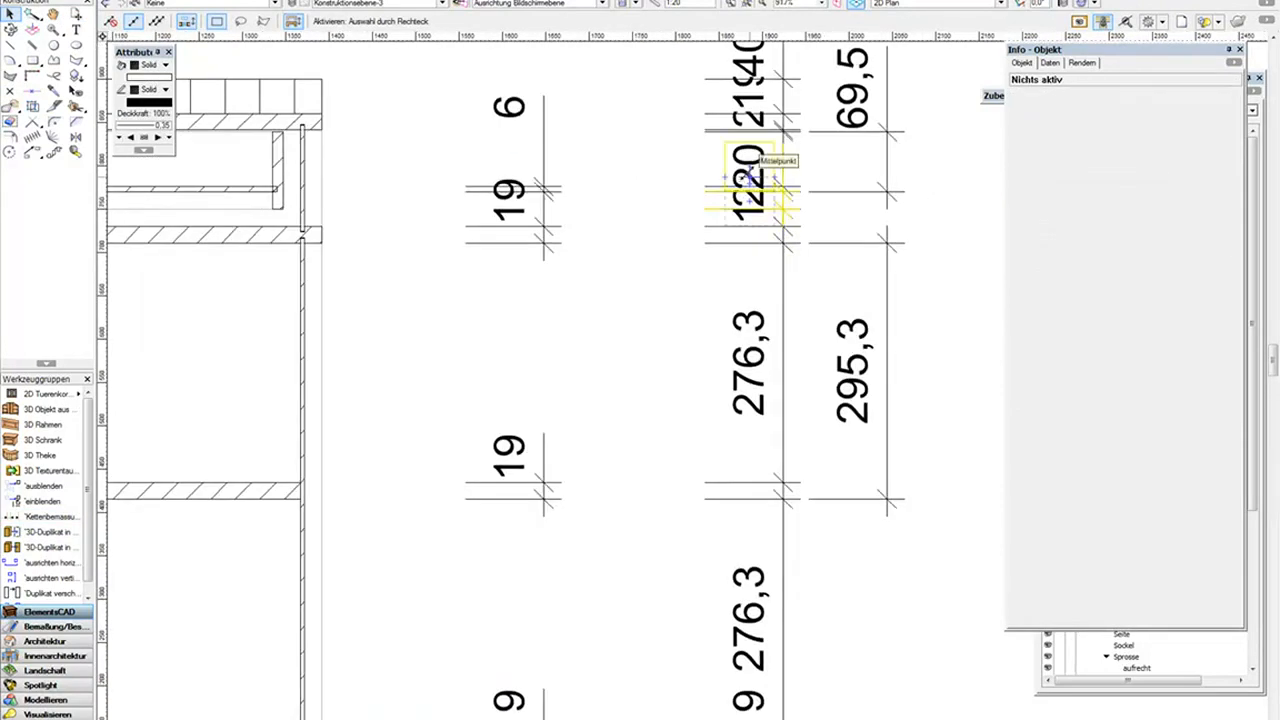
pyautogui.moveTo(752, 178); pyautogui.dragTo(676, 168)
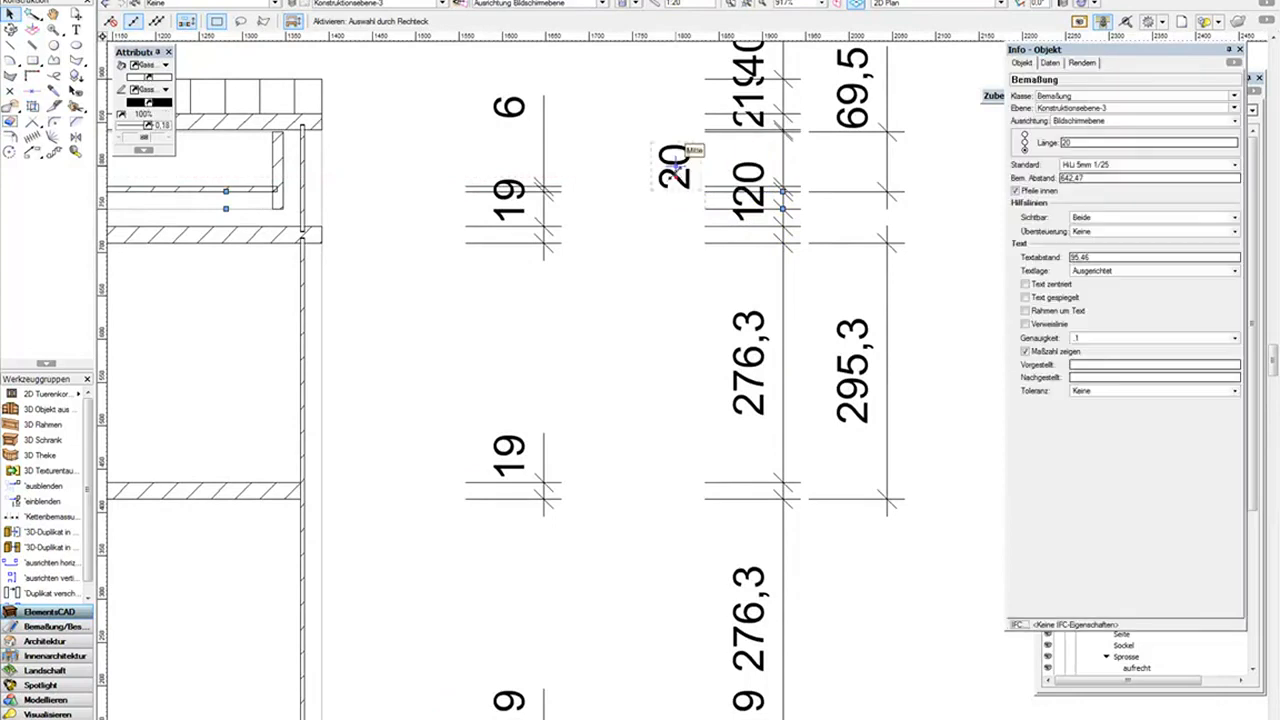
pyautogui.moveTo(752, 82); pyautogui.dragTo(678, 92)
pyautogui.moveTo(810, 70); pyautogui.dragTo(798, 193, button='middle')
pyautogui.moveTo(740, 172); pyautogui.dragTo(740, 120)
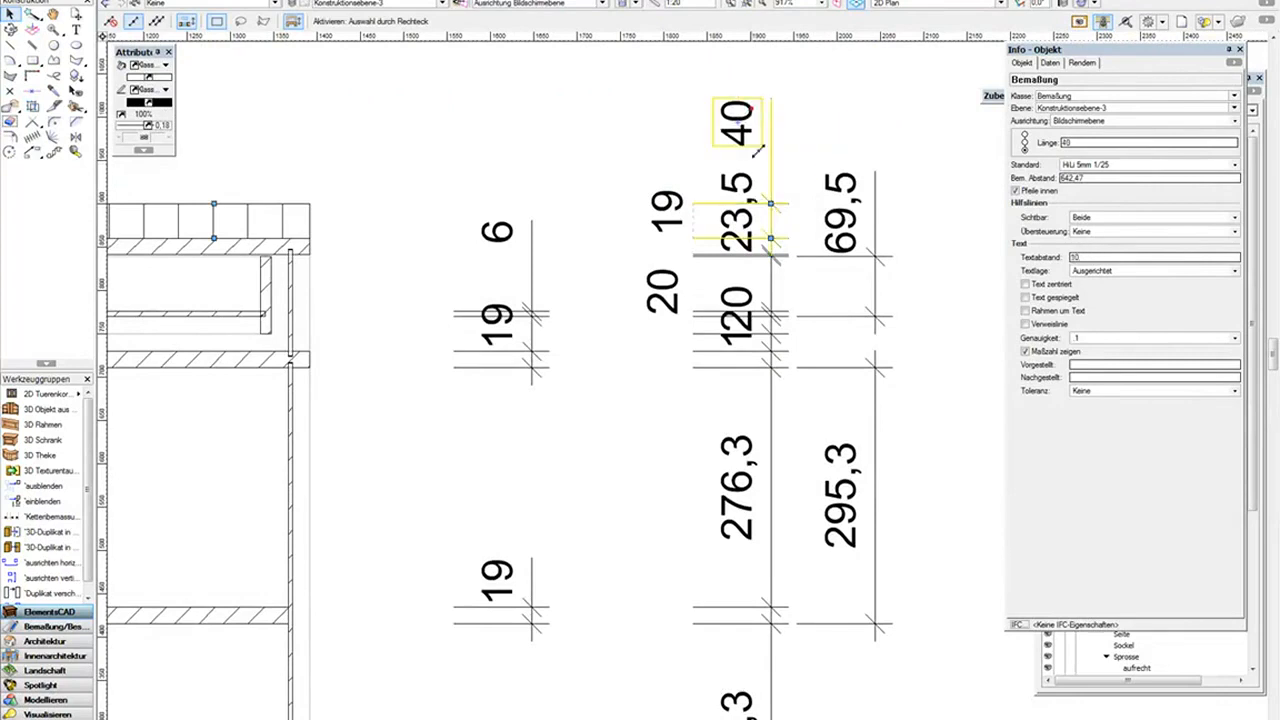
pyautogui.moveTo(409, 460); pyautogui.dragTo(538, 400, button='middle')
pyautogui.scroll(-2, 538, 400)
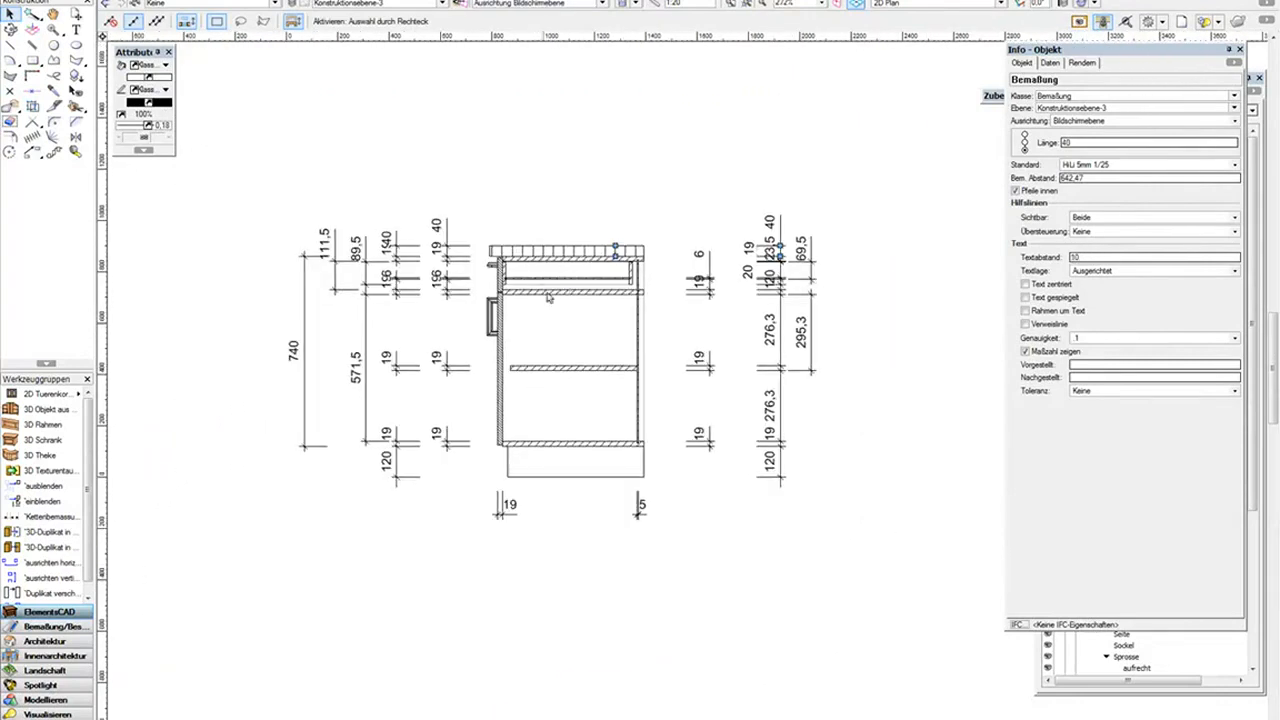
pyautogui.click(588, 187)
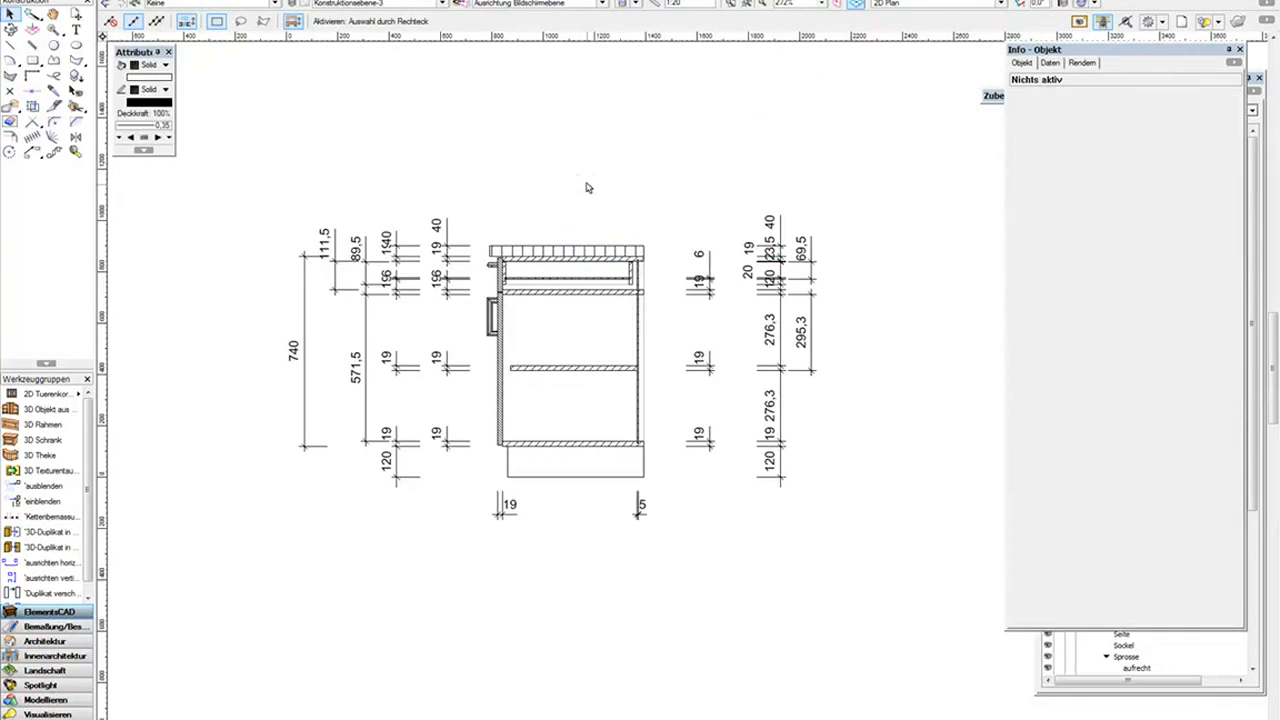
# Step: Chain-dimension the cabinet along a horizontal line through the drawer, placing the chain just above the countertop
pyautogui.scroll(2, 576, 196)
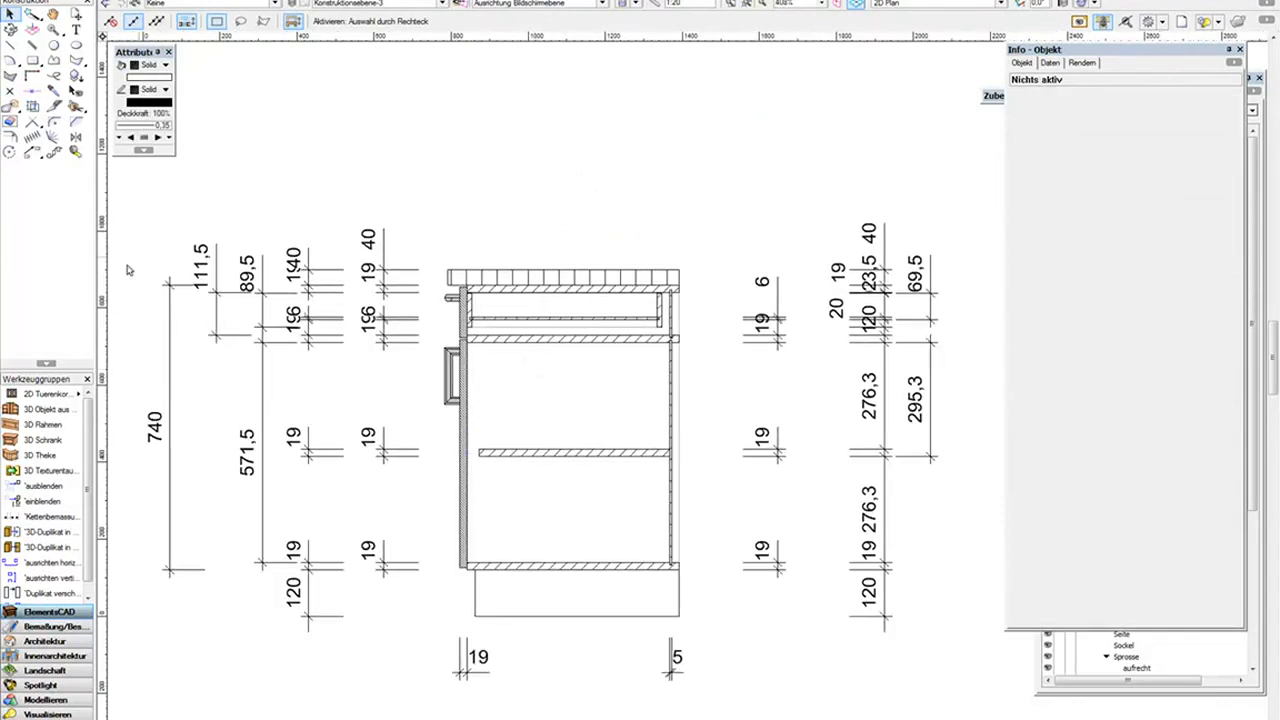
pyautogui.click(50, 516)
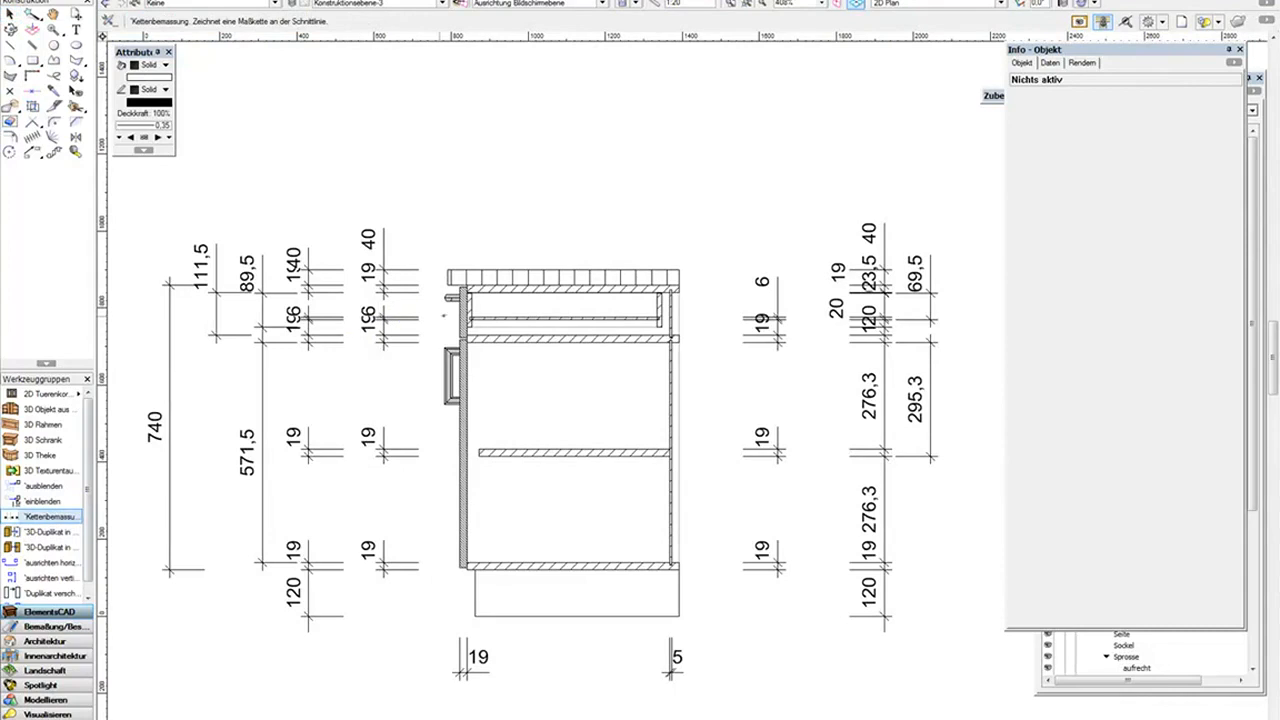
pyautogui.scroll(1, 440, 318)
pyautogui.click(440, 305)
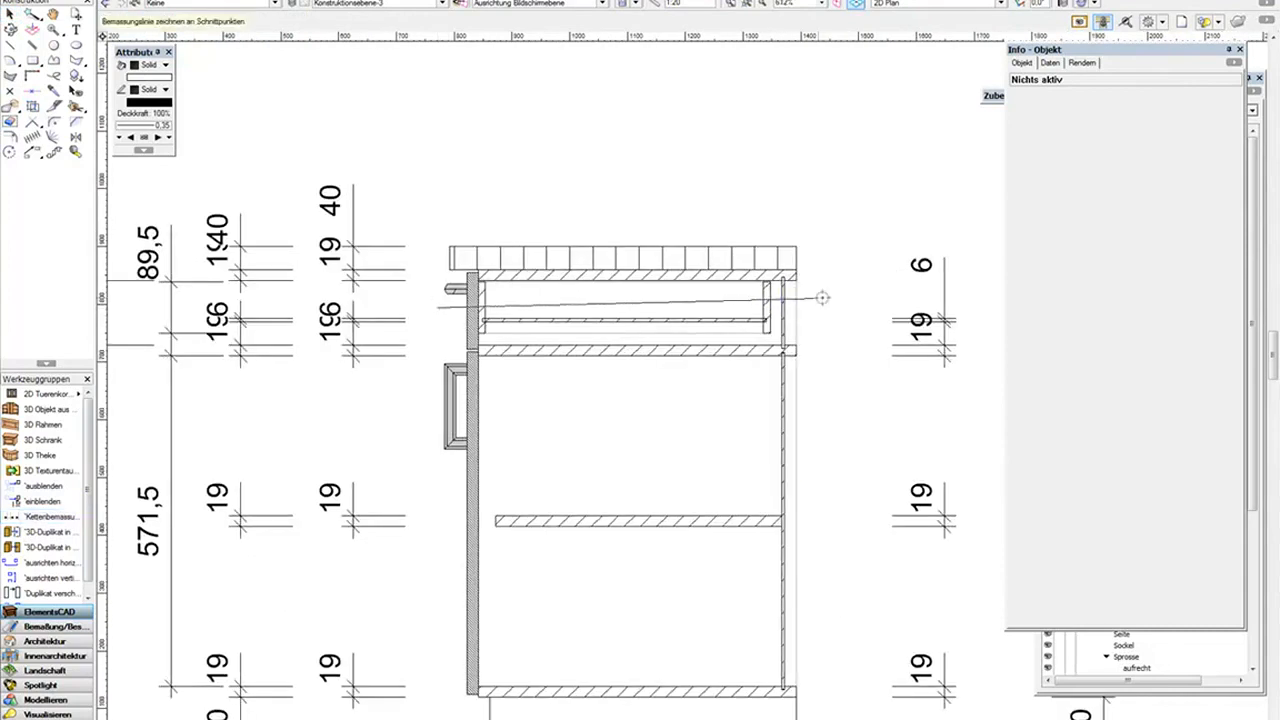
pyautogui.click(826, 303)
pyautogui.click(670, 212)
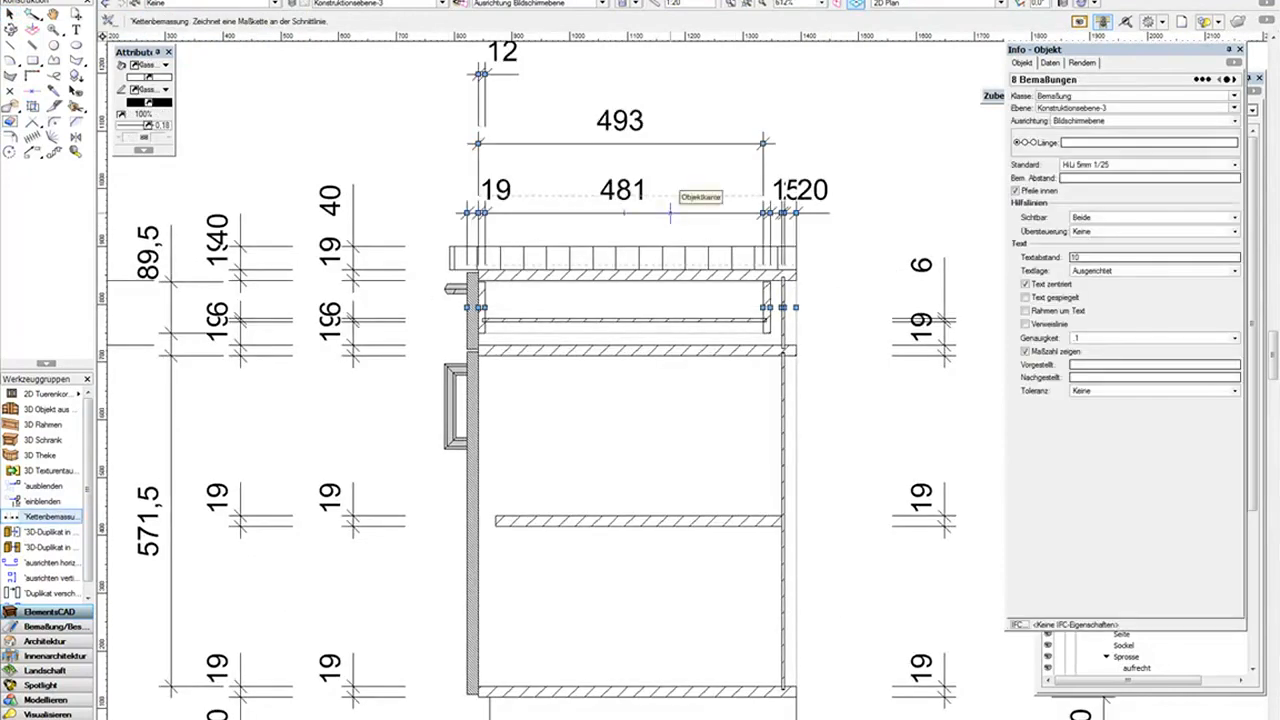
# Step: Chain-dimension only the hatched parts horizontally through the drawer with the setting Schraffur, placing the chain above the existing dimensions
pyautogui.moveTo(667, 168); pyautogui.dragTo(657, 203, button='middle')
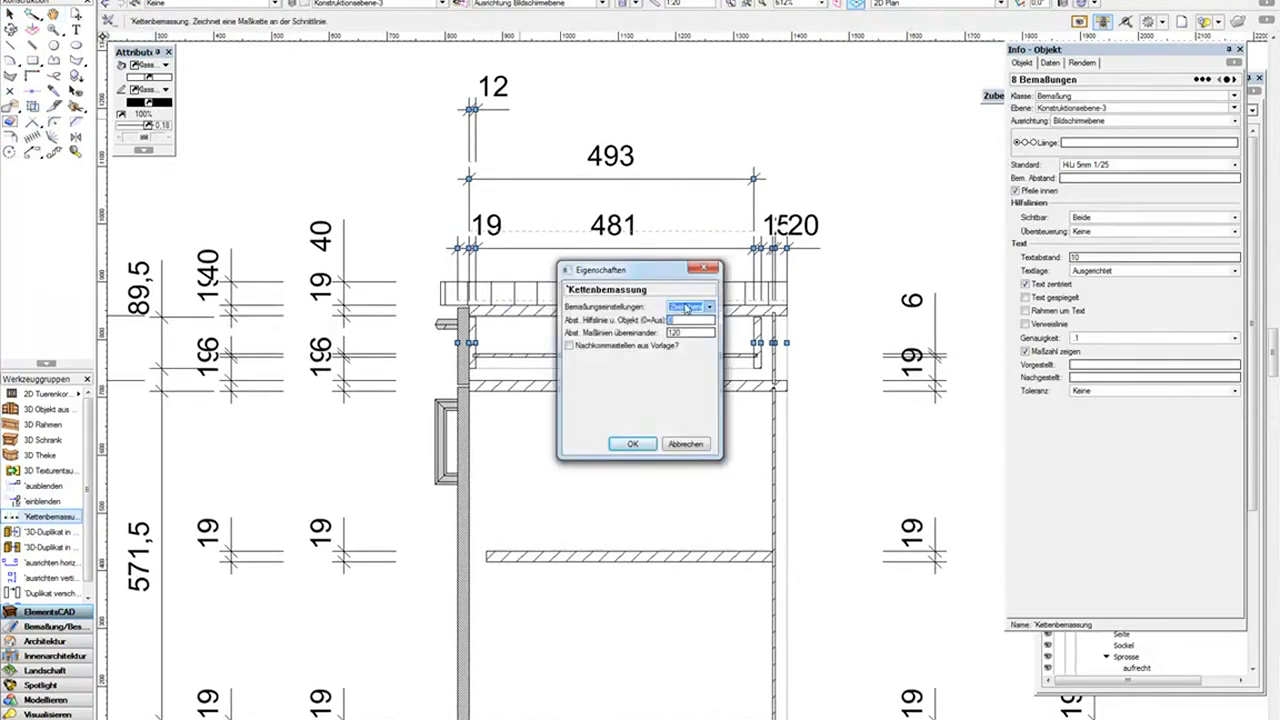
pyautogui.click(688, 306)
pyautogui.click(684, 320)
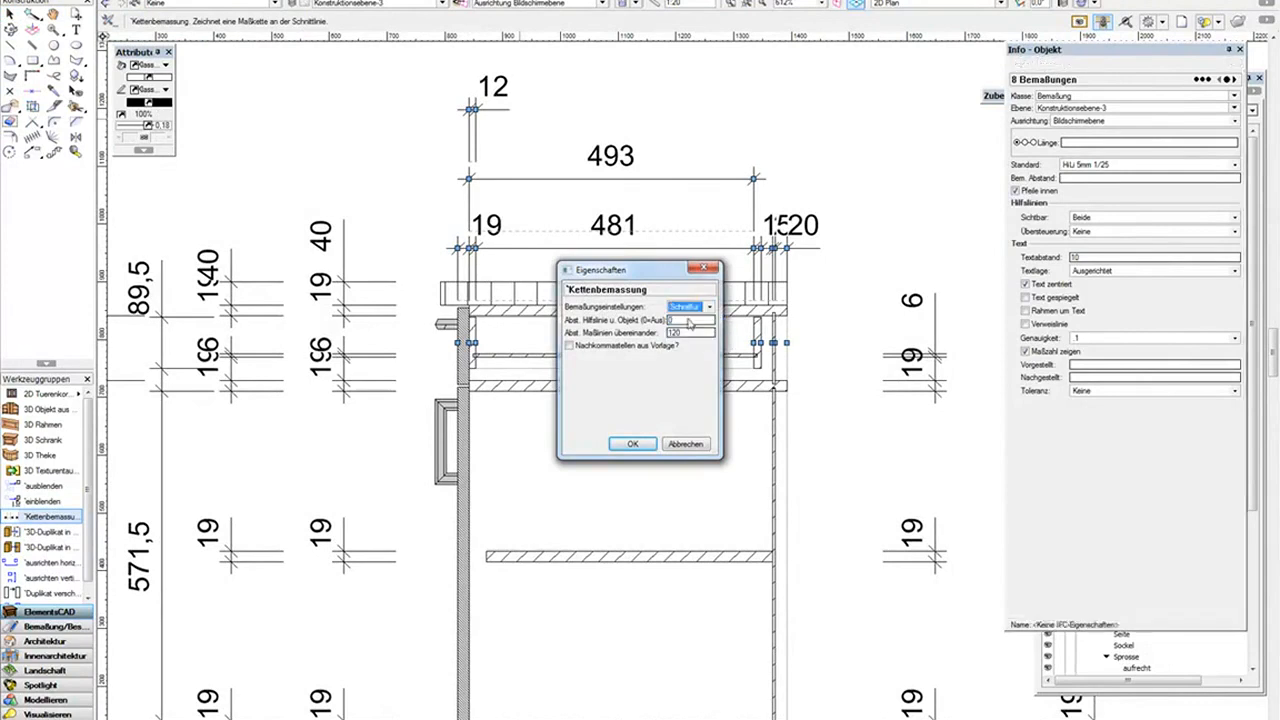
pyautogui.click(633, 444)
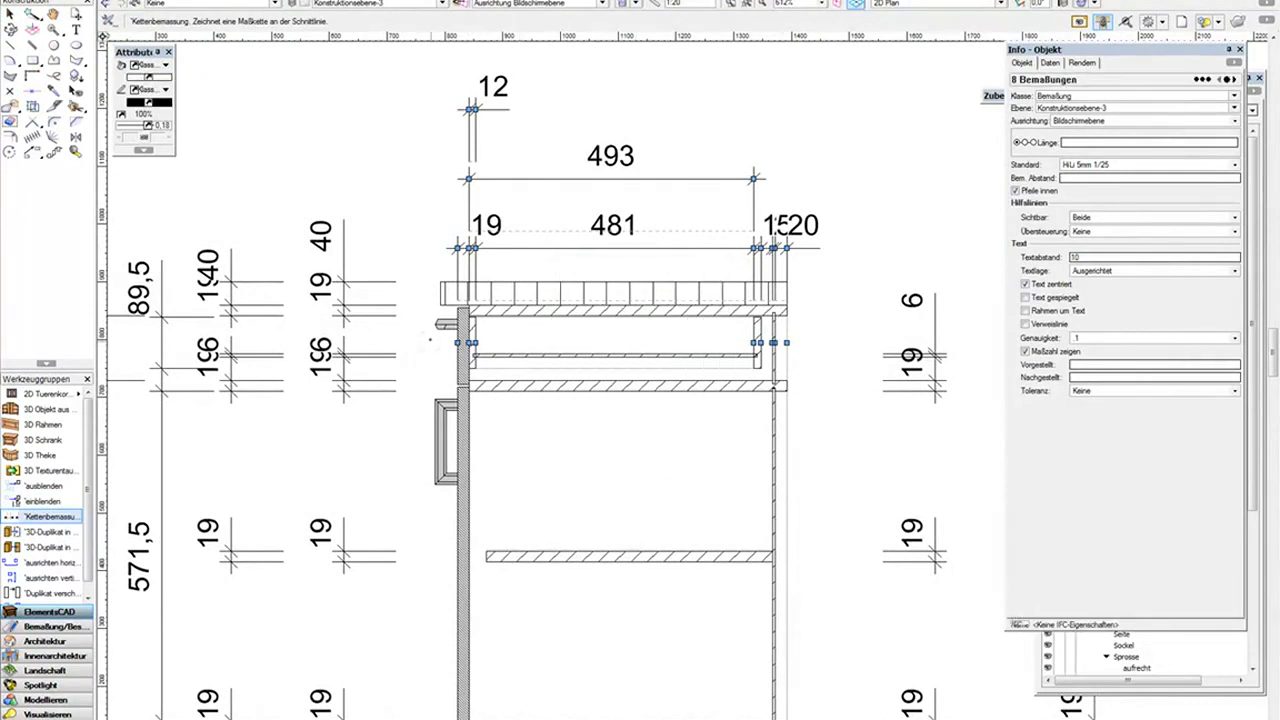
pyautogui.click(430, 342)
pyautogui.click(851, 340)
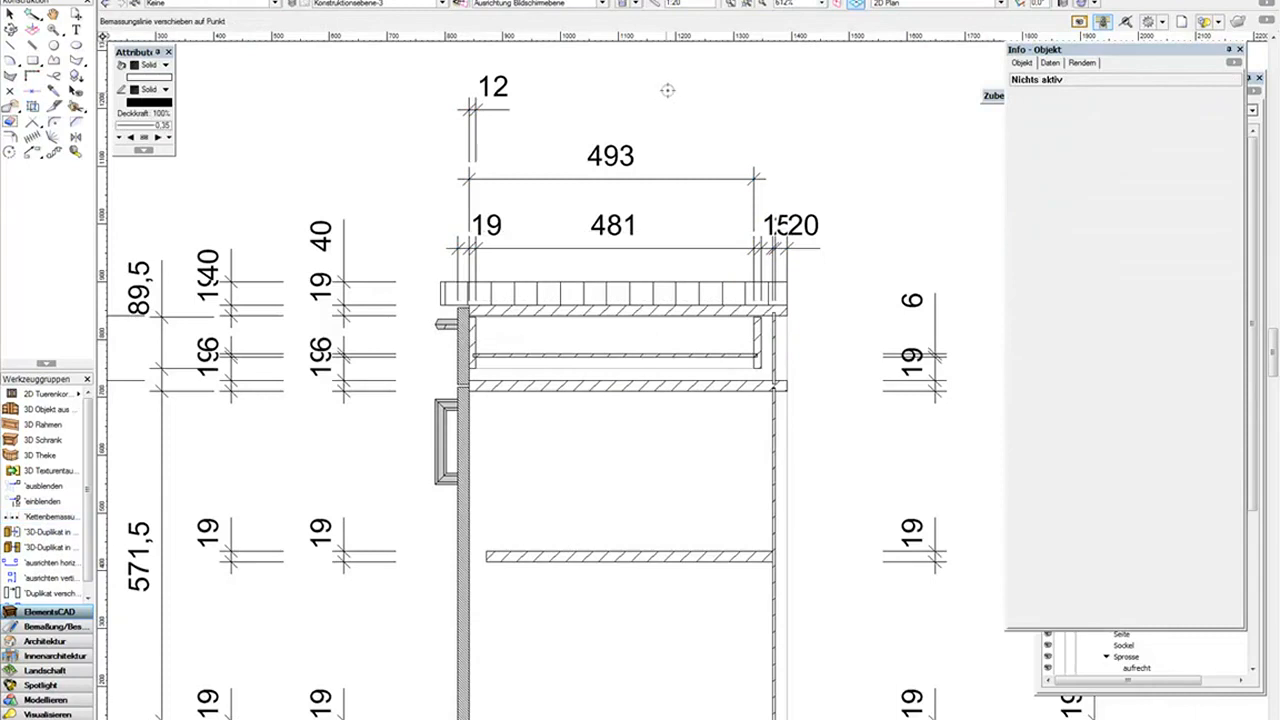
pyautogui.click(602, 65)
pyautogui.scroll(3, 317, 97)
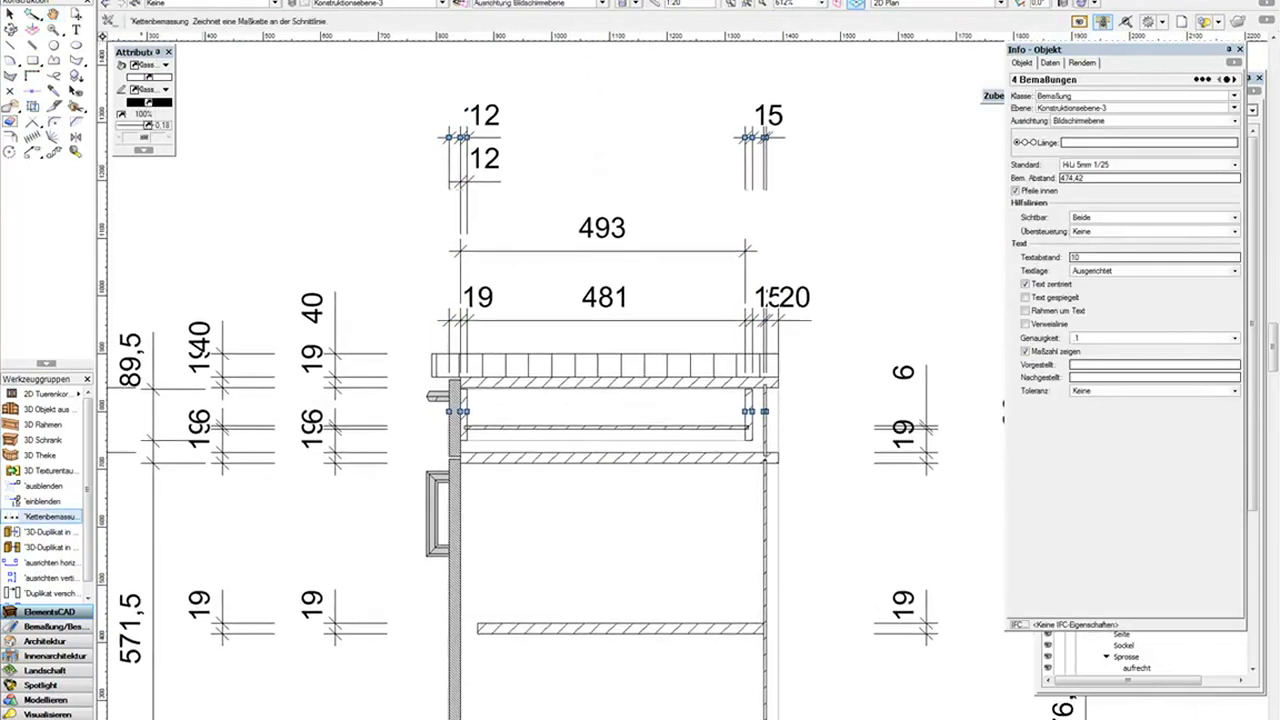
# Step: Delete the duplicate 12 dimension above the 493 dimension, and shift the topmost chain's 12 text right, clear of the 19
pyautogui.click(10, 14)
pyautogui.click(492, 158)
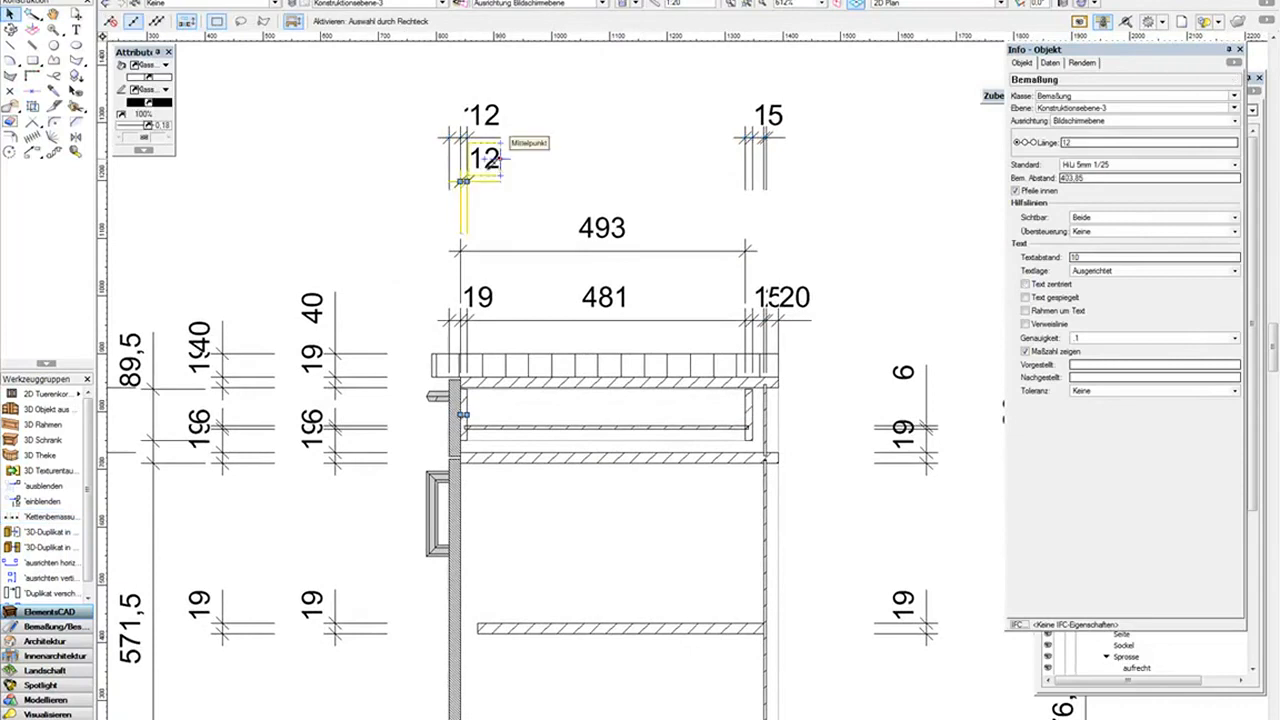
pyautogui.press('Delete')
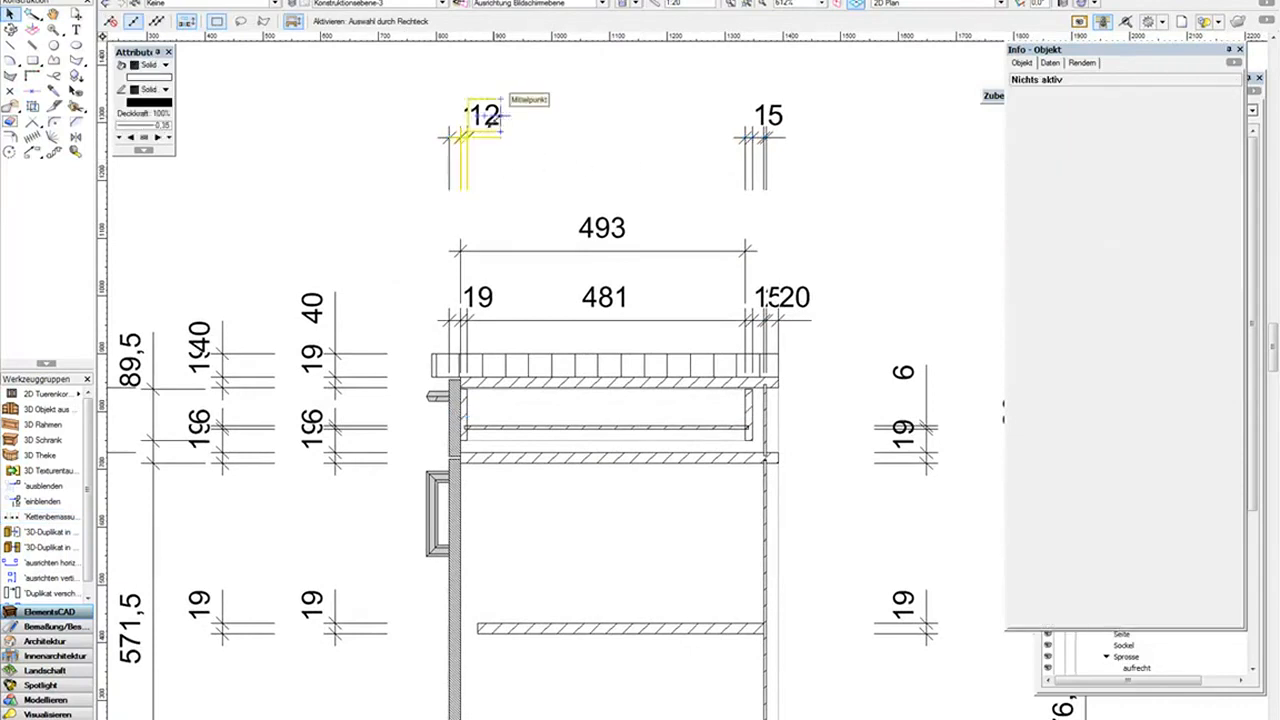
pyautogui.moveTo(490, 115); pyautogui.dragTo(521, 115)
pyautogui.scroll(-3, 829, 120)
pyautogui.moveTo(835, 166); pyautogui.dragTo(608, 157, button='middle')
pyautogui.click(659, 146)
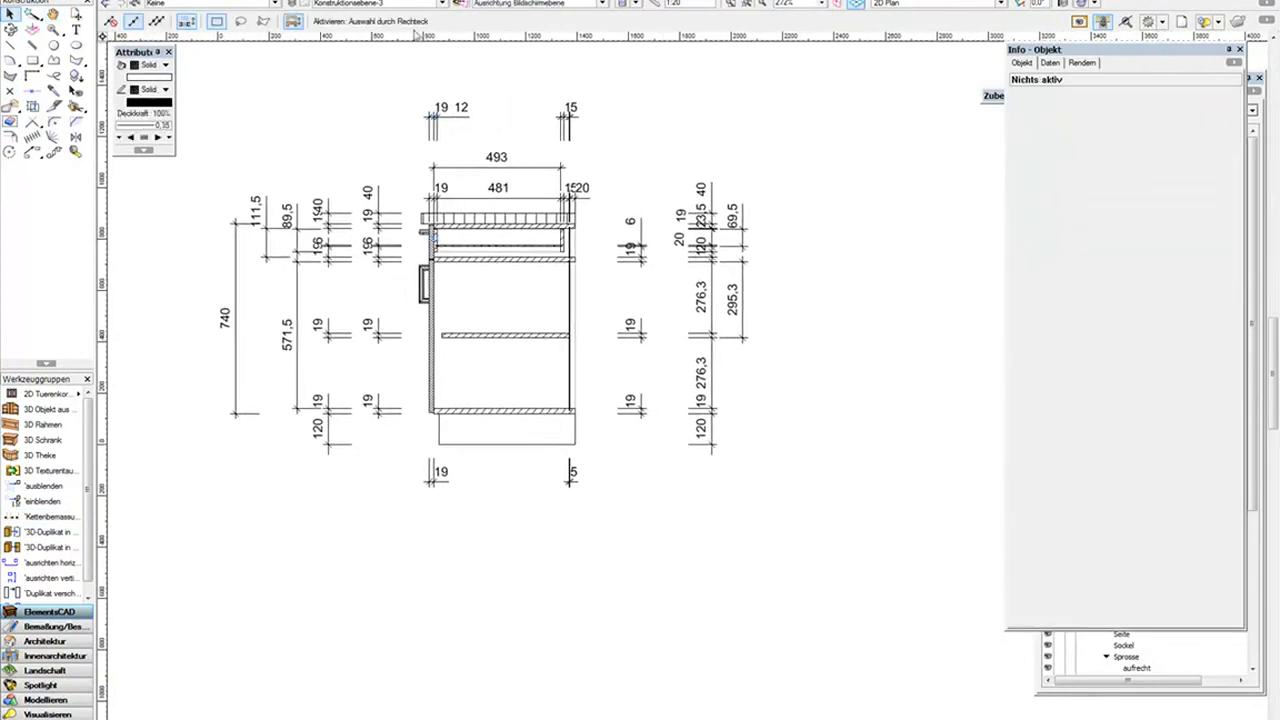
# Step: Switch to the design layer Konstruktionsebene-4 and bring its whole floor plan into view
pyautogui.click(416, 5)
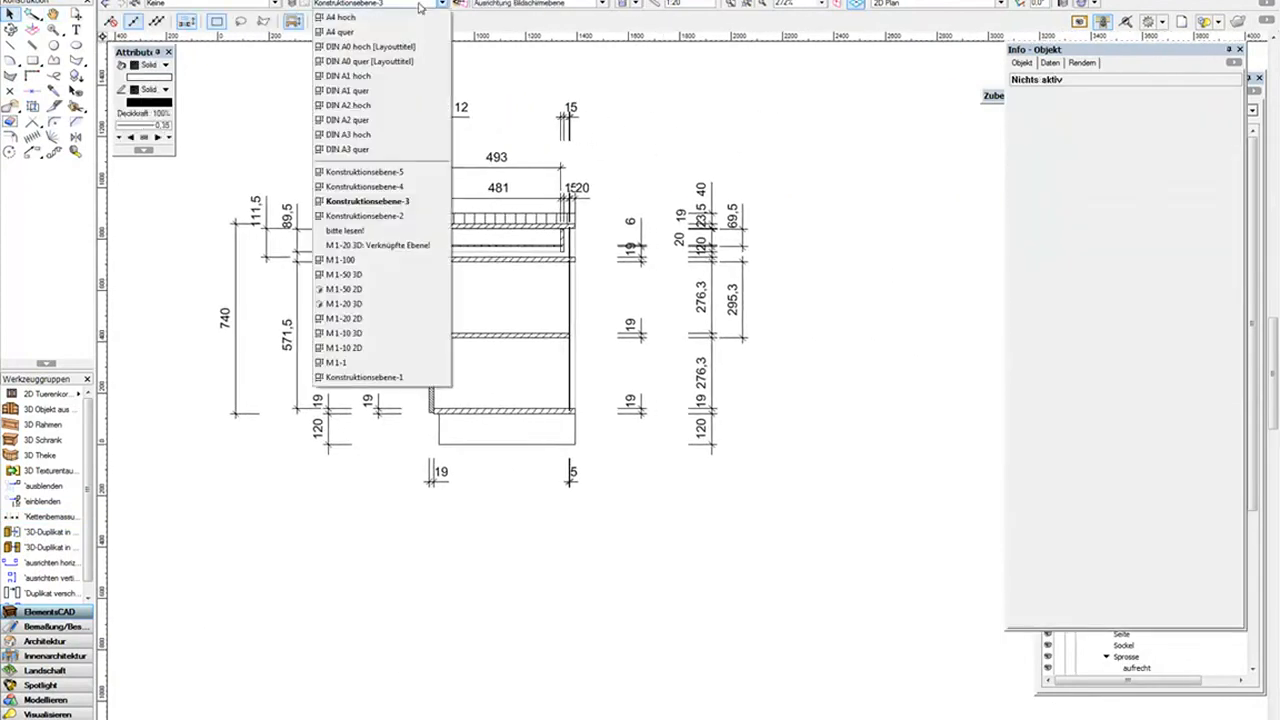
pyautogui.click(394, 189)
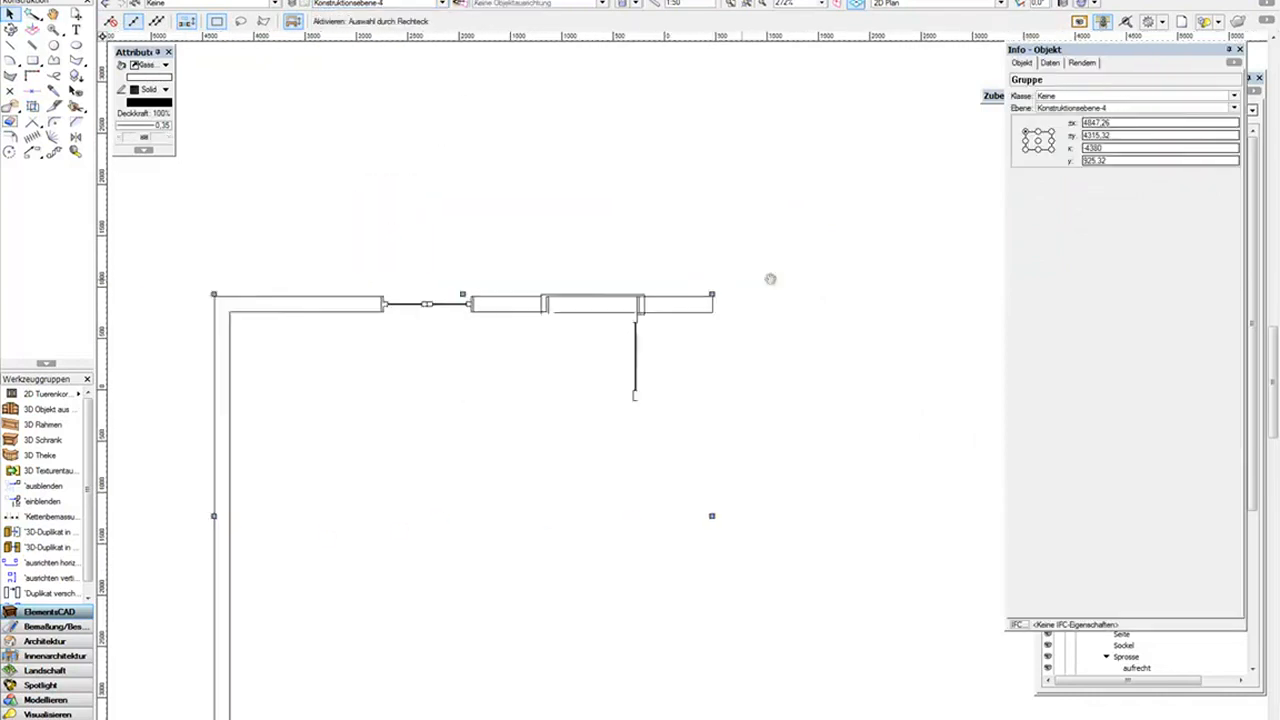
pyautogui.moveTo(712, 279); pyautogui.dragTo(814, 283, button='middle')
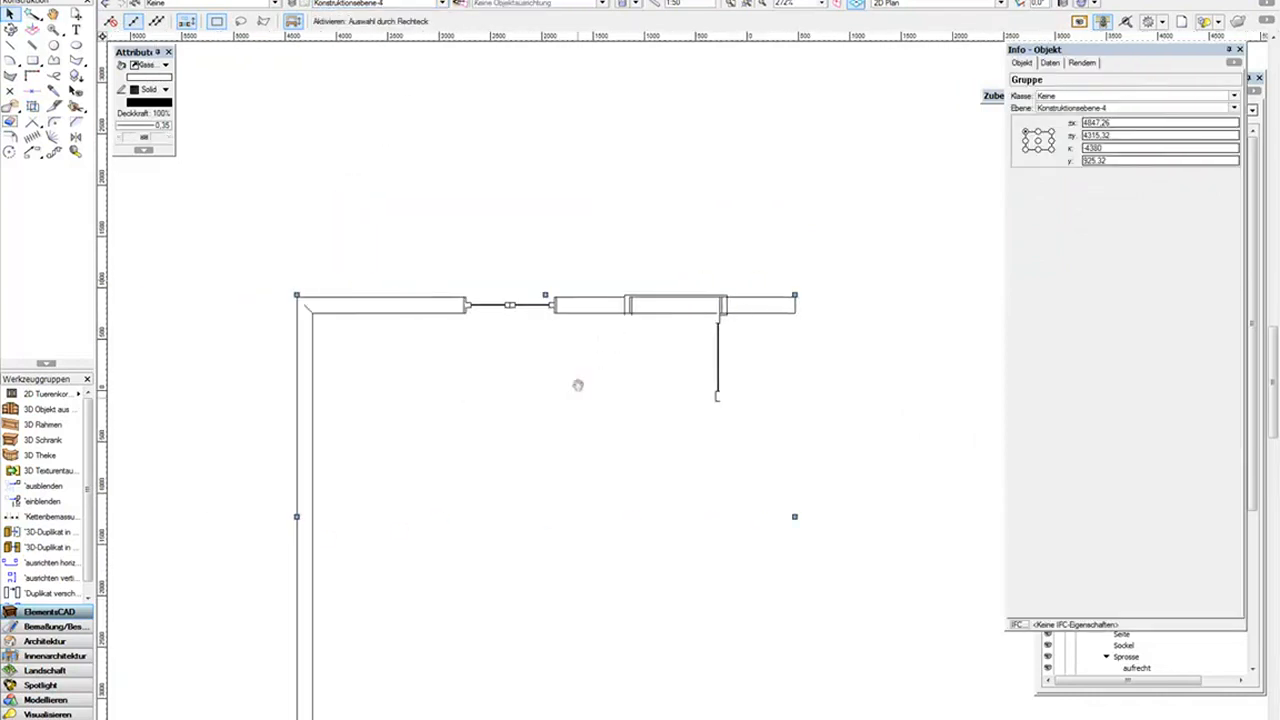
pyautogui.moveTo(576, 402); pyautogui.dragTo(586, 235, button='middle')
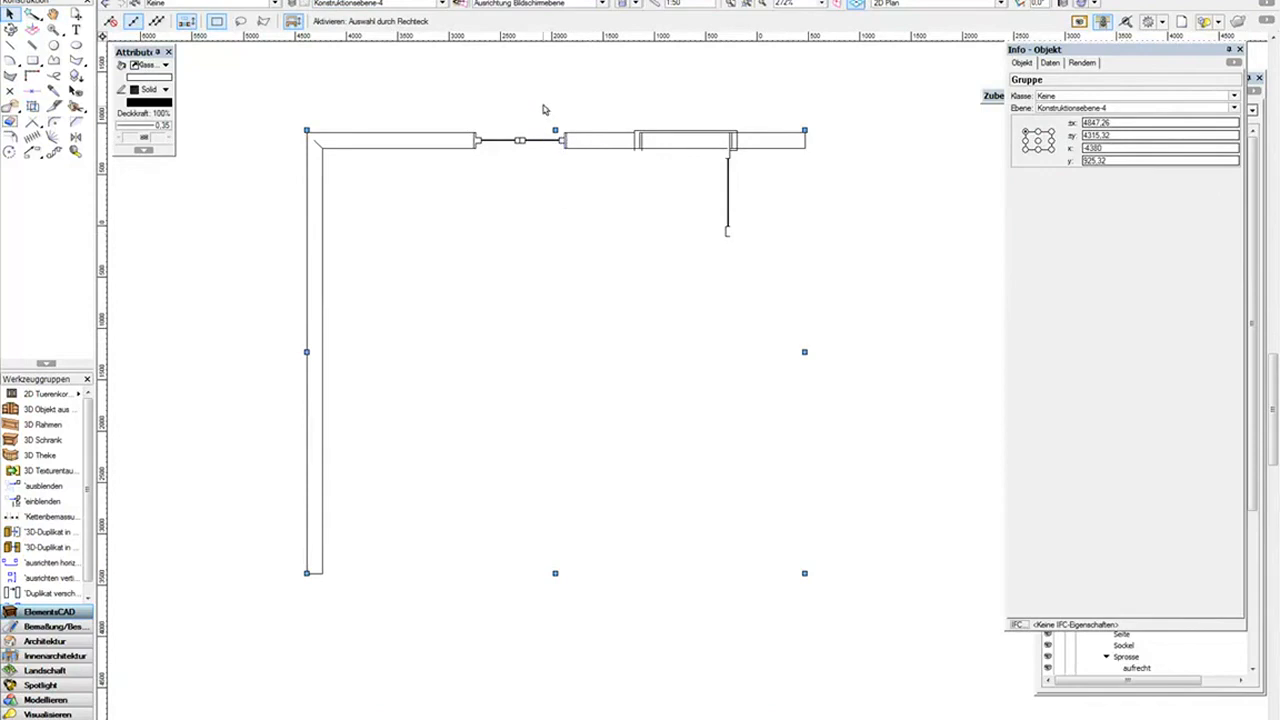
# Step: Try to chain-dimension the window in the upper wall along a horizontal line through its frame, placing the chain above the wall
pyautogui.scroll(3, 550, 112)
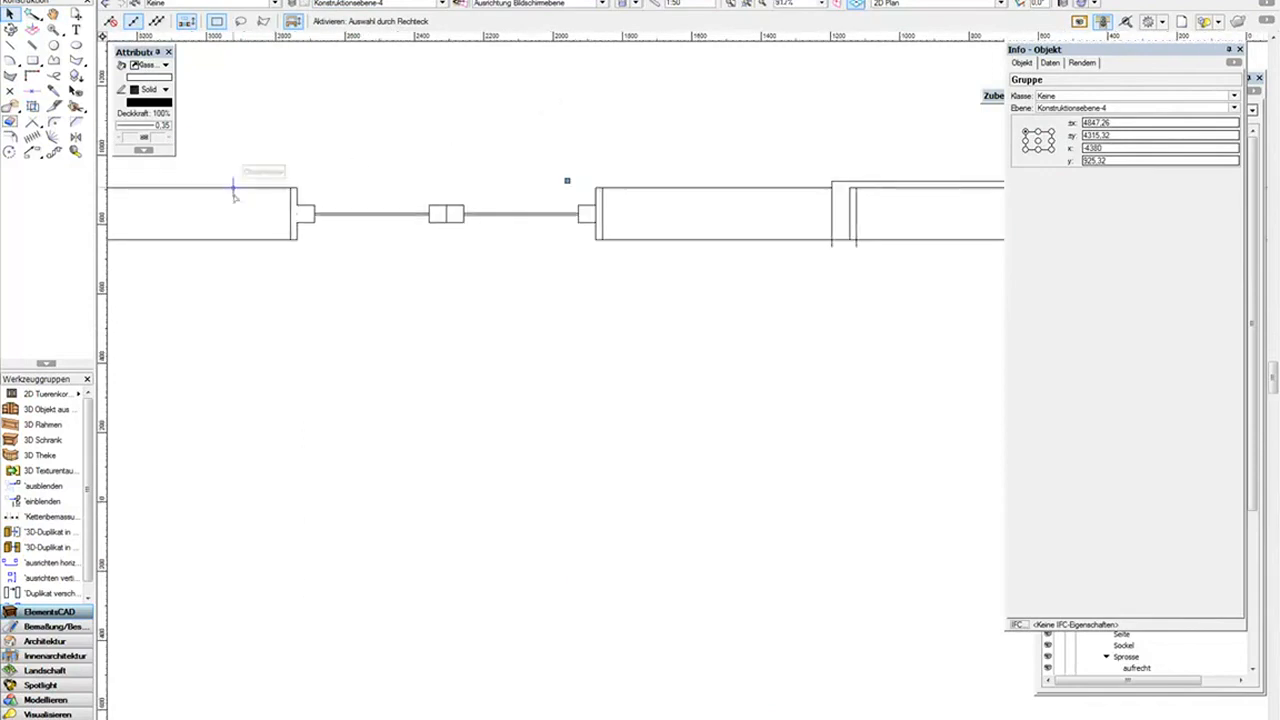
pyautogui.scroll(1, 237, 194)
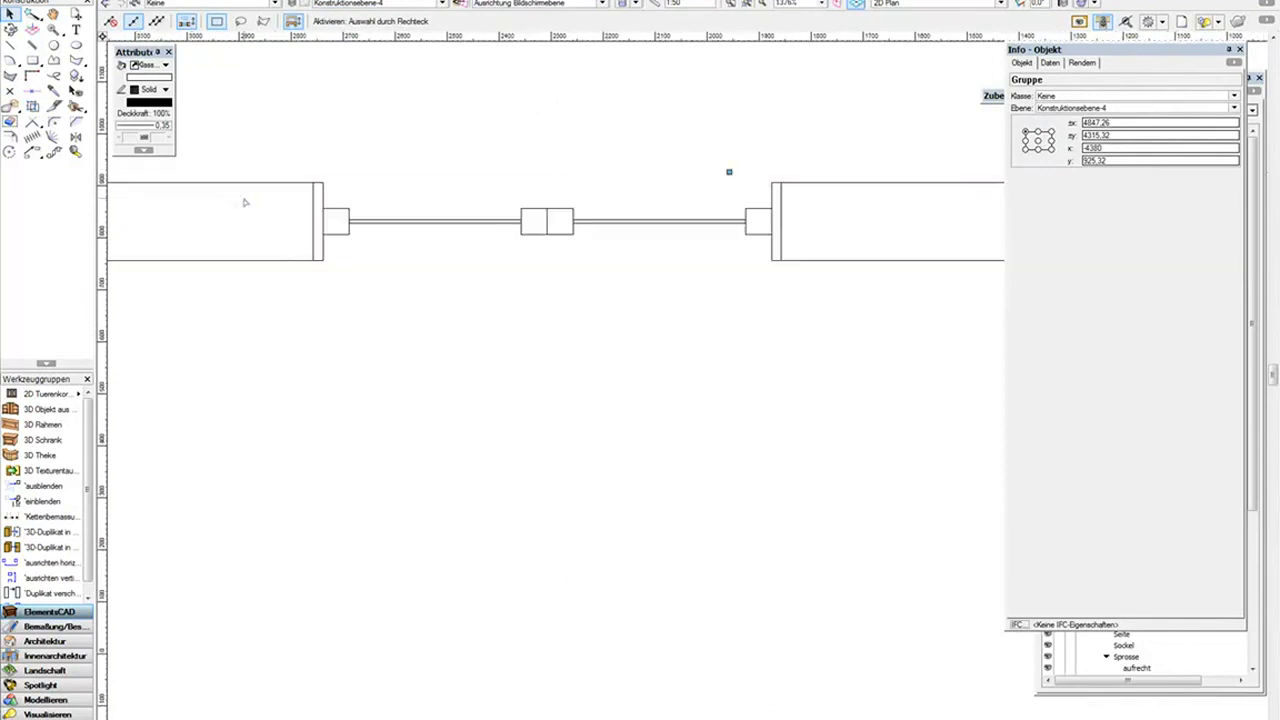
pyautogui.click(48, 516)
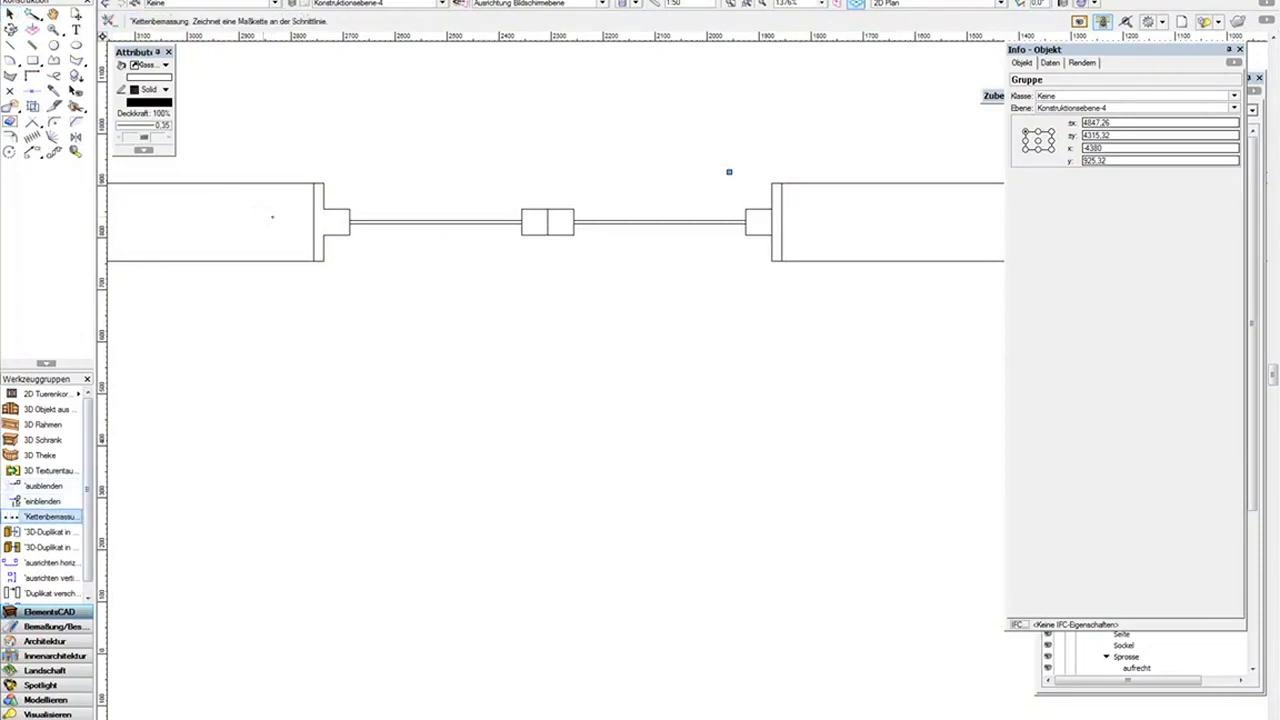
pyautogui.scroll(3, 364, 220)
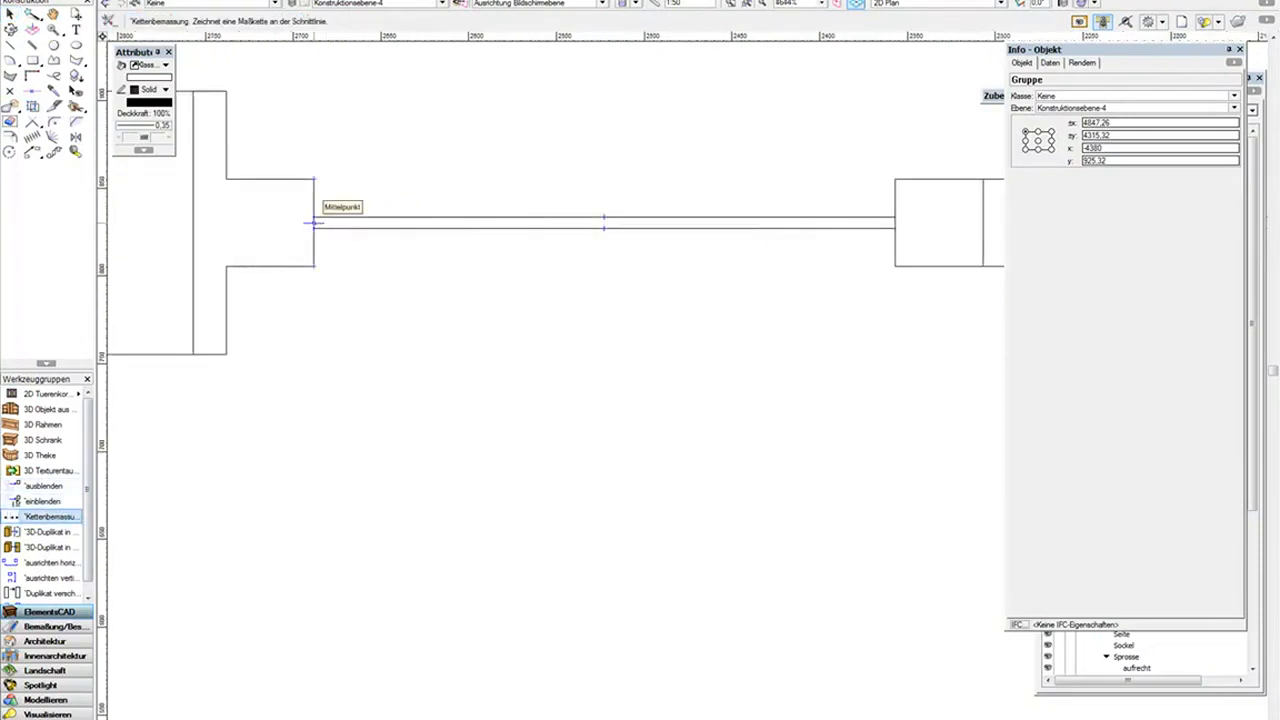
pyautogui.click(148, 222)
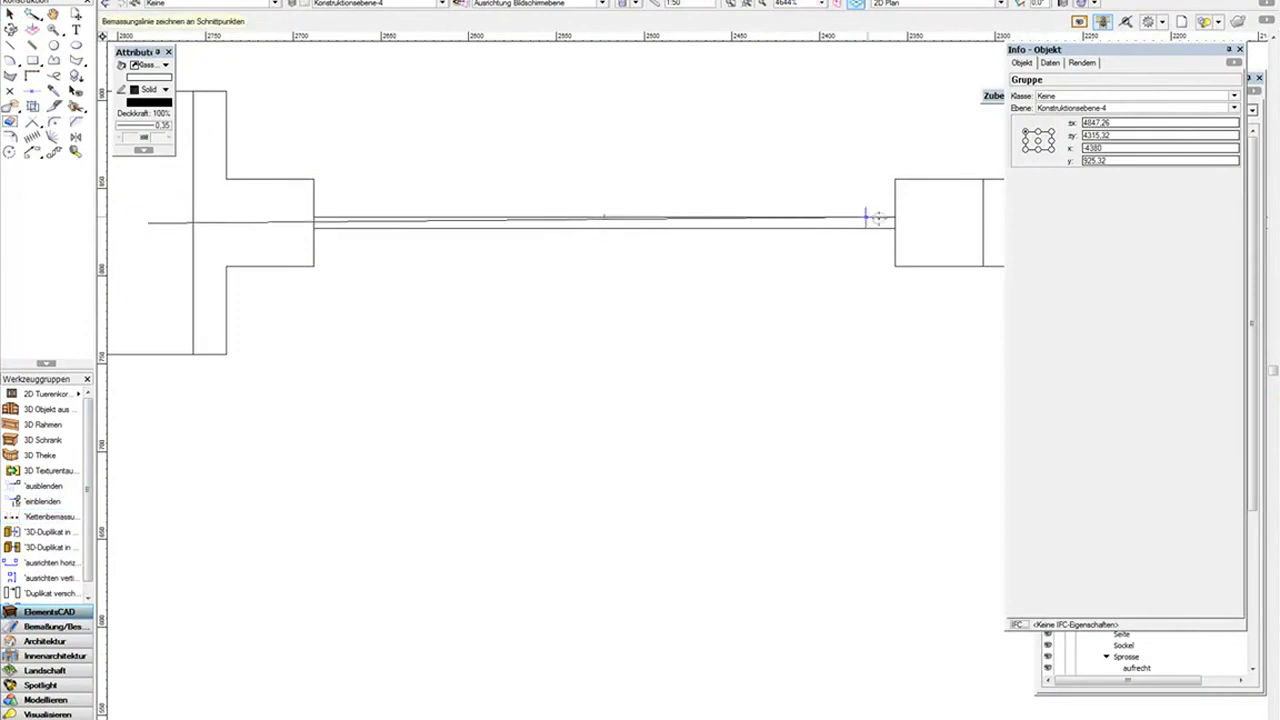
pyautogui.moveTo(880, 225); pyautogui.dragTo(477, 248, button='middle')
pyautogui.scroll(-2, 765, 240)
pyautogui.scroll(-1, 765, 240)
pyautogui.click(977, 235)
pyautogui.click(799, 136)
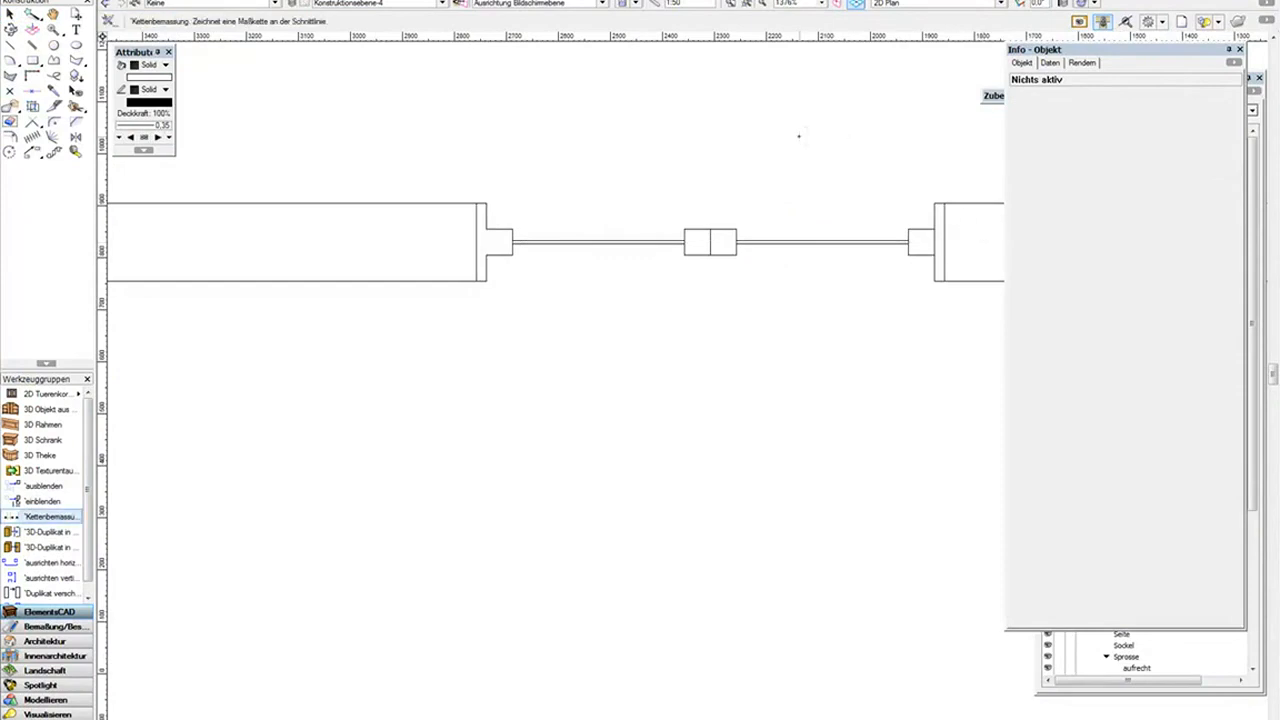
# Step: Set Kettenbemassung's Bemaßungseinstellungen to Alles
pyautogui.scroll(-3, 797, 134)
pyautogui.moveTo(797, 134); pyautogui.dragTo(650, 227, button='middle')
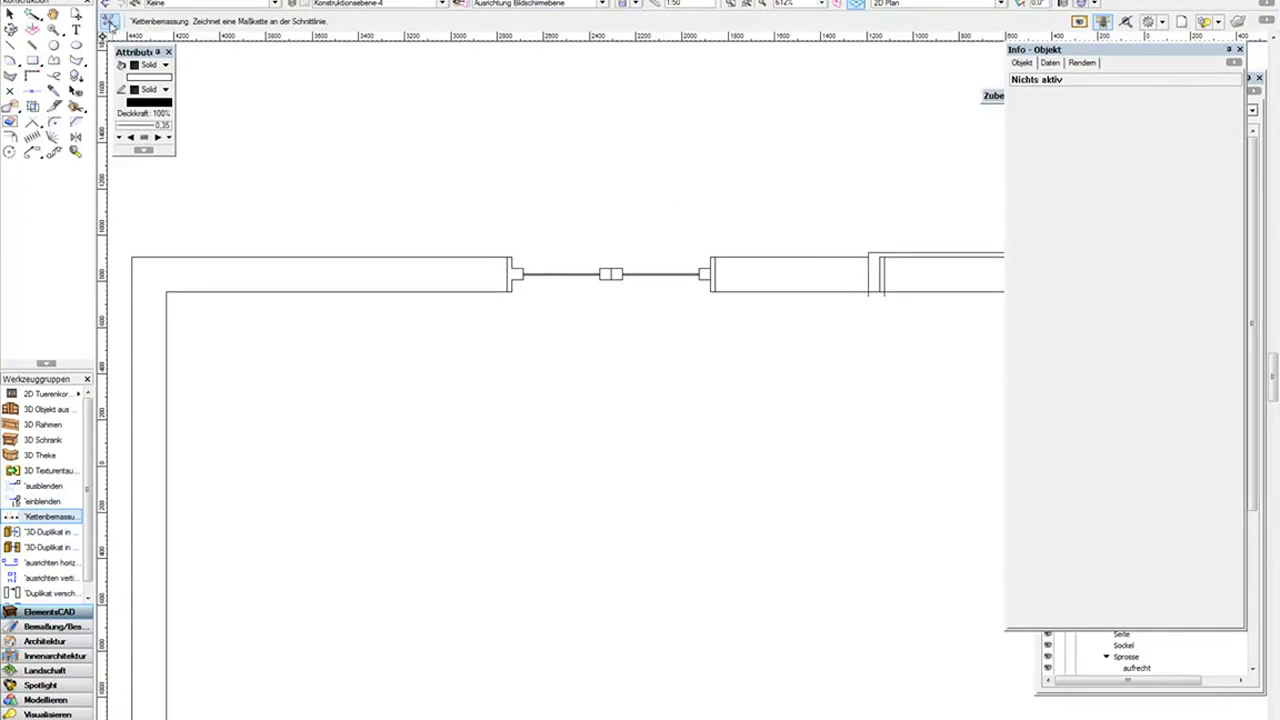
pyautogui.click(108, 20)
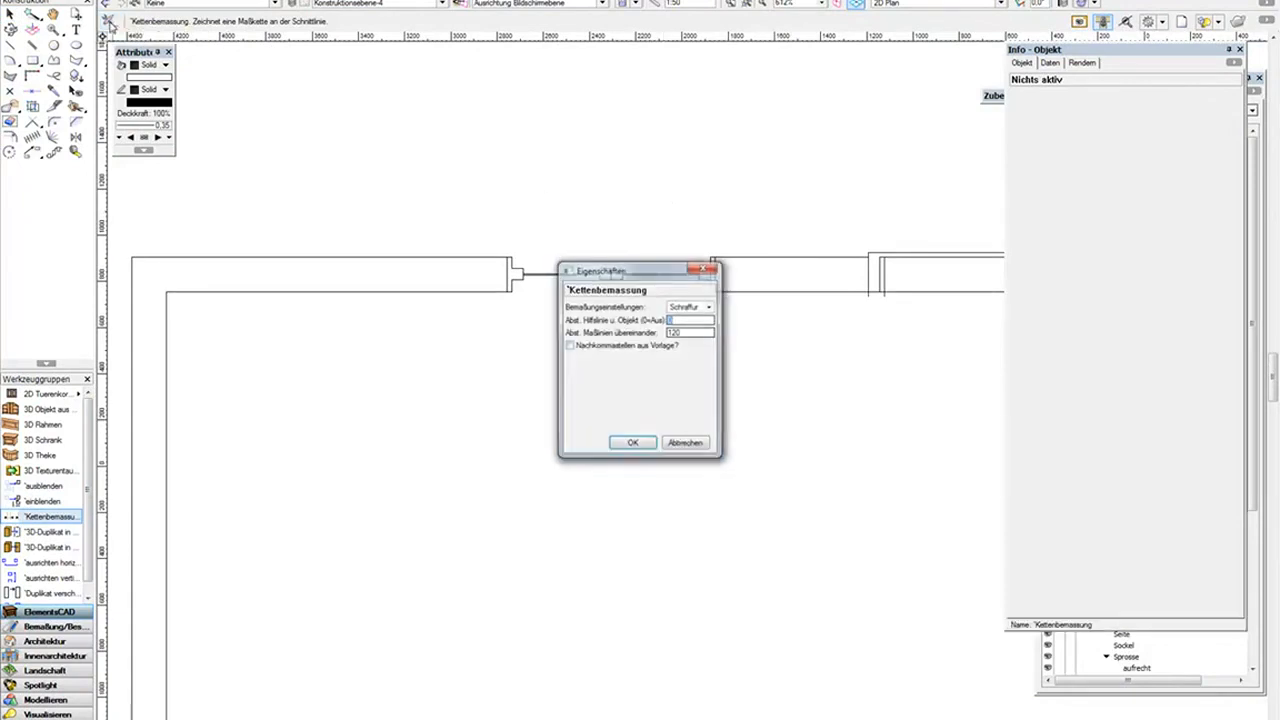
pyautogui.click(692, 307)
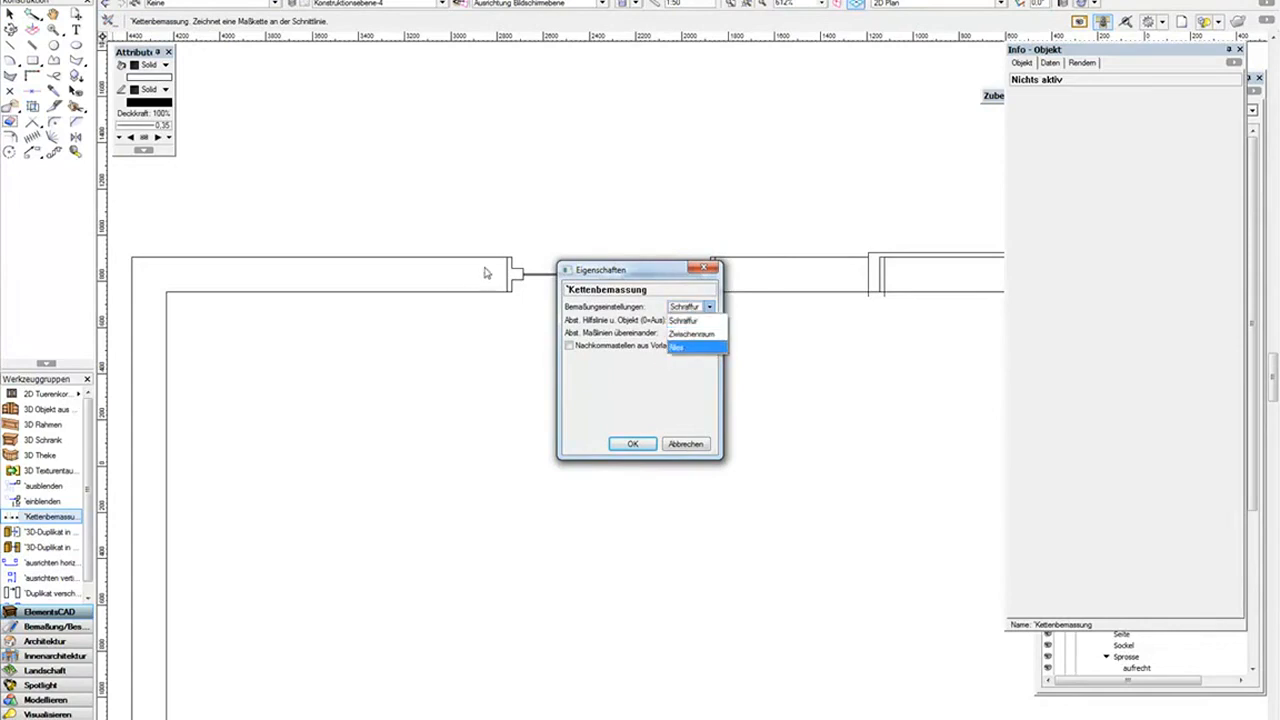
pyautogui.click(682, 348)
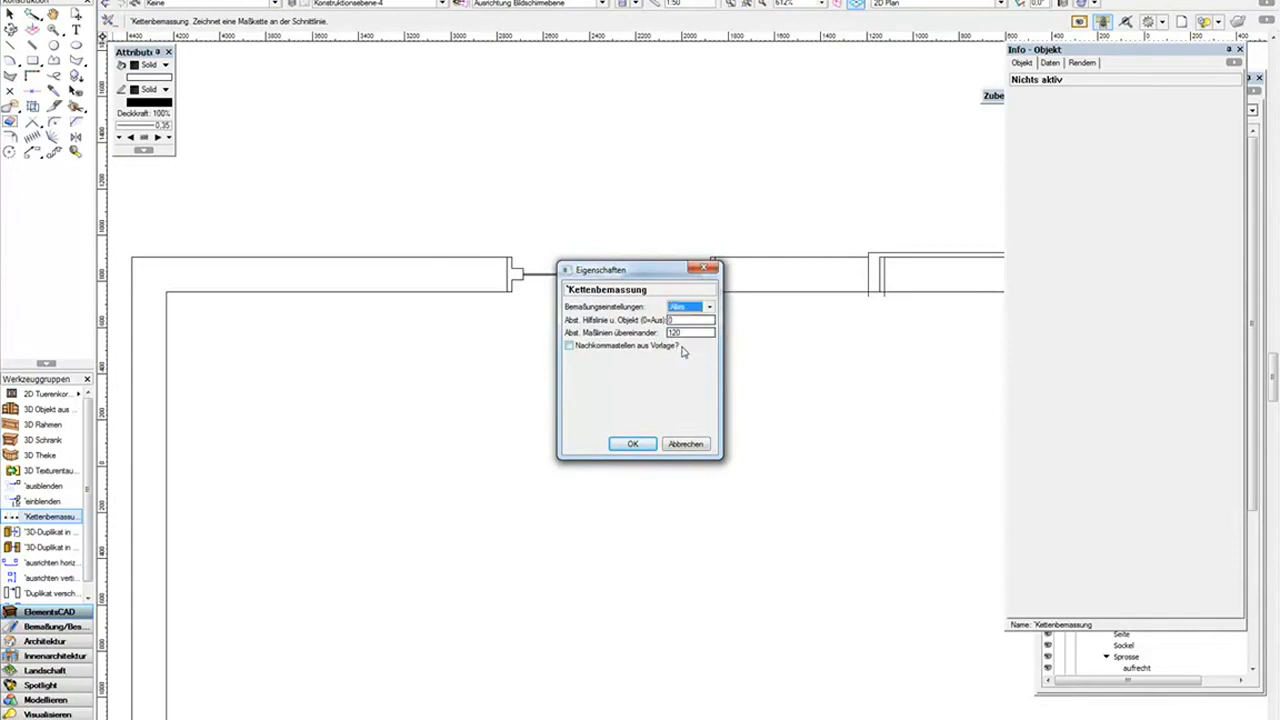
pyautogui.click(633, 444)
# Step: Chain-dimension the window along a horizontal line through its frame from wall to wall, placing the chain above the wall
pyautogui.scroll(5, 540, 350)
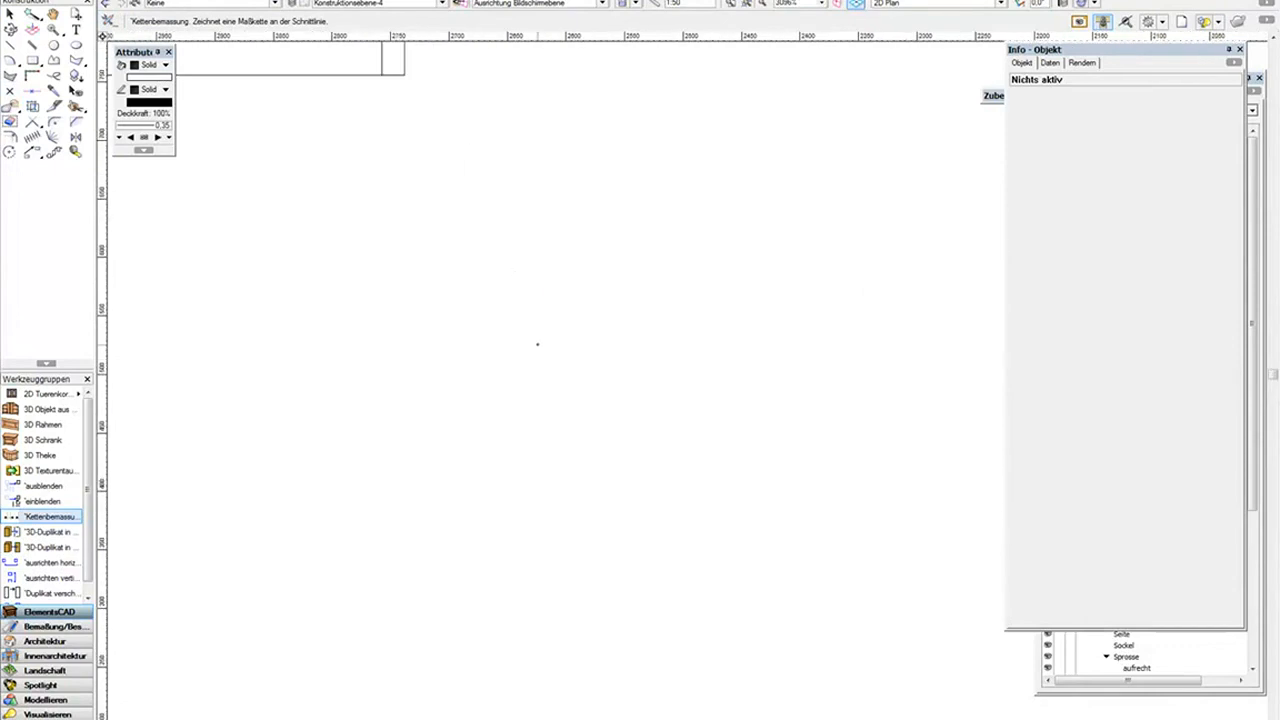
pyautogui.moveTo(399, 117); pyautogui.dragTo(469, 374, button='middle')
pyautogui.scroll(1, 470, 355)
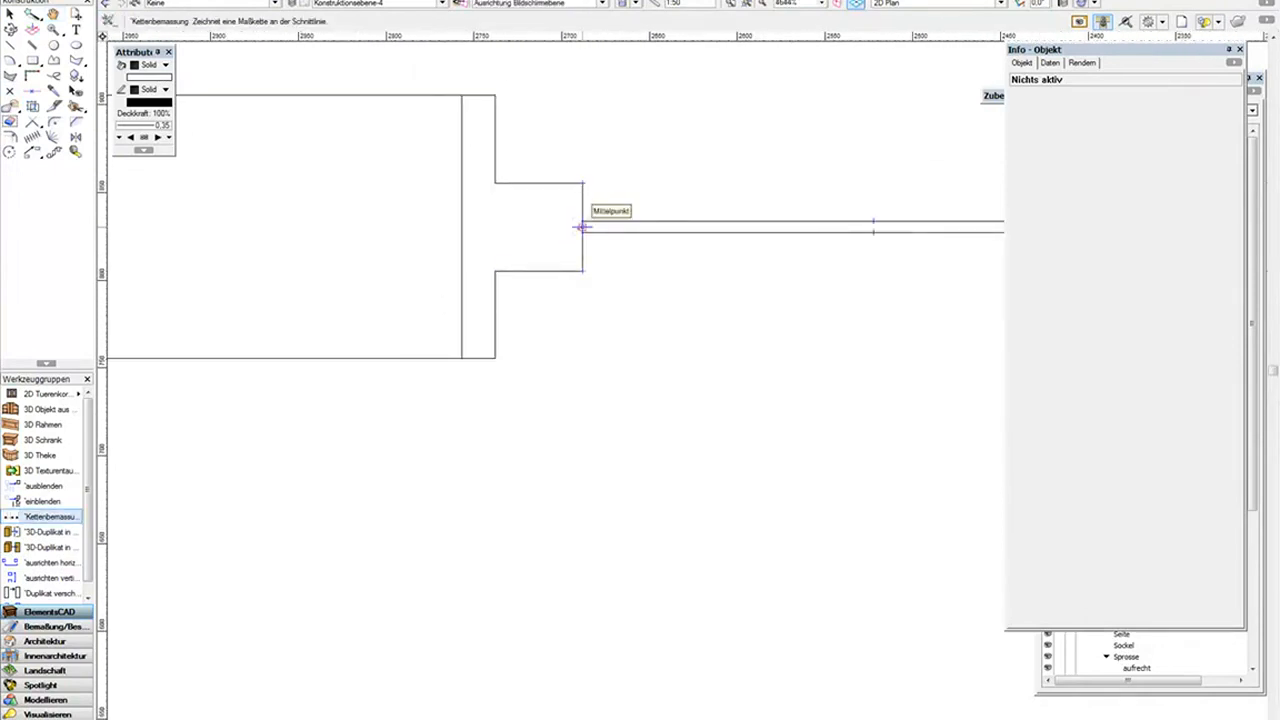
pyautogui.click(392, 226)
pyautogui.click(718, 202)
pyautogui.scroll(-2, 718, 202)
pyautogui.moveTo(754, 176); pyautogui.dragTo(214, 263, button='middle')
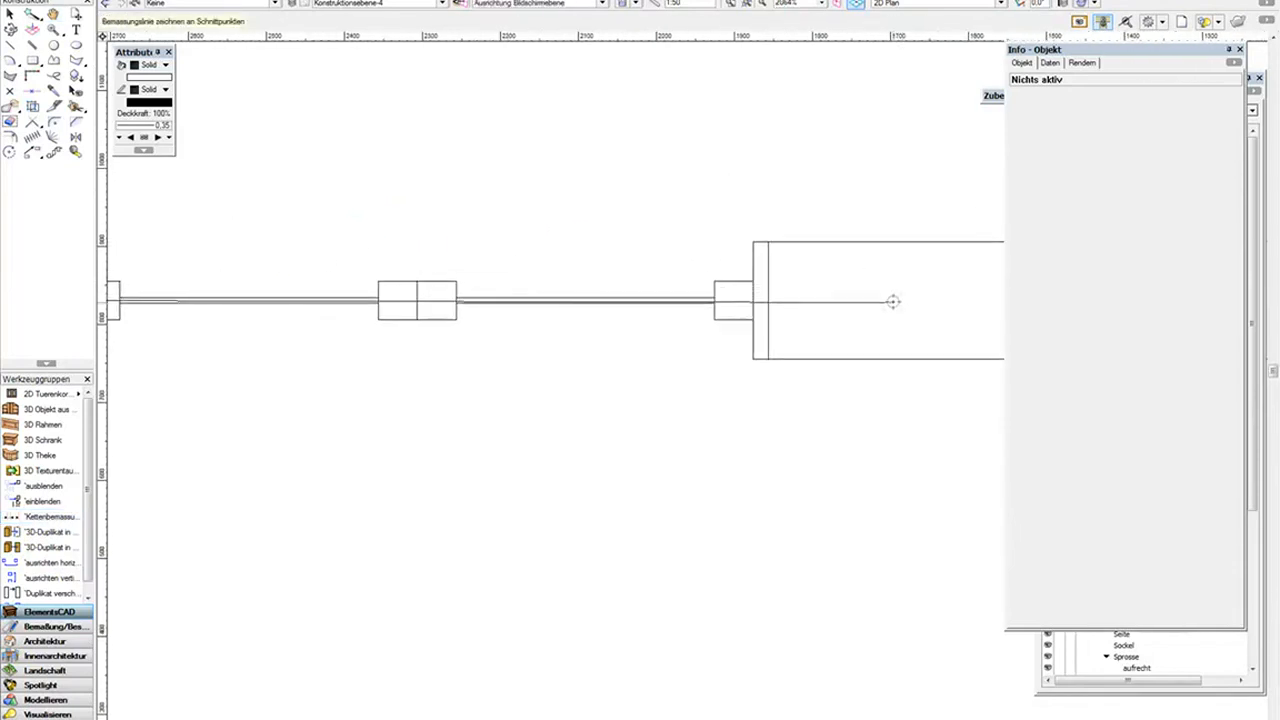
pyautogui.click(894, 299)
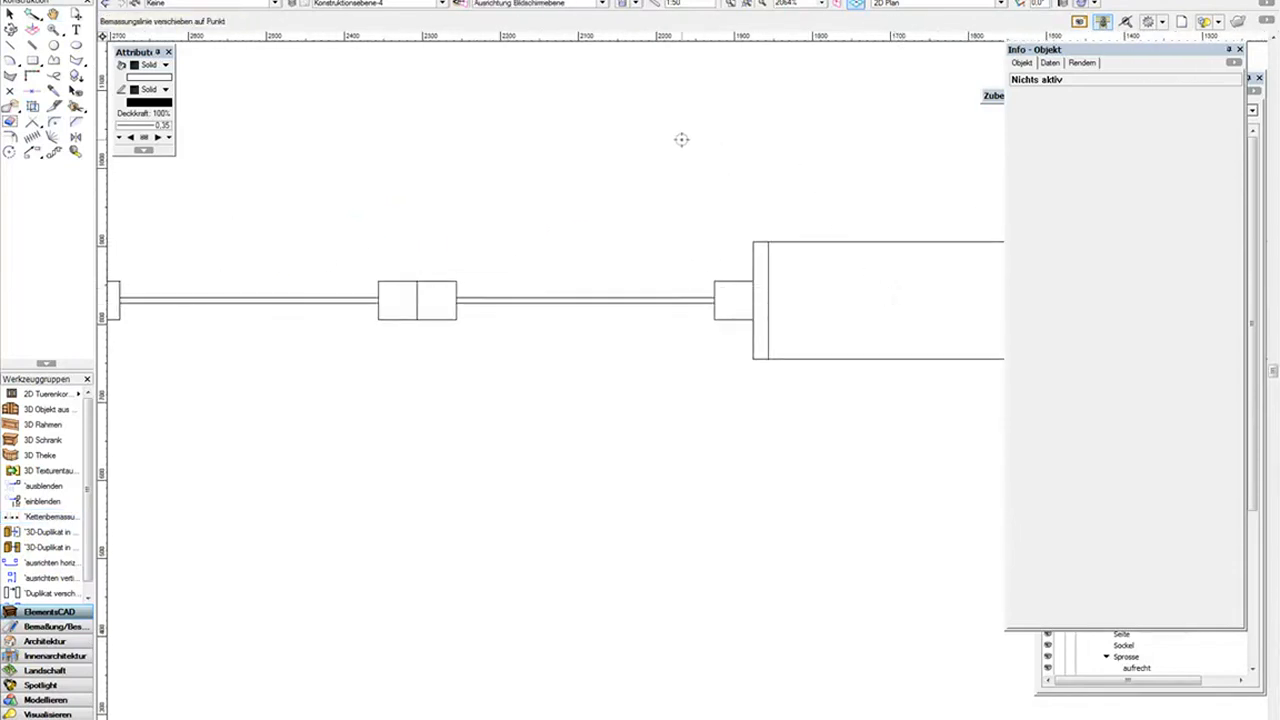
pyautogui.scroll(-2, 683, 137)
pyautogui.click(630, 139)
# Step: Chain-dimension the door opening in the upper wall along a horizontal line across both jambs, placing the chain above the wall
pyautogui.moveTo(630, 139); pyautogui.dragTo(634, 405, button='middle')
pyautogui.scroll(-4, 634, 405)
pyautogui.moveTo(471, 503); pyautogui.dragTo(455, 305, button='middle')
pyautogui.scroll(4, 965, 180)
pyautogui.click(467, 254)
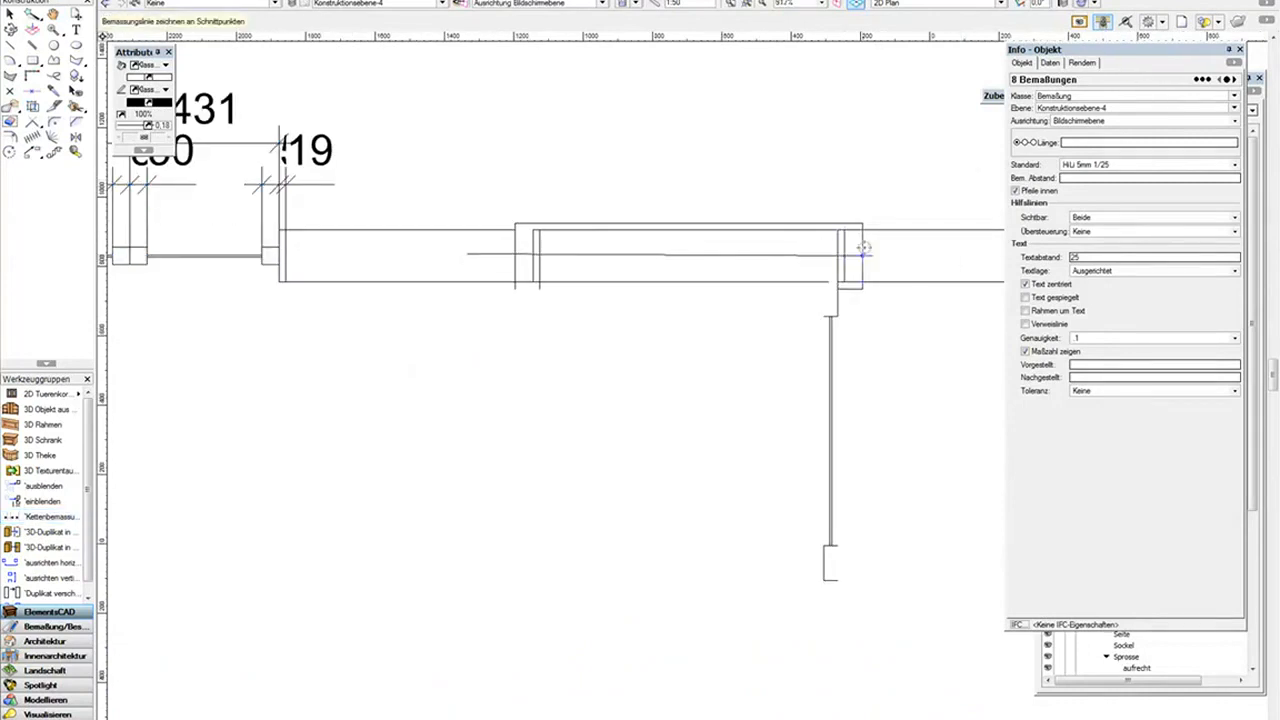
pyautogui.click(894, 249)
pyautogui.click(804, 145)
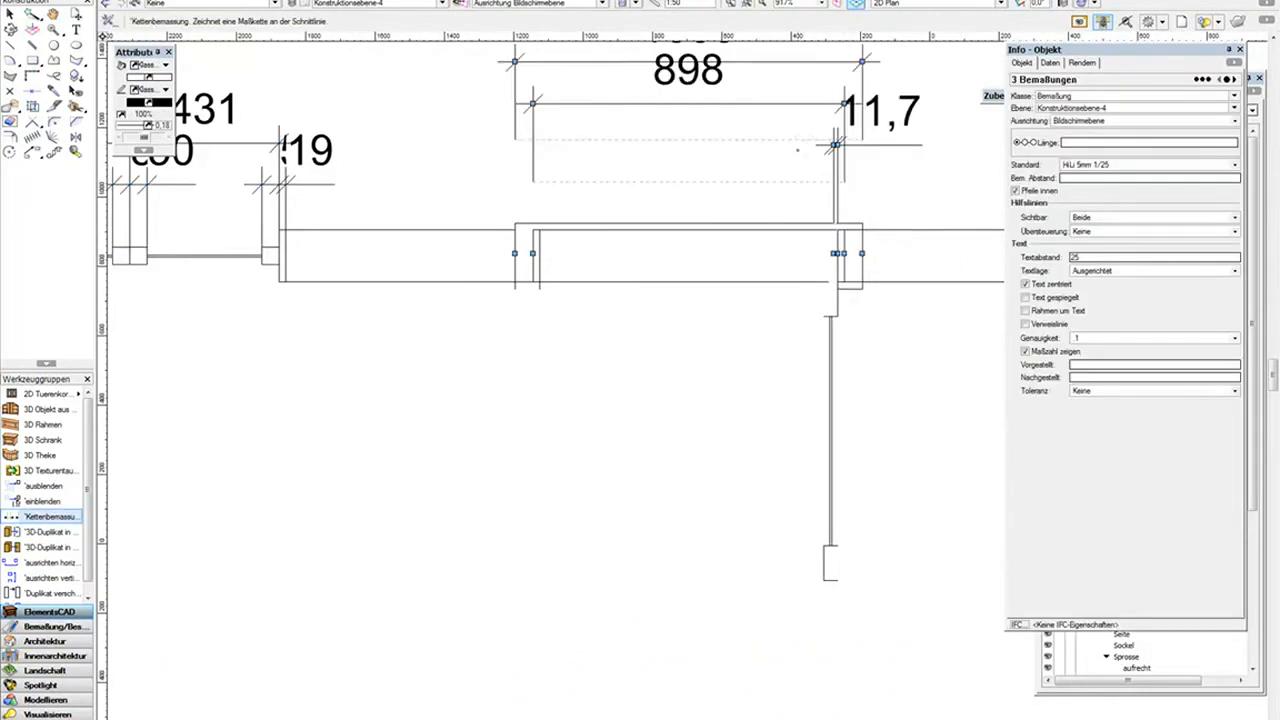
pyautogui.scroll(-2, 804, 145)
pyautogui.moveTo(804, 145); pyautogui.dragTo(791, 286, button='middle')
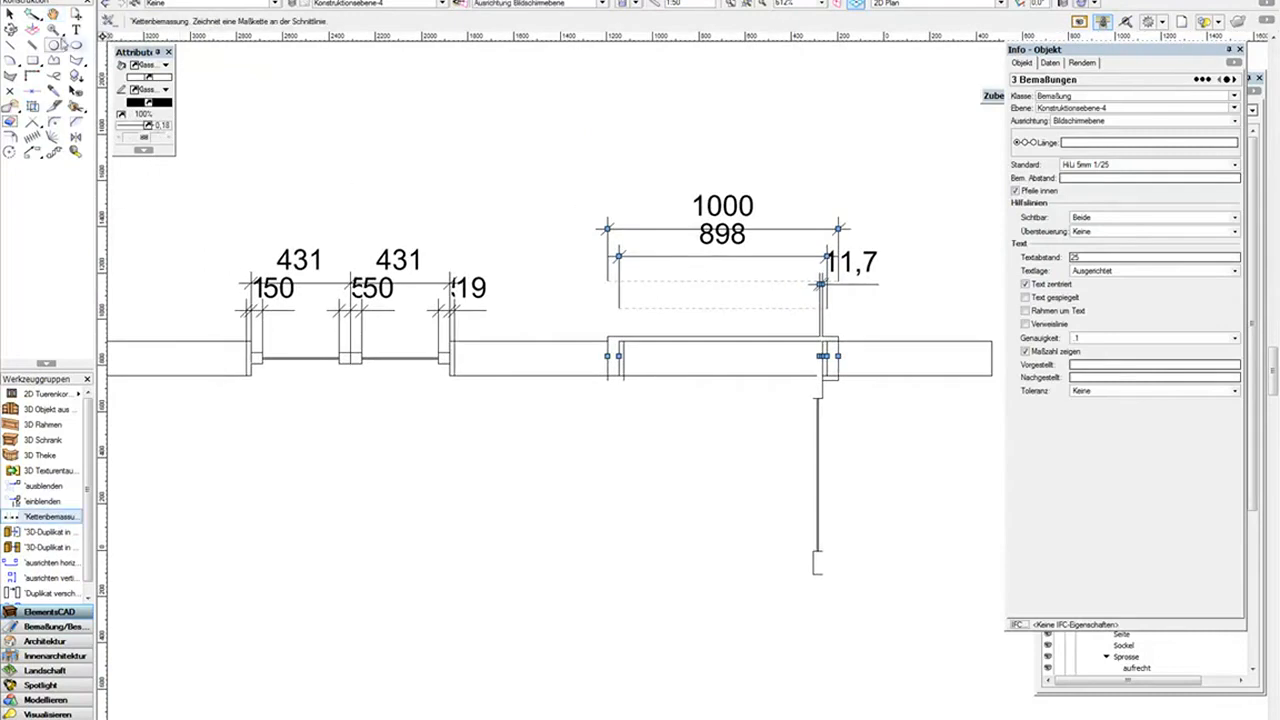
# Step: Move the door's overall 1000 dimension line slightly farther up, away from the 898 dimension
pyautogui.click(10, 14)
pyautogui.click(527, 166)
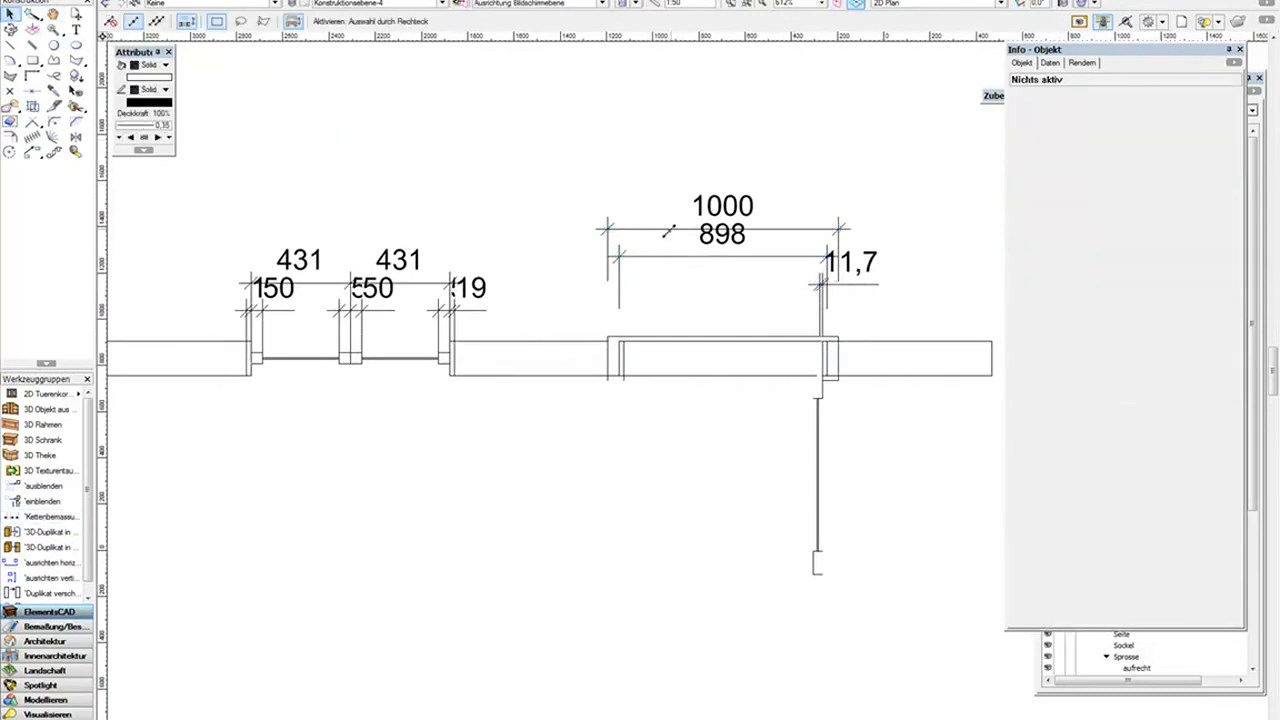
pyautogui.moveTo(672, 226); pyautogui.dragTo(676, 210)
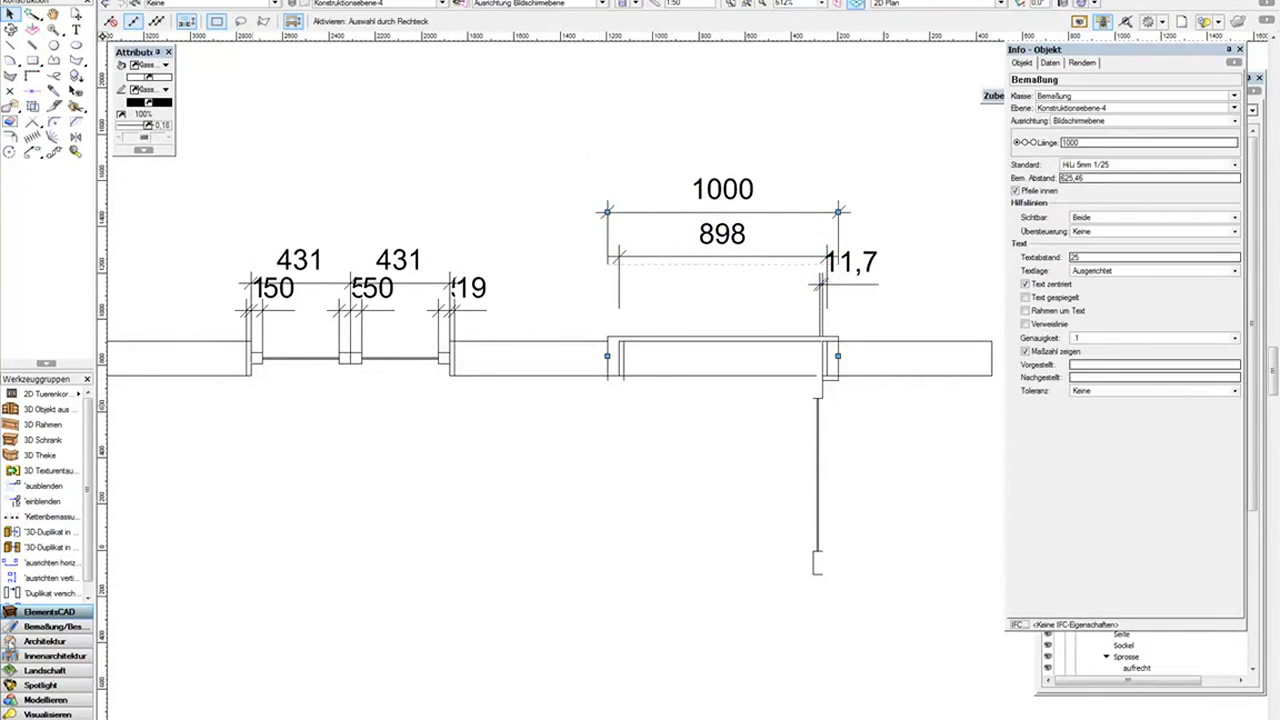
# Step: Switch to the design layer M 1-10 2D
pyautogui.scroll(-4, 736, 71)
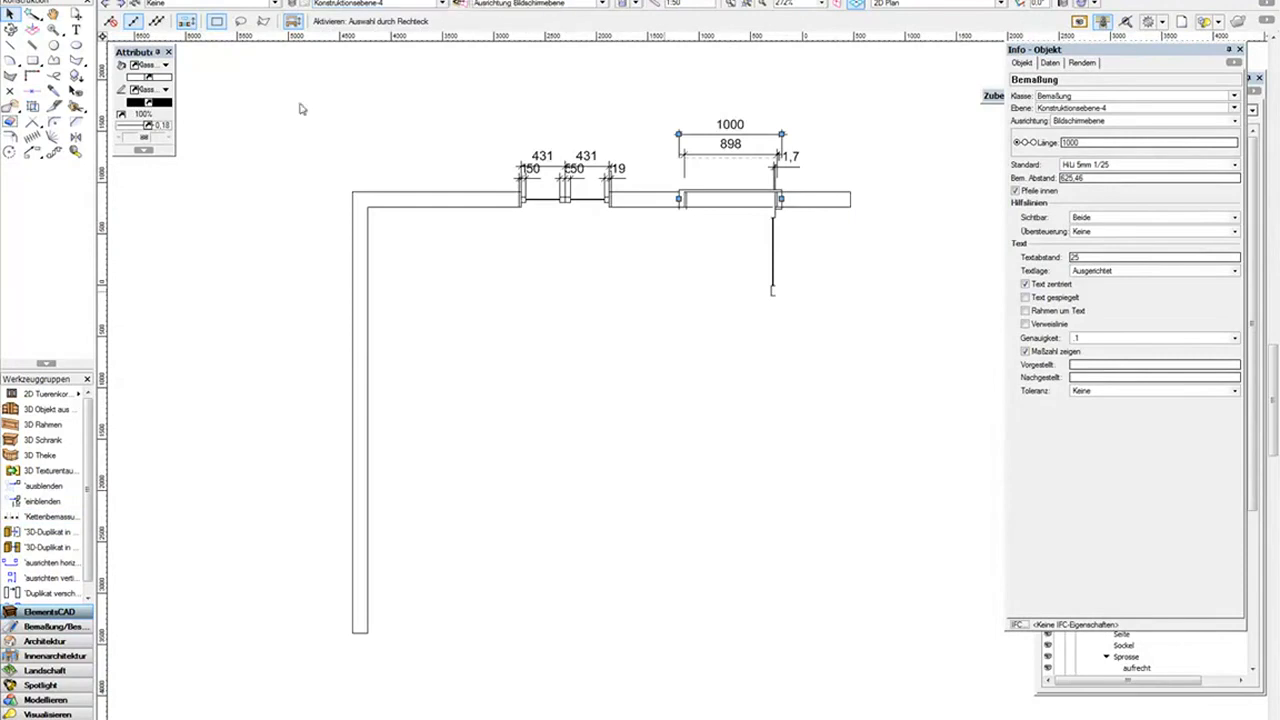
pyautogui.click(395, 4)
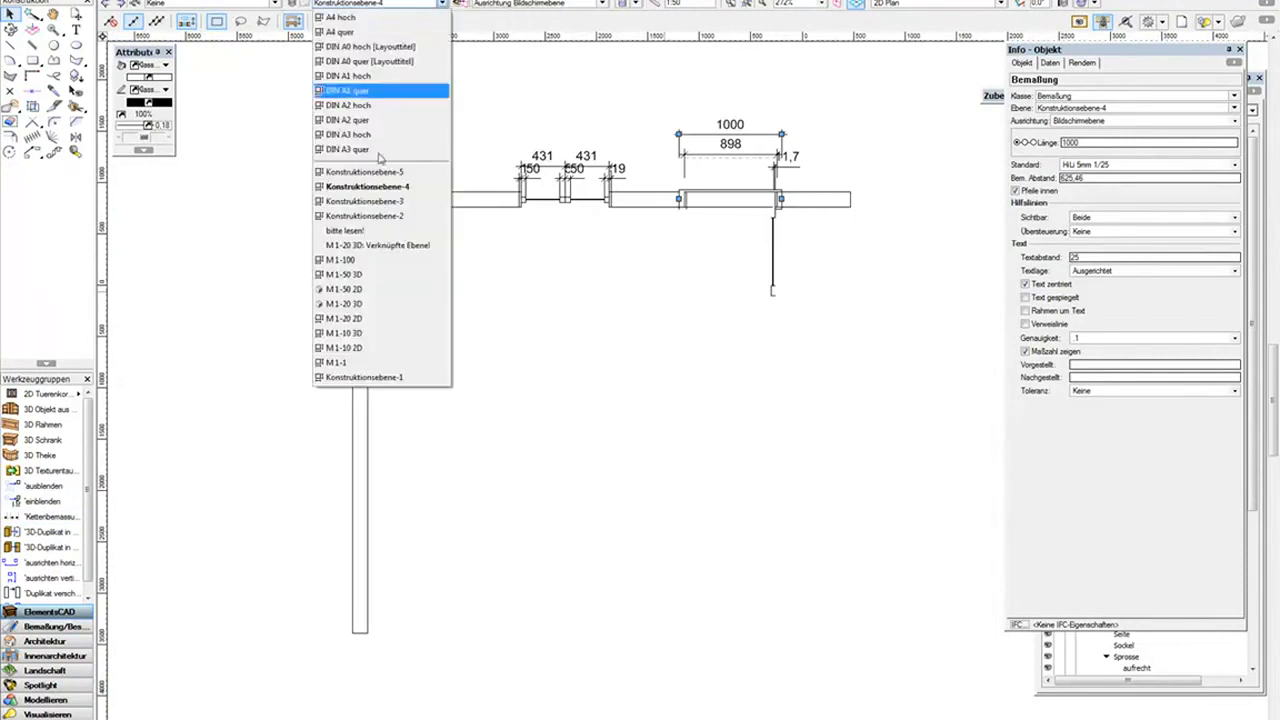
pyautogui.click(388, 349)
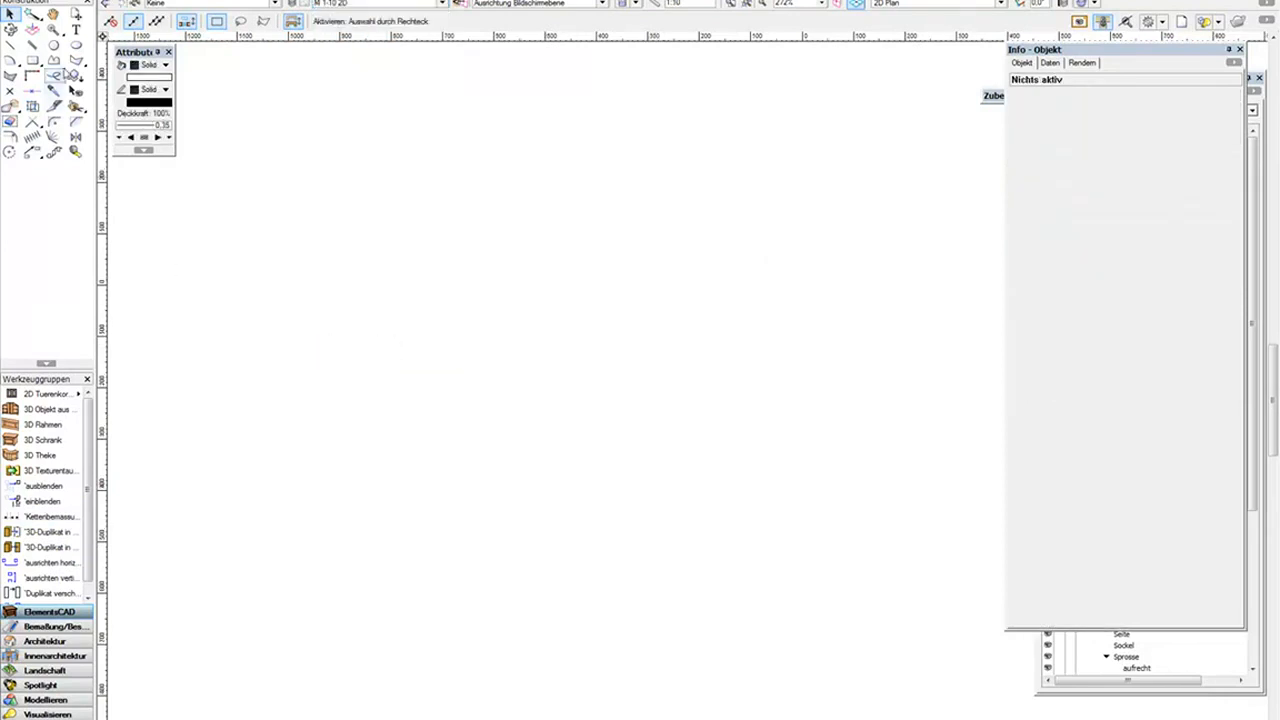
# Step: Draw an open, stepped right-angled polygon with 13 points, about 1257 mm wide and 470 mm high
pyautogui.click(76, 61)
pyautogui.click(303, 321)
pyautogui.click(437, 321)
pyautogui.click(437, 236)
pyautogui.click(705, 236)
pyautogui.click(705, 376)
pyautogui.click(840, 376)
pyautogui.click(840, 437)
pyautogui.click(917, 437)
pyautogui.click(917, 323)
pyautogui.click(948, 323)
pyautogui.click(948, 286)
pyautogui.click(840, 286)
pyautogui.doubleClick(840, 195)
# Step: Chain-dimension the stepped polygon along a horizontal line from beyond its right end to above its left segment, placing the chain above it
pyautogui.moveTo(874, 214)
pyautogui.mouseDown(button='middle')
pyautogui.moveTo(737, 191)
pyautogui.moveTo(757, 180)
pyautogui.mouseUp(button='middle')
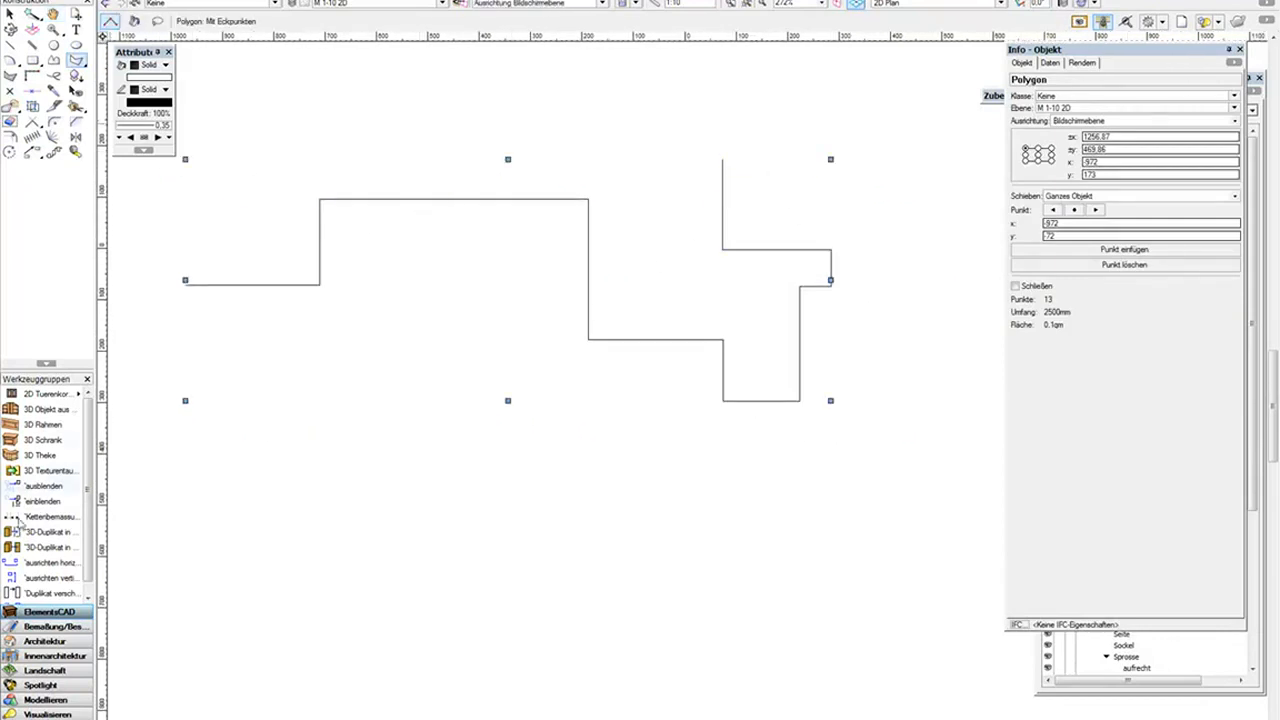
pyautogui.click(45, 516)
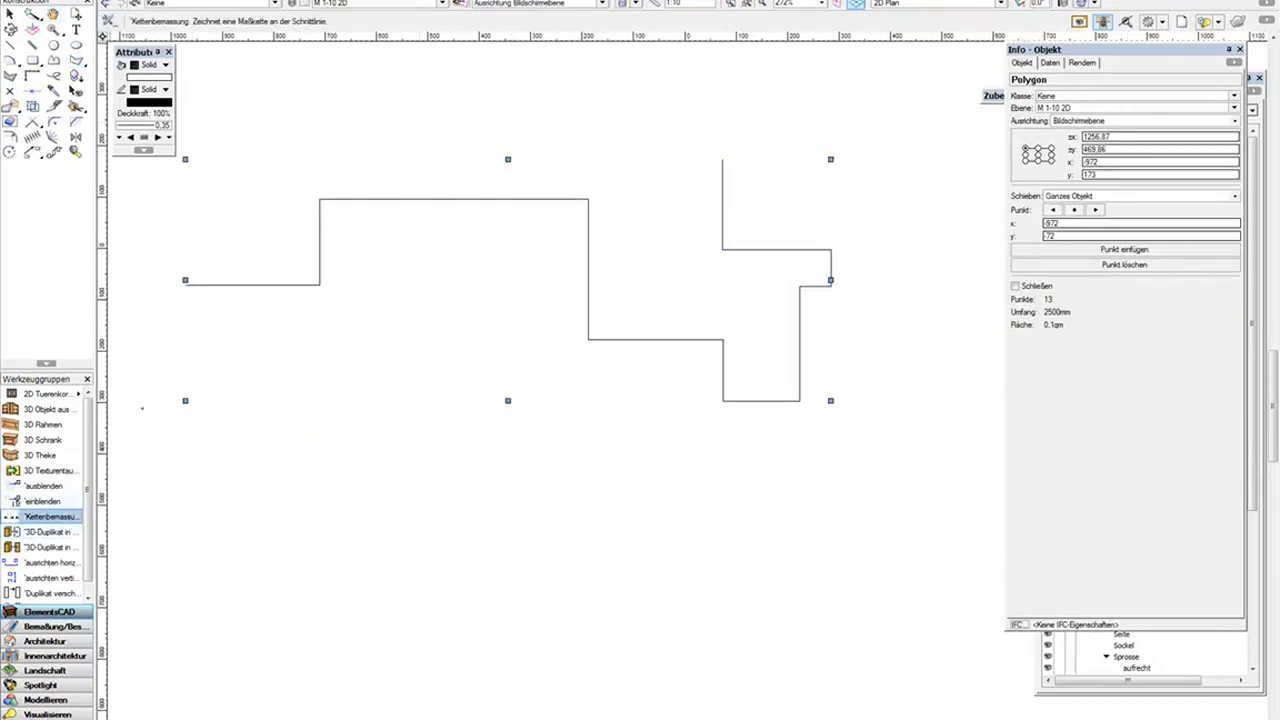
pyautogui.click(884, 260)
pyautogui.click(266, 262)
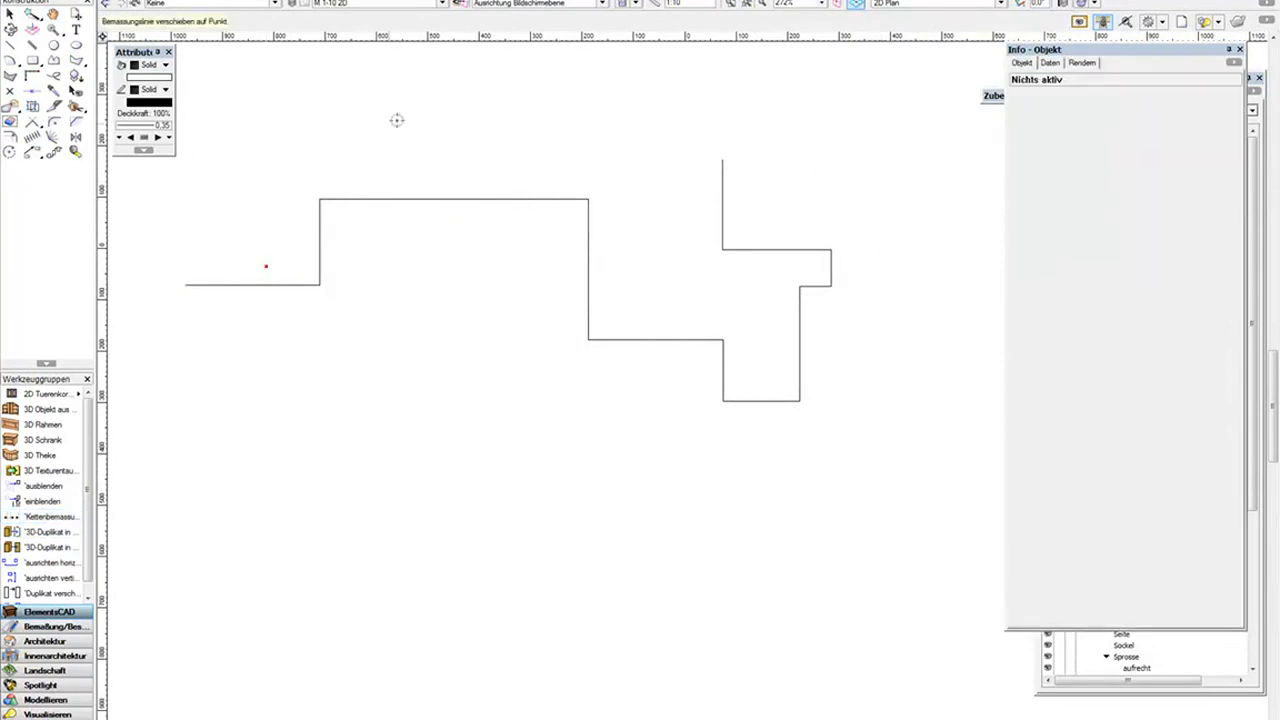
pyautogui.click(466, 103)
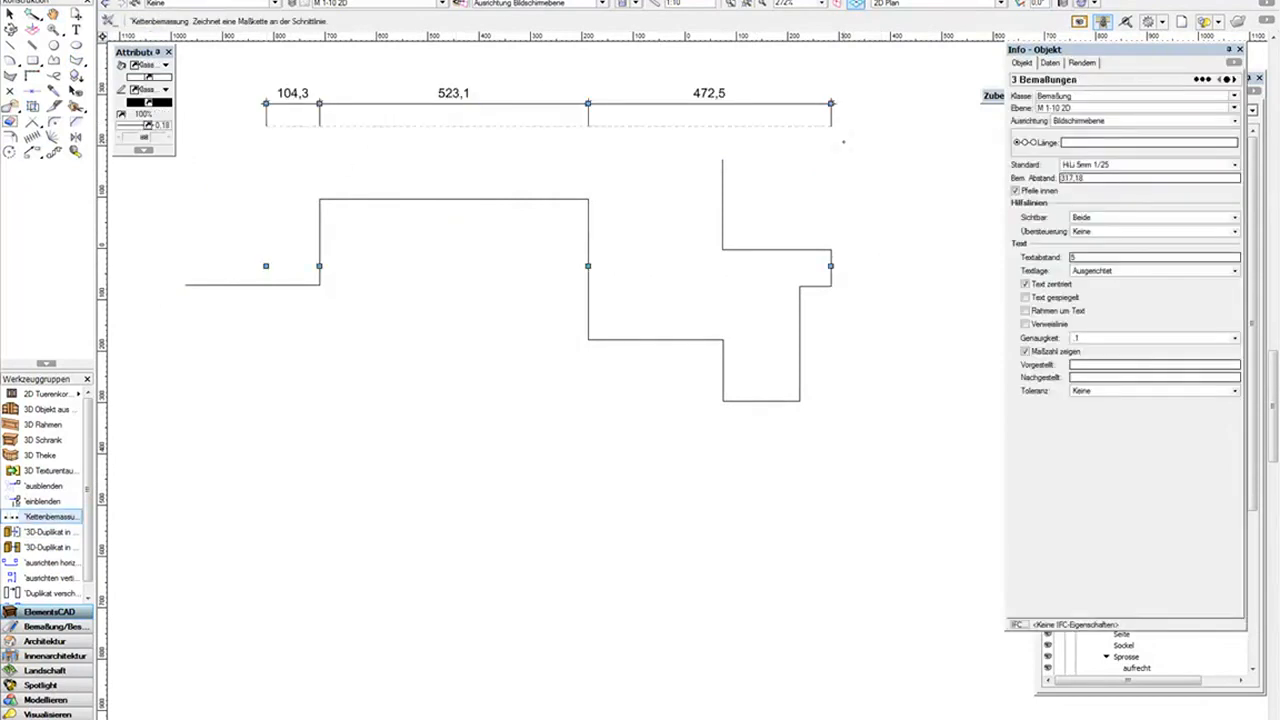
# Step: Chain-dimension the polygon vertically through its lower right block and through its small right projection, placing both dimensions to its right
pyautogui.click(760, 211)
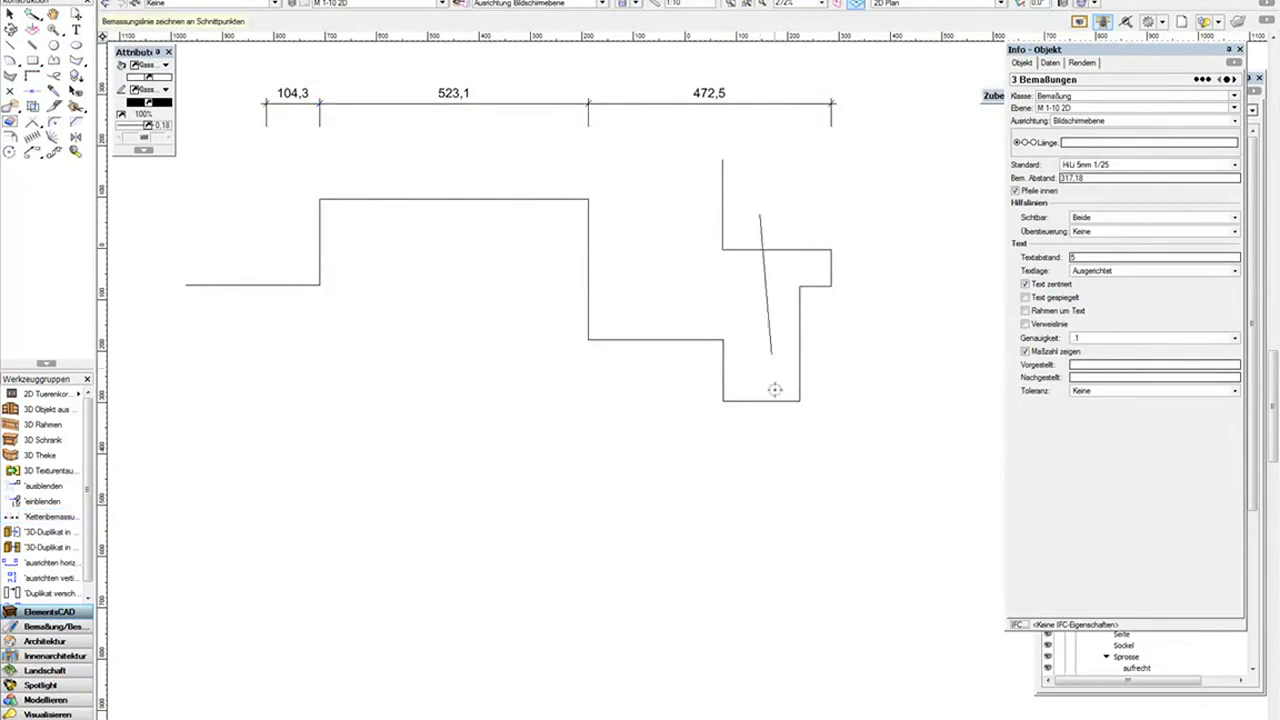
pyautogui.click(782, 476)
pyautogui.click(917, 334)
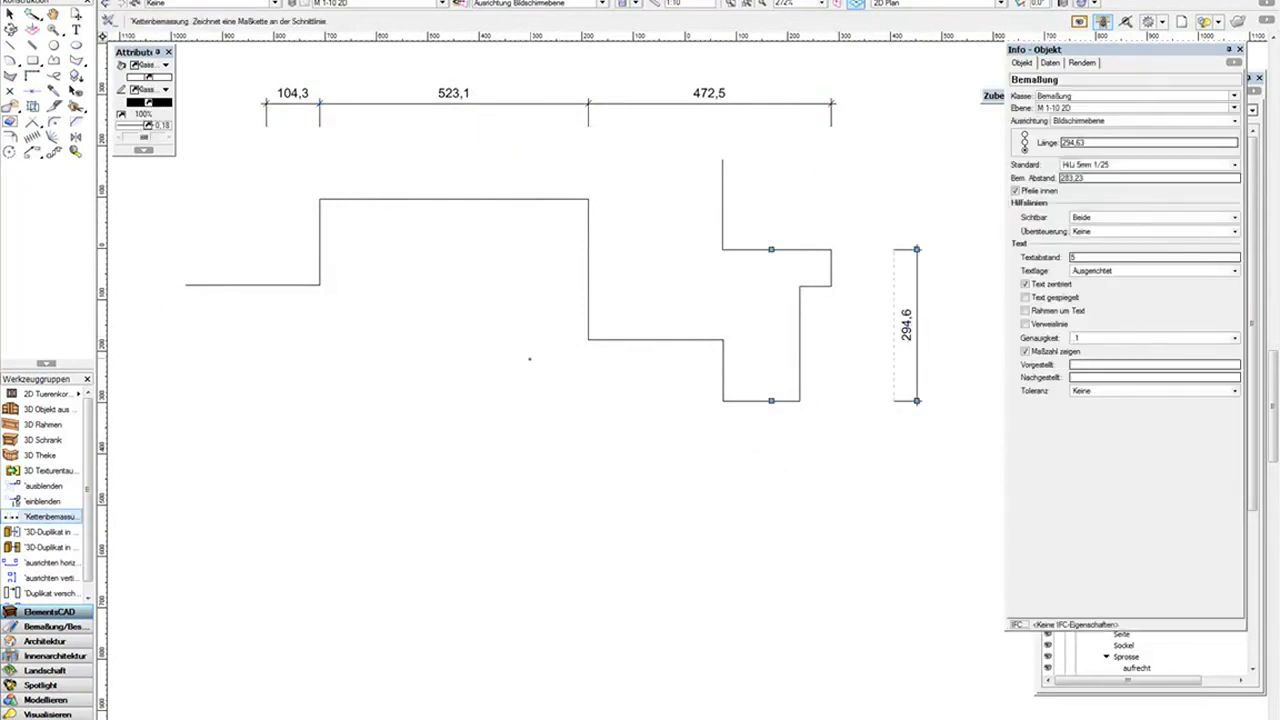
pyautogui.click(814, 216)
pyautogui.click(815, 310)
pyautogui.click(957, 265)
# Step: Chain-dimension the polygon's lower right part along a horizontal line just above its lower step, placing the chain below the polygon
pyautogui.moveTo(933, 183); pyautogui.dragTo(917, 203, button='middle')
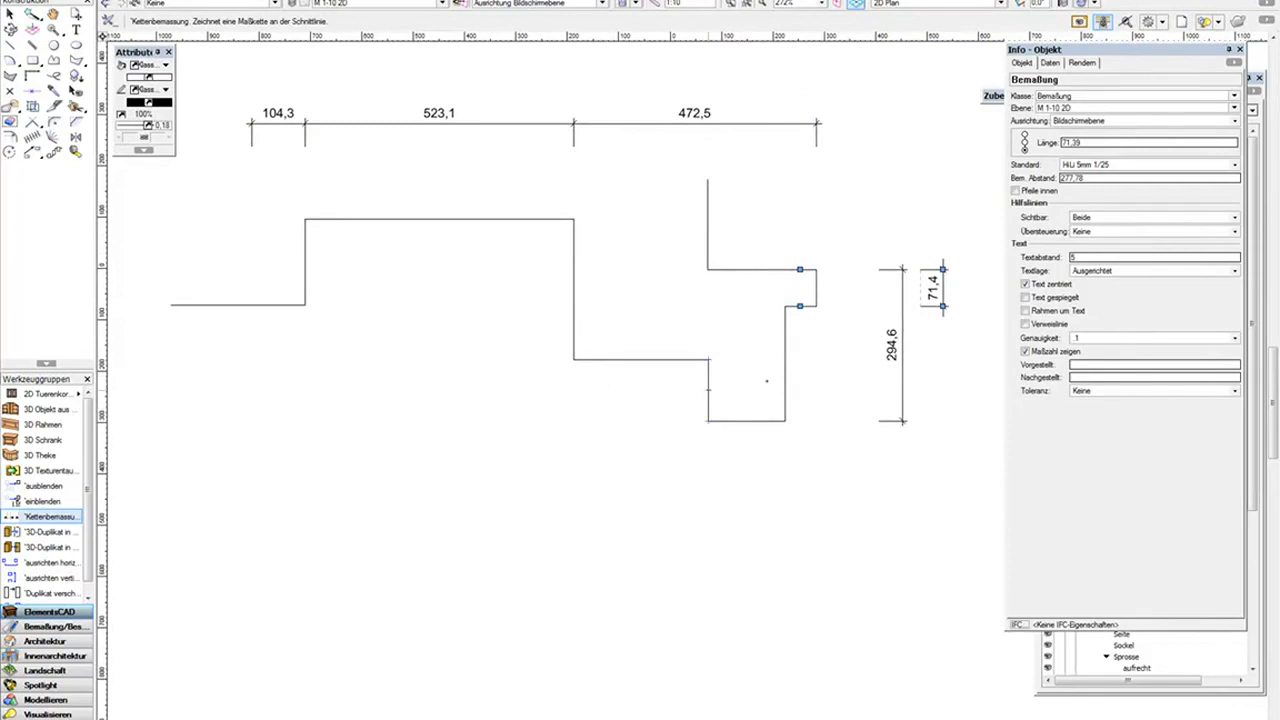
pyautogui.click(808, 410)
pyautogui.click(477, 314)
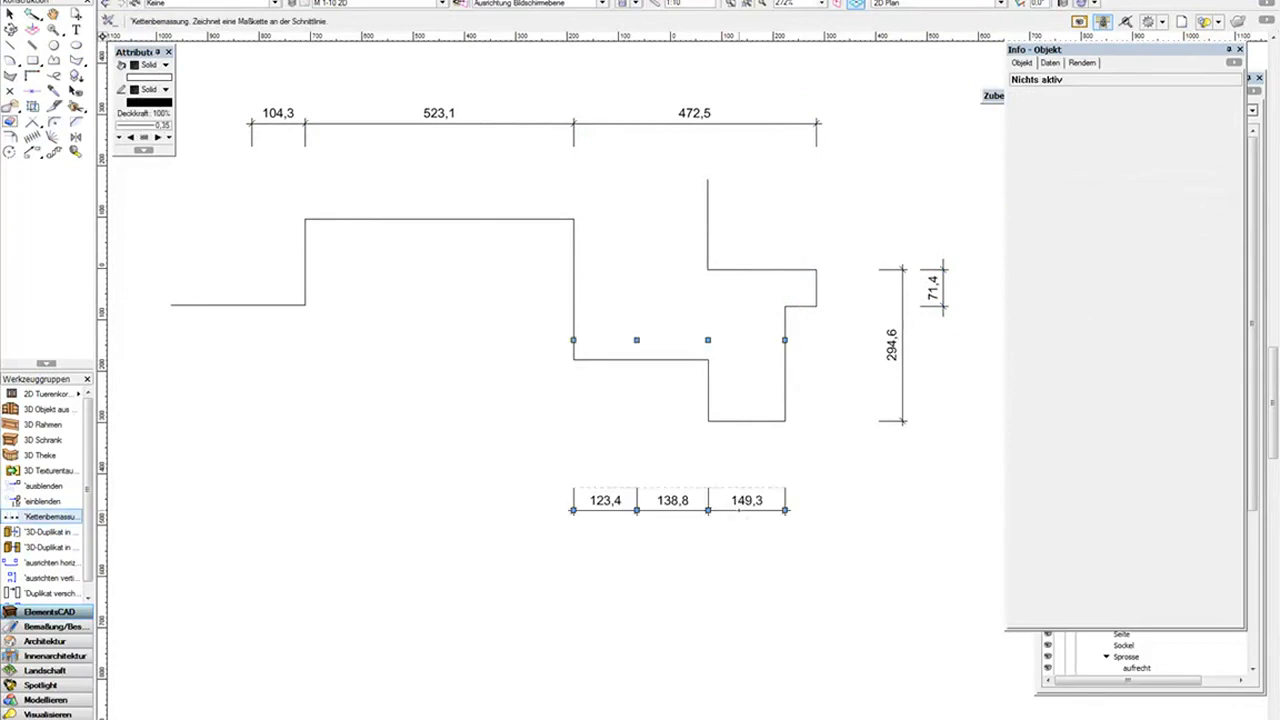
pyautogui.click(745, 510)
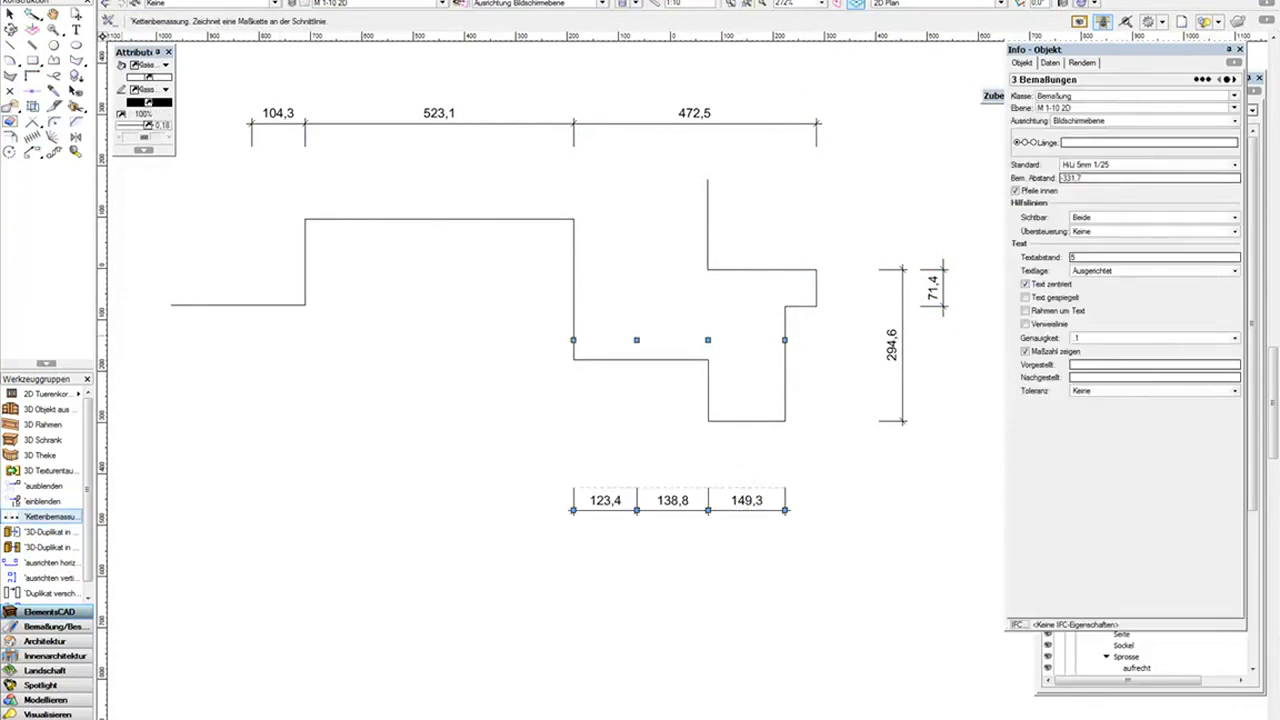
# Step: Examine Kettenbemassung's settings for dimensioning mode, gap between extension line and object, and spacing of stacked dimension lines
pyautogui.scroll(-2, 670, 318)
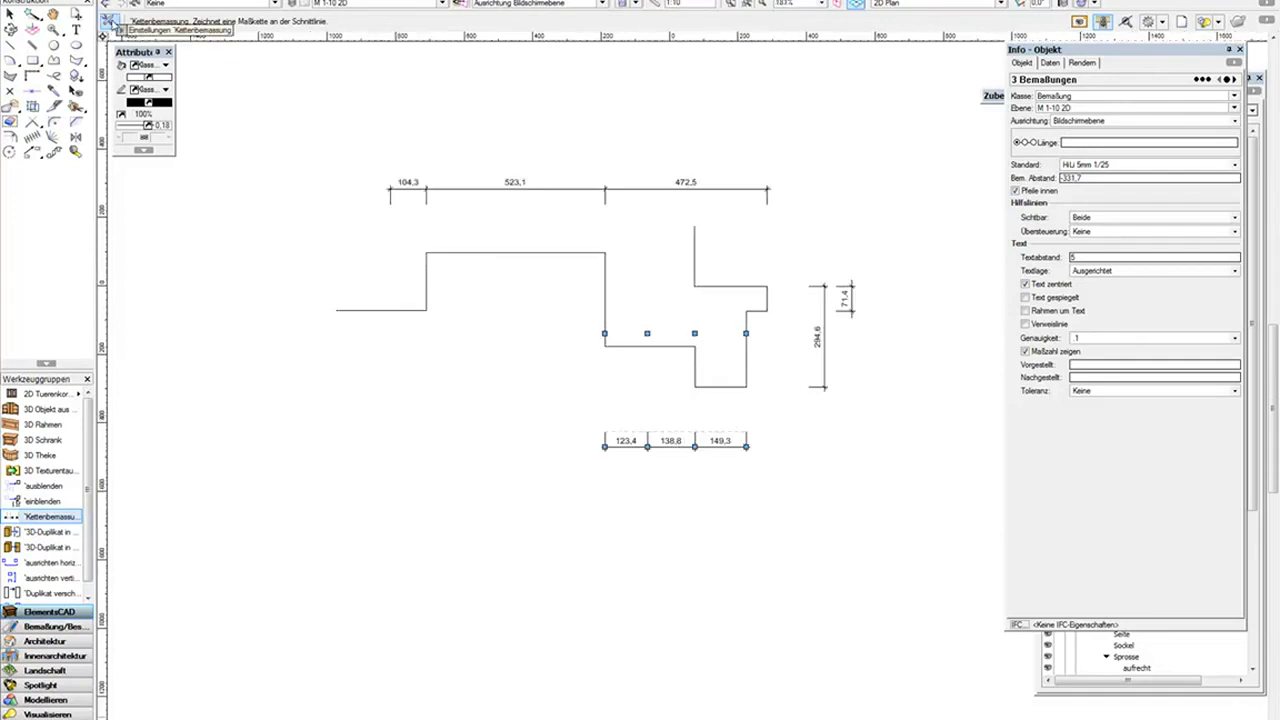
pyautogui.click(110, 20)
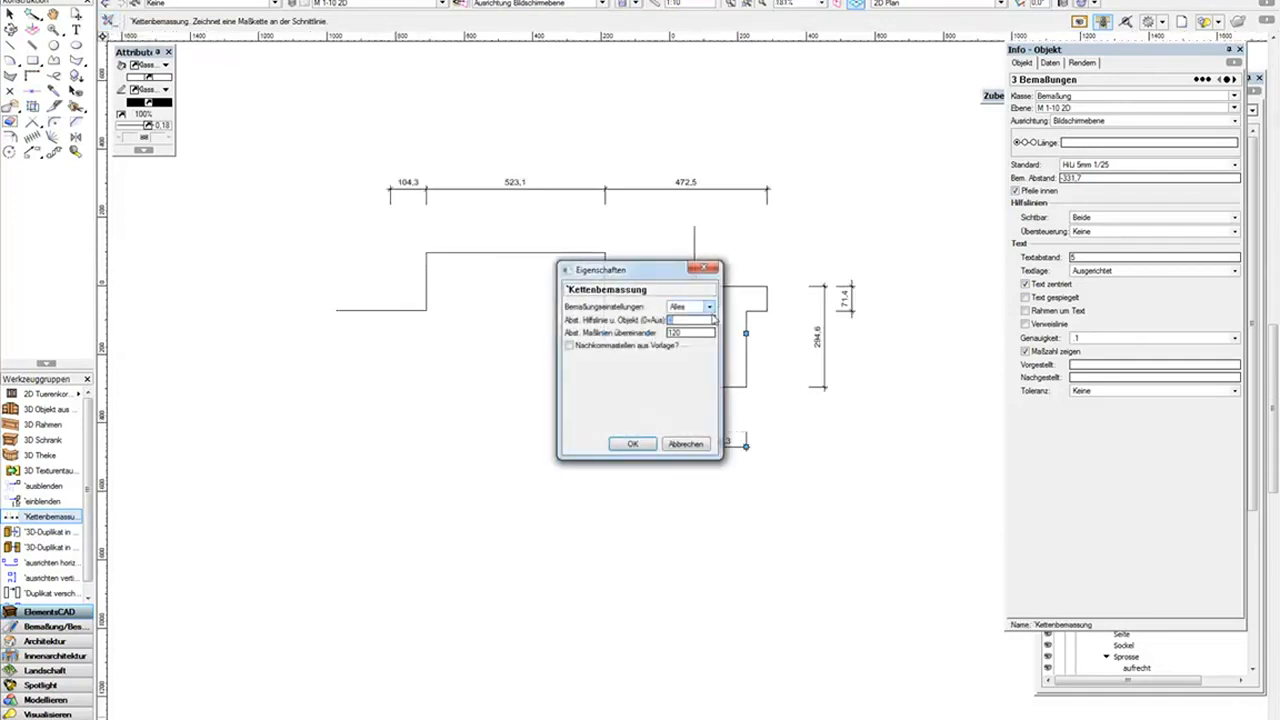
pyautogui.click(709, 307)
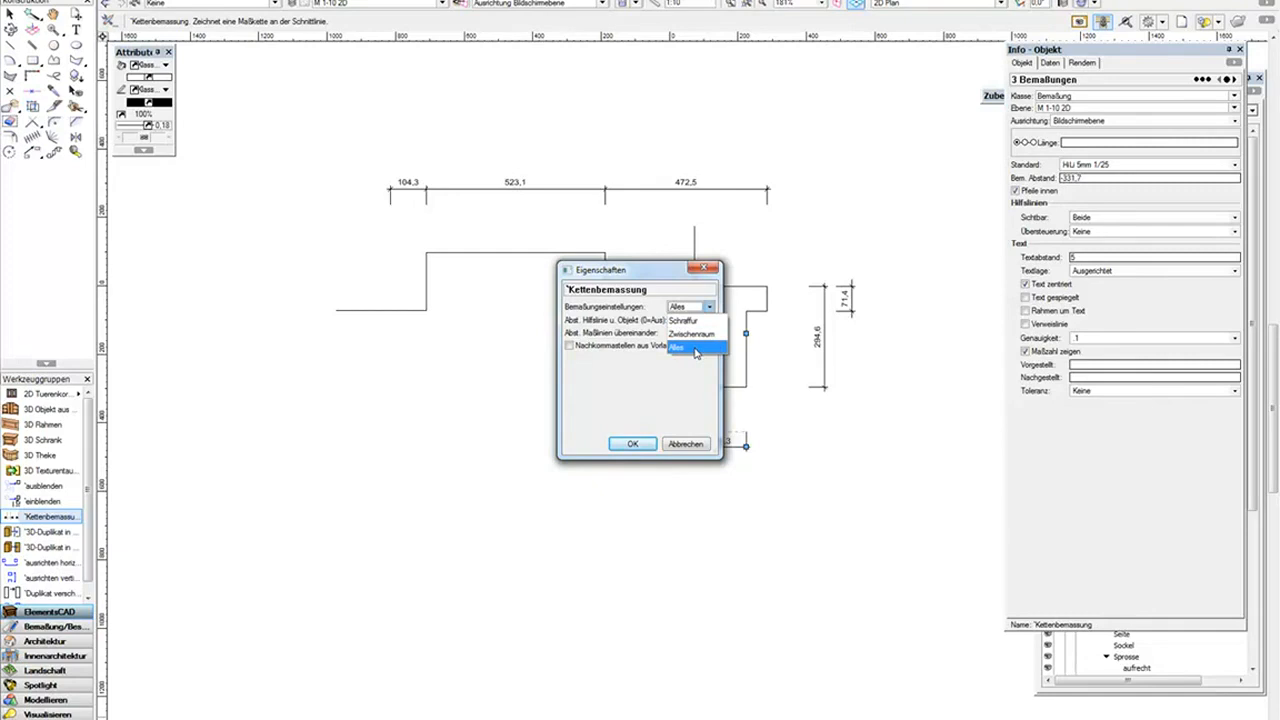
pyautogui.click(696, 349)
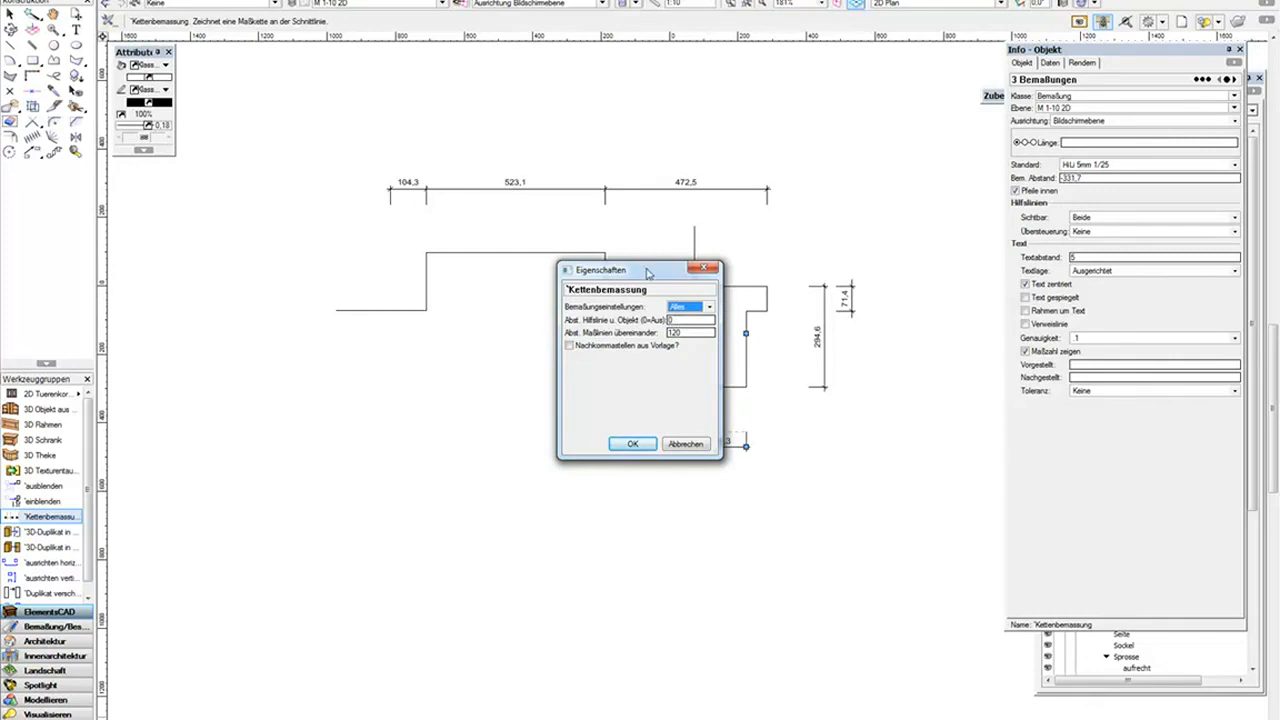
pyautogui.moveTo(647, 273); pyautogui.dragTo(648, 288)
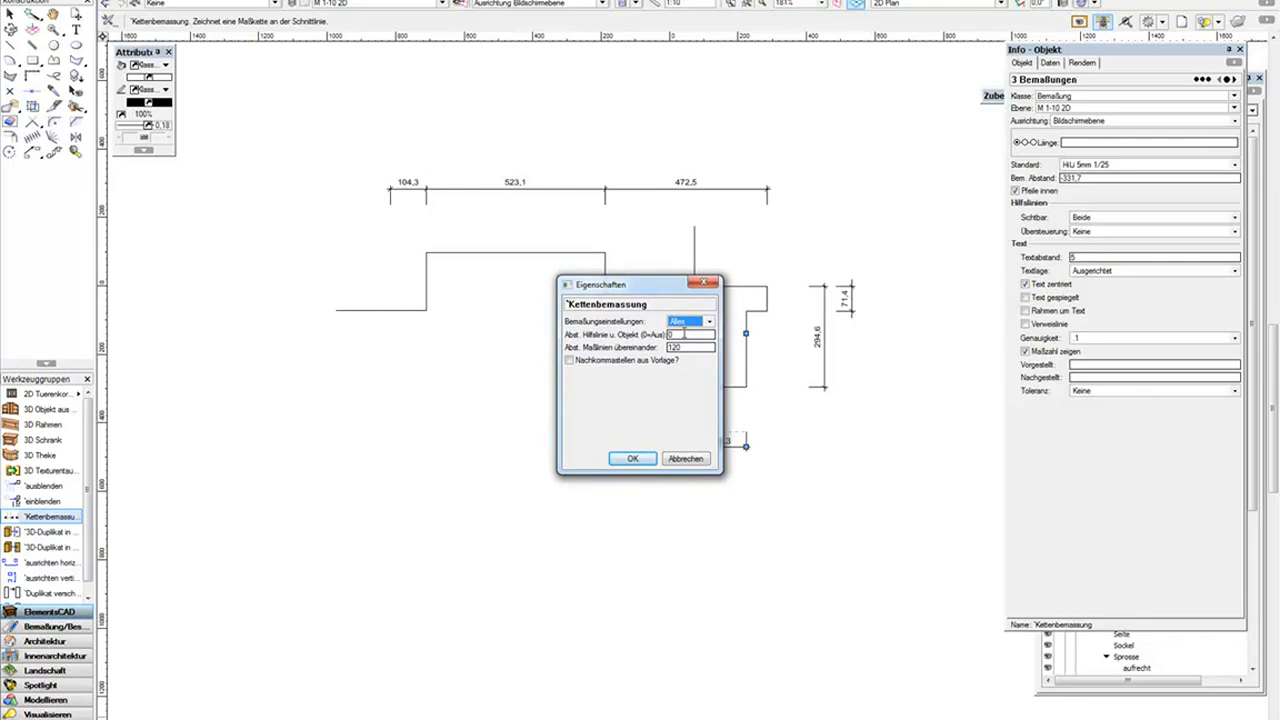
pyautogui.click(693, 349)
pyautogui.doubleClick(693, 349)
pyautogui.click(633, 458)
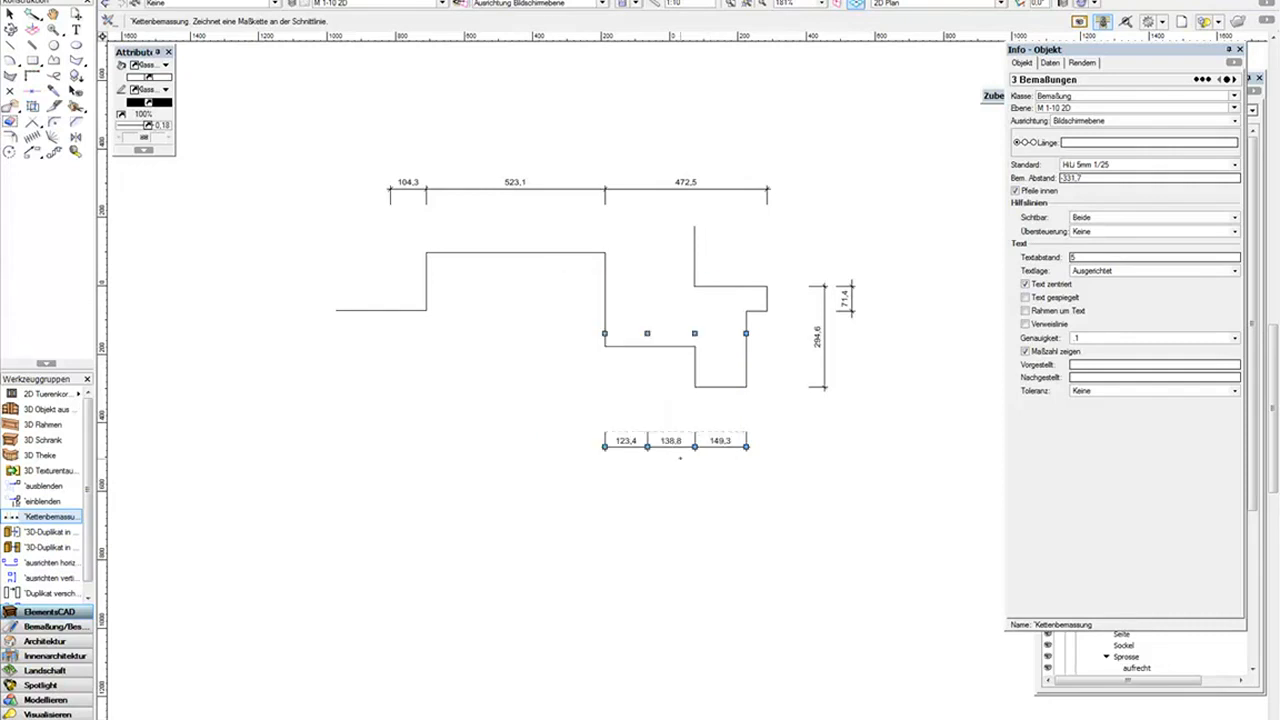